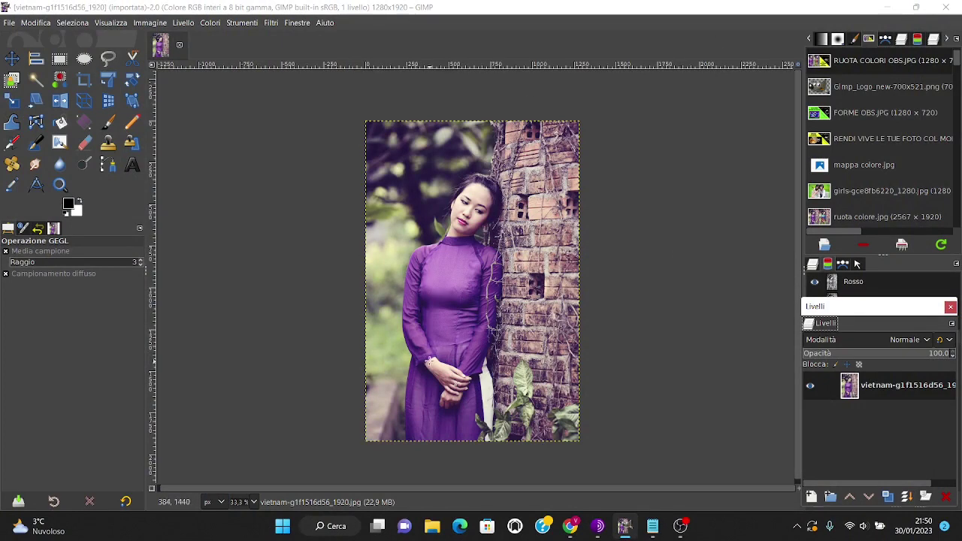
Crop the portrait to 1065 × 1704, trimming top and right, then fit the layer to the image
{"action": "scroll", "coordinate": [436, 285], "scroll_direction": "up", "scroll_amount": 1, "text": "ctrl"}
{"action": "scroll", "coordinate": [437, 280], "scroll_direction": "down", "scroll_amount": 1}
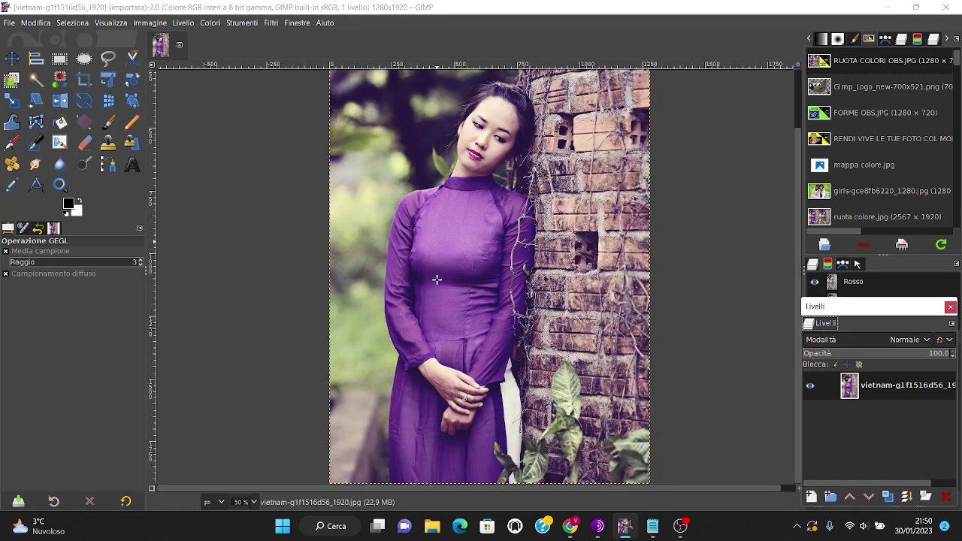
{"action": "scroll", "coordinate": [436, 279], "scroll_direction": "down", "scroll_amount": 1, "text": "ctrl"}
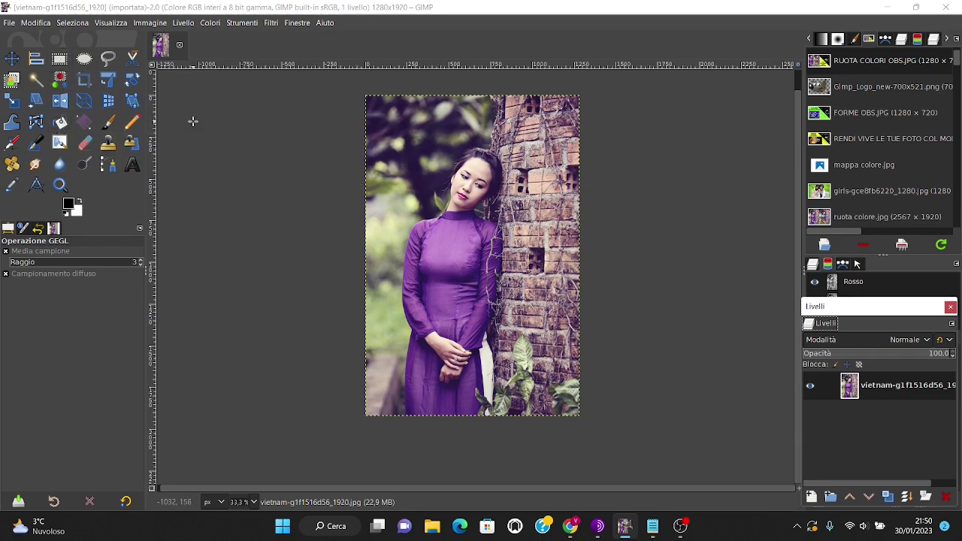
{"action": "left_click", "coordinate": [85, 82]}
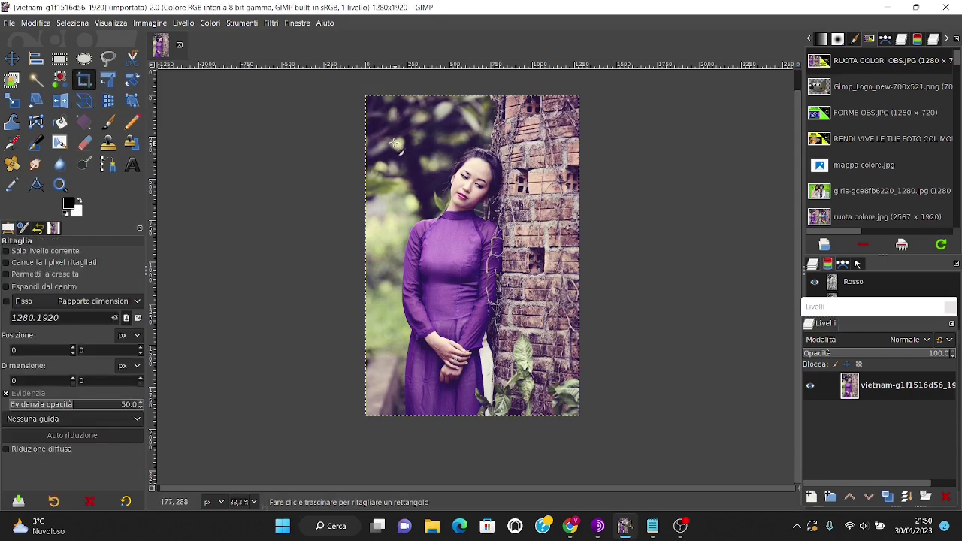
{"action": "left_click_drag", "start_coordinate": [357, 131], "coordinate": [544, 454]}
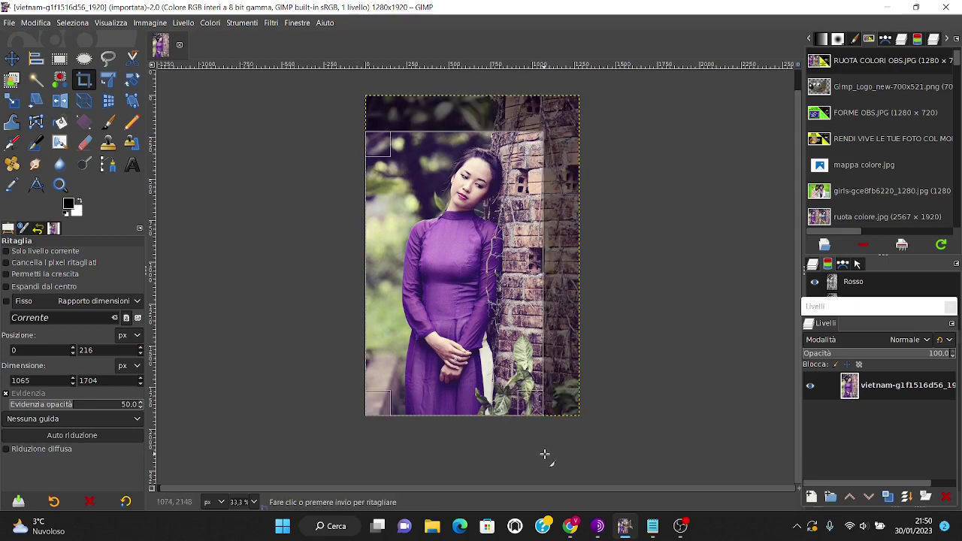
{"action": "key", "text": "Return"}
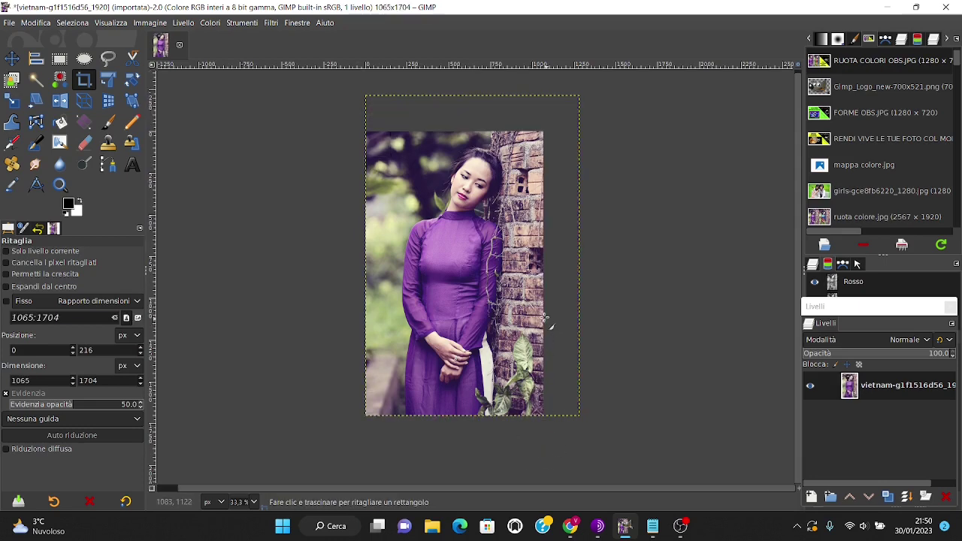
{"action": "left_click", "coordinate": [184, 23]}
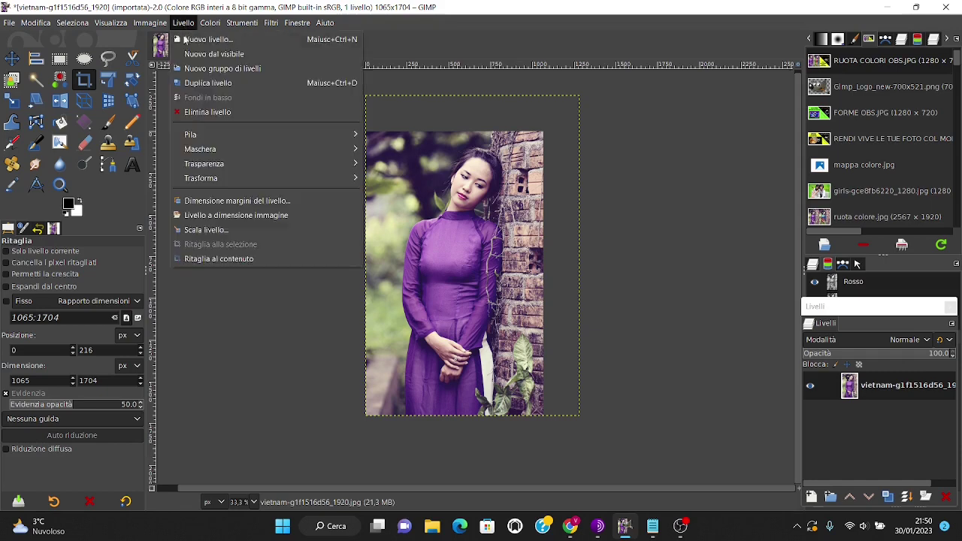
{"action": "left_click", "coordinate": [226, 215]}
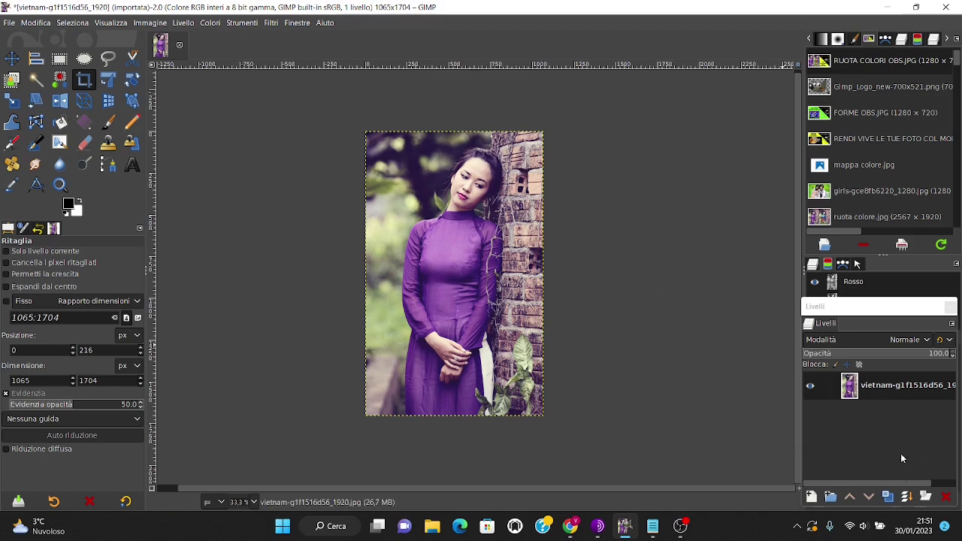
Duplicate the portrait layer, make the copy active, and zoom the view to 50%
{"action": "left_click", "coordinate": [888, 498]}
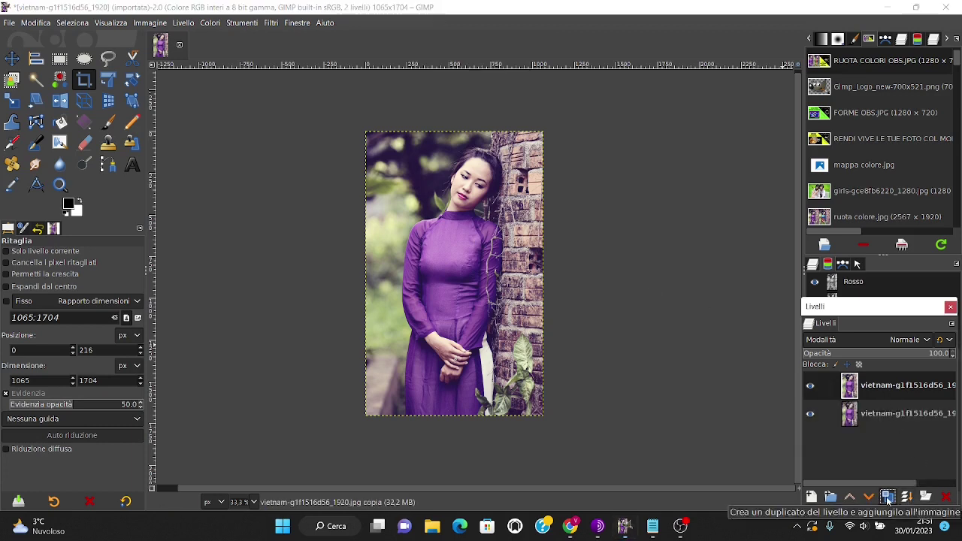
{"action": "left_click", "coordinate": [878, 388]}
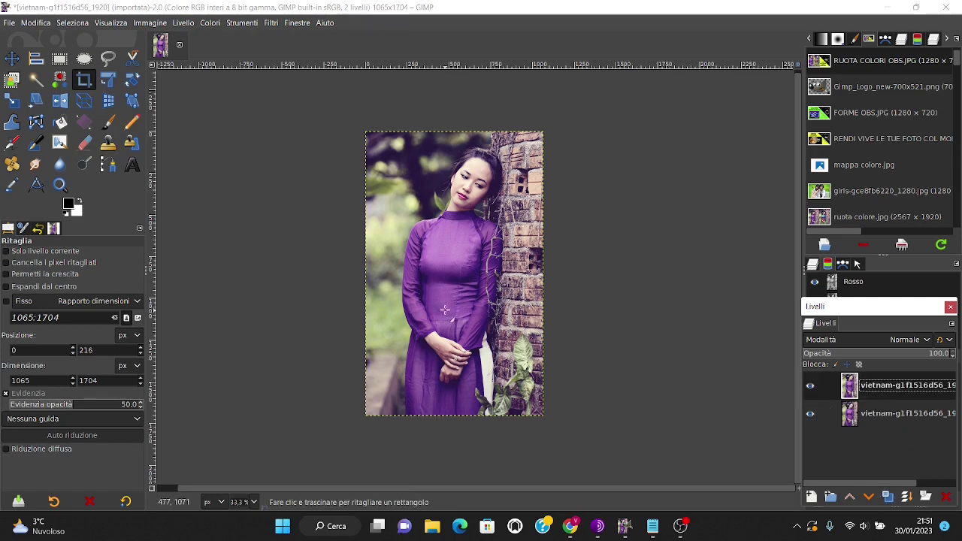
{"action": "key", "text": "plus"}
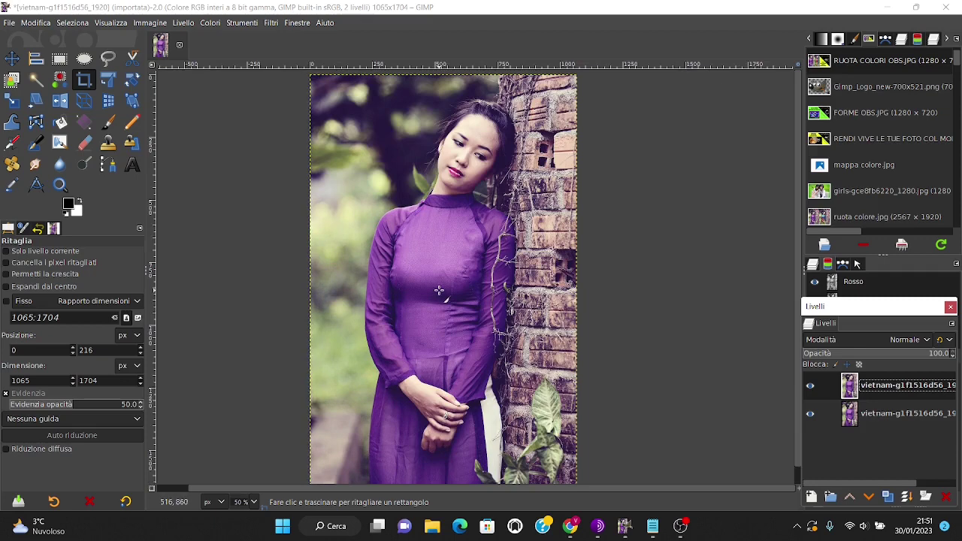
{"action": "scroll", "coordinate": [433, 327], "scroll_direction": "down", "scroll_amount": 1}
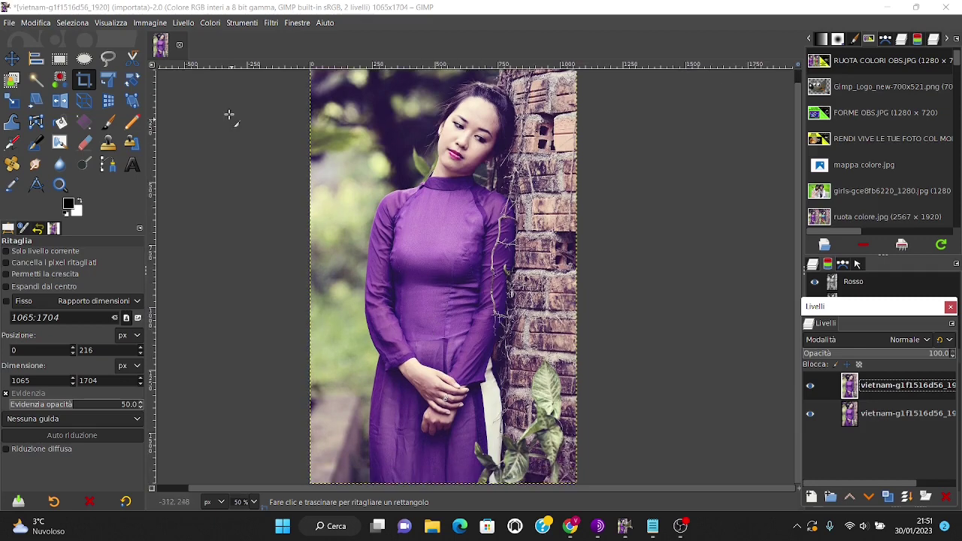
{"action": "left_click", "coordinate": [211, 24]}
{"action": "mouse_move", "coordinate": [242, 288]}
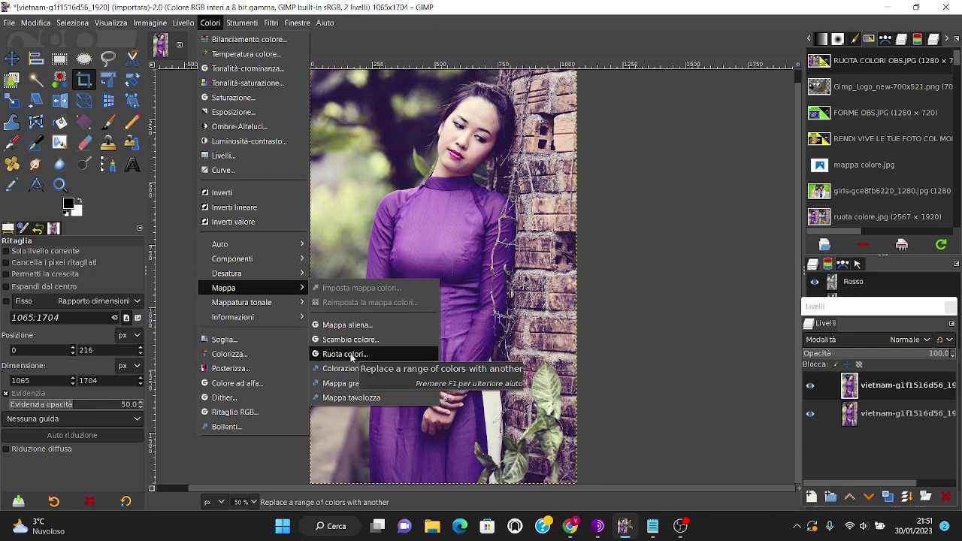
{"action": "left_click", "coordinate": [630, 272]}
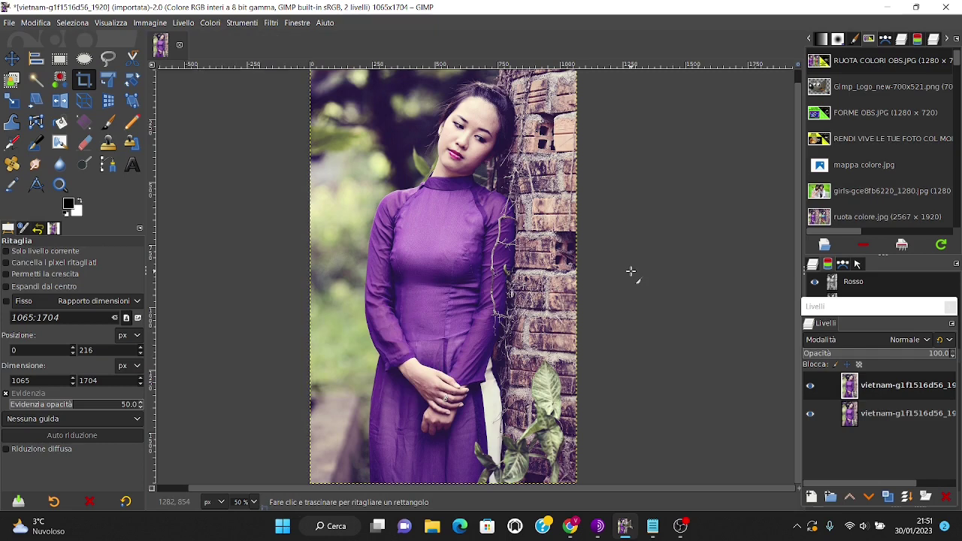
Start a Free Select outline at the dress bottom and trace up its left edge to the sleeve corner
{"action": "left_click", "coordinate": [109, 60]}
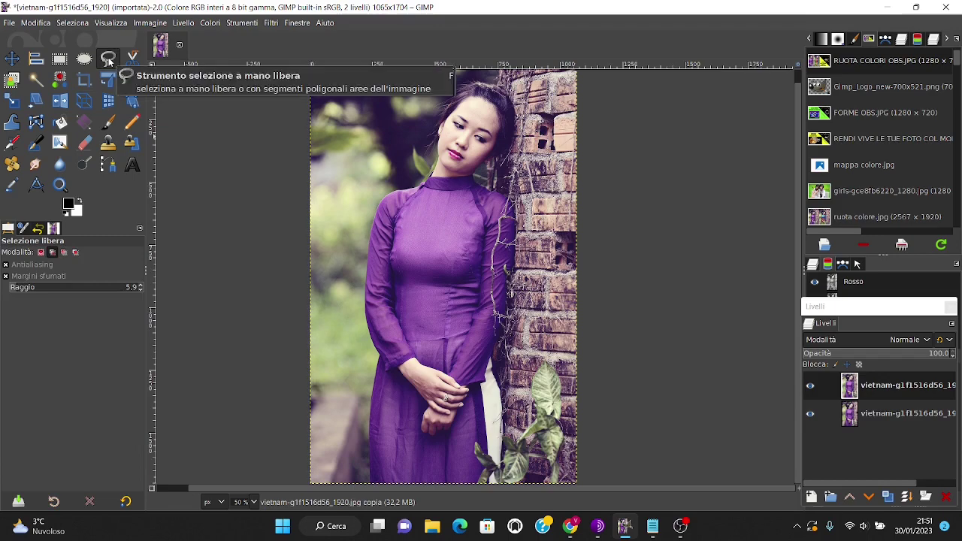
{"action": "scroll", "coordinate": [388, 396], "scroll_direction": "up", "scroll_amount": 1}
{"action": "scroll", "coordinate": [402, 406], "scroll_direction": "up", "scroll_amount": 1}
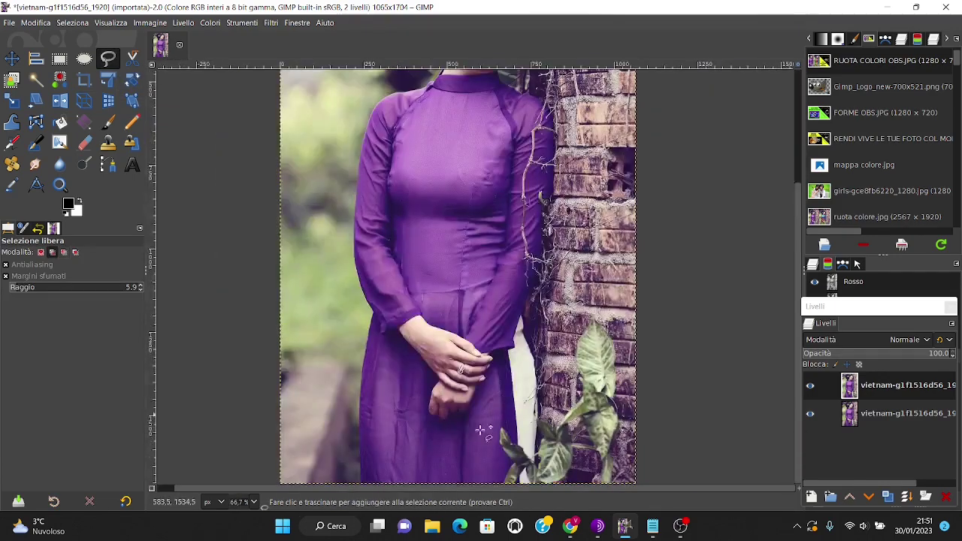
{"action": "scroll", "coordinate": [451, 421], "scroll_direction": "up", "scroll_amount": 1}
{"action": "scroll", "coordinate": [425, 436], "scroll_direction": "up", "scroll_amount": 1}
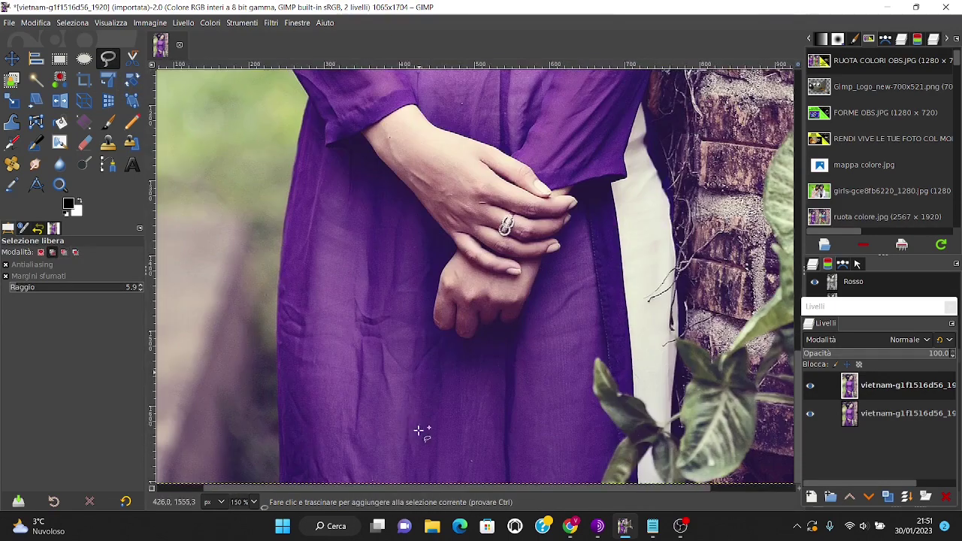
{"action": "left_click", "coordinate": [278, 481]}
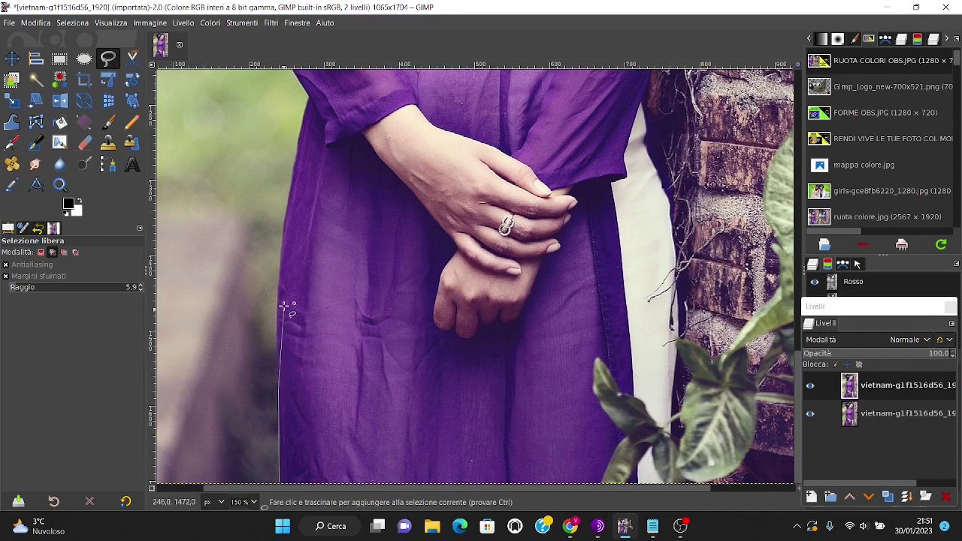
{"action": "left_click_drag", "start_coordinate": [278, 287], "coordinate": [285, 208]}
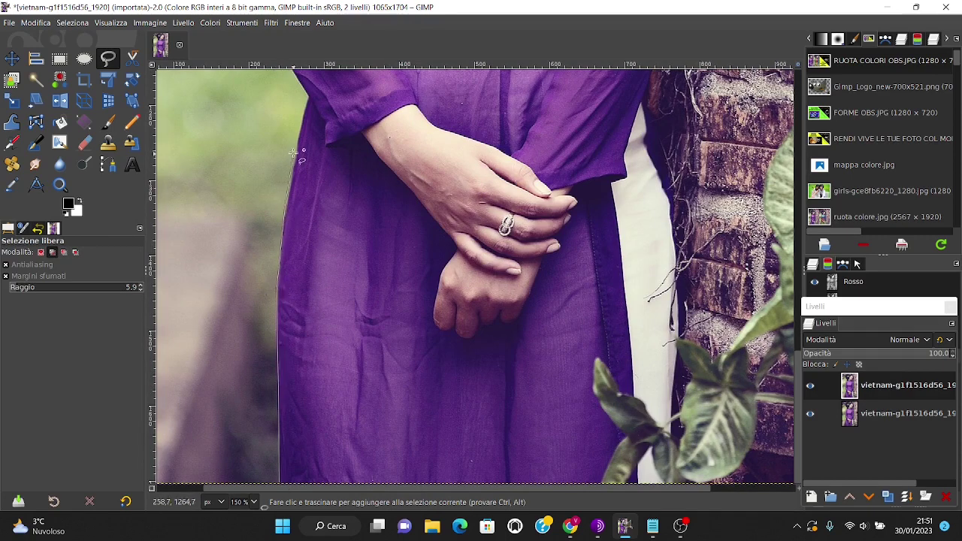
{"action": "left_click_drag", "start_coordinate": [293, 152], "coordinate": [309, 93]}
{"action": "left_click", "coordinate": [326, 118]}
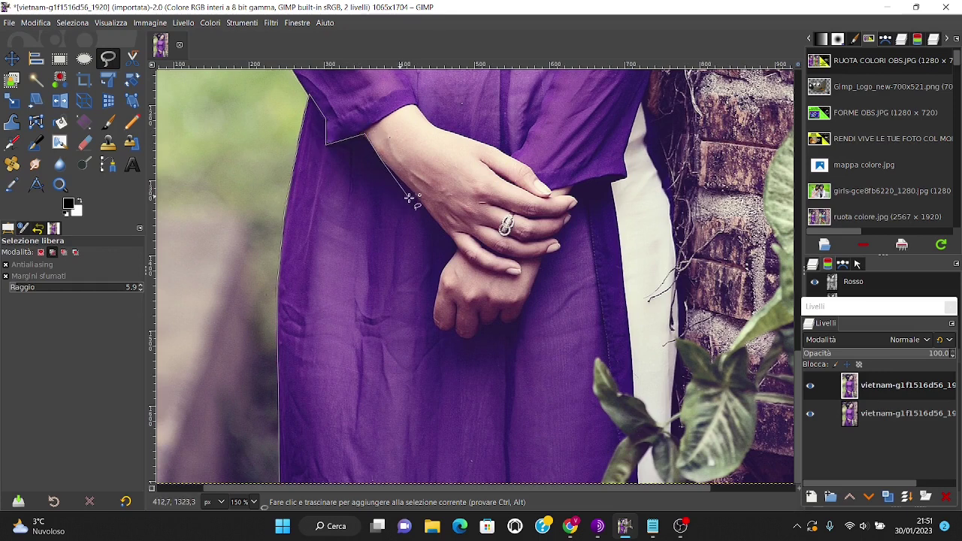
Trace the outline around the clasped hands, from the forearm to the right sleeve edge
{"action": "left_click", "coordinate": [416, 197]}
{"action": "left_click", "coordinate": [440, 223]}
{"action": "left_click", "coordinate": [461, 249]}
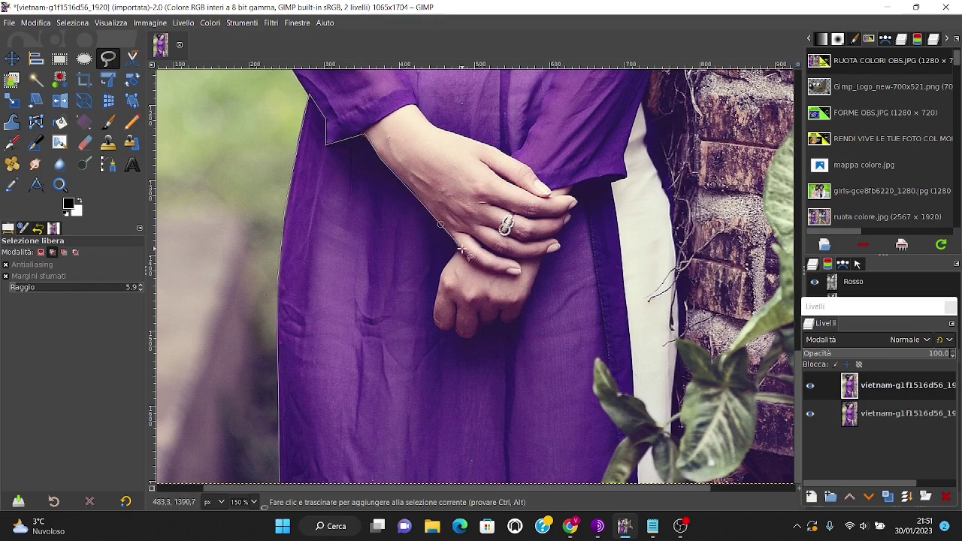
{"action": "left_click", "coordinate": [430, 313]}
{"action": "left_click", "coordinate": [440, 331]}
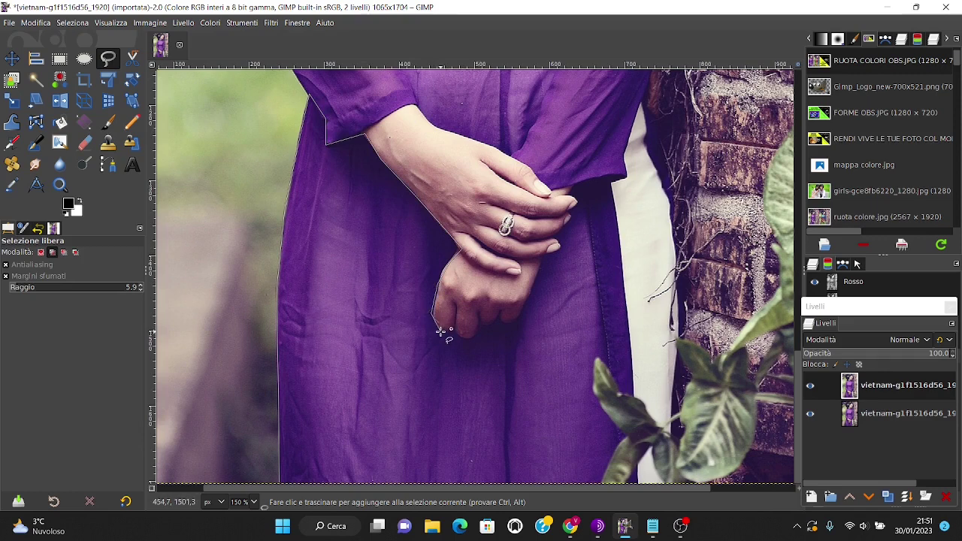
{"action": "left_click", "coordinate": [478, 328]}
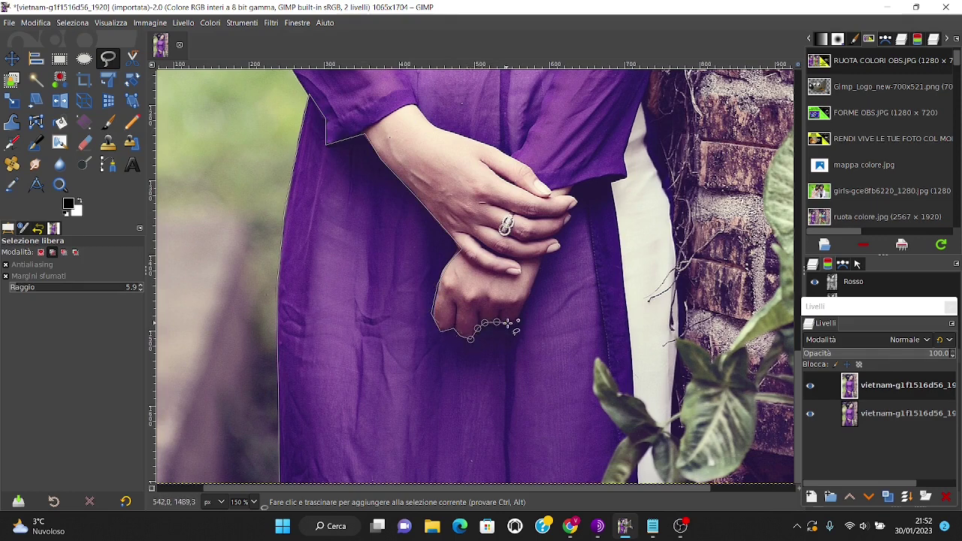
{"action": "left_click", "coordinate": [520, 322]}
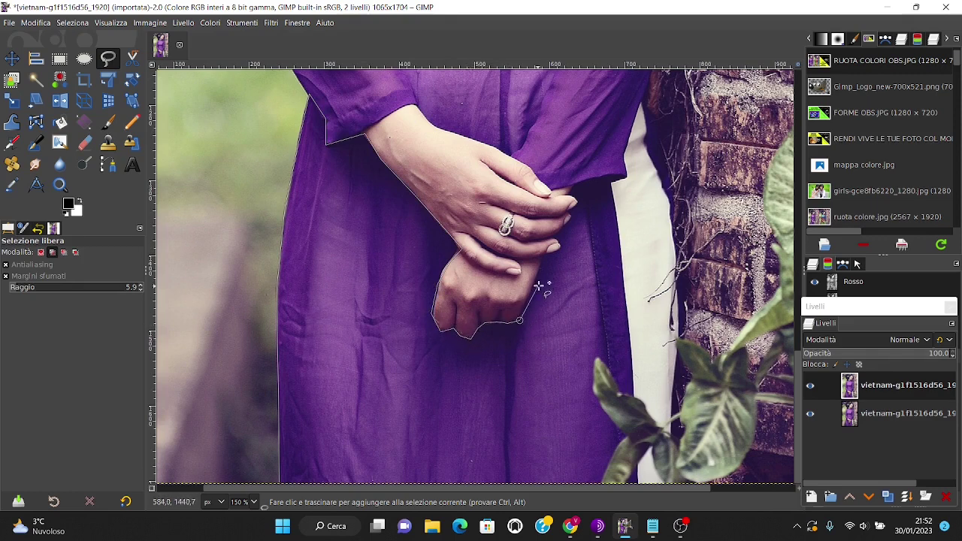
{"action": "left_click", "coordinate": [562, 246]}
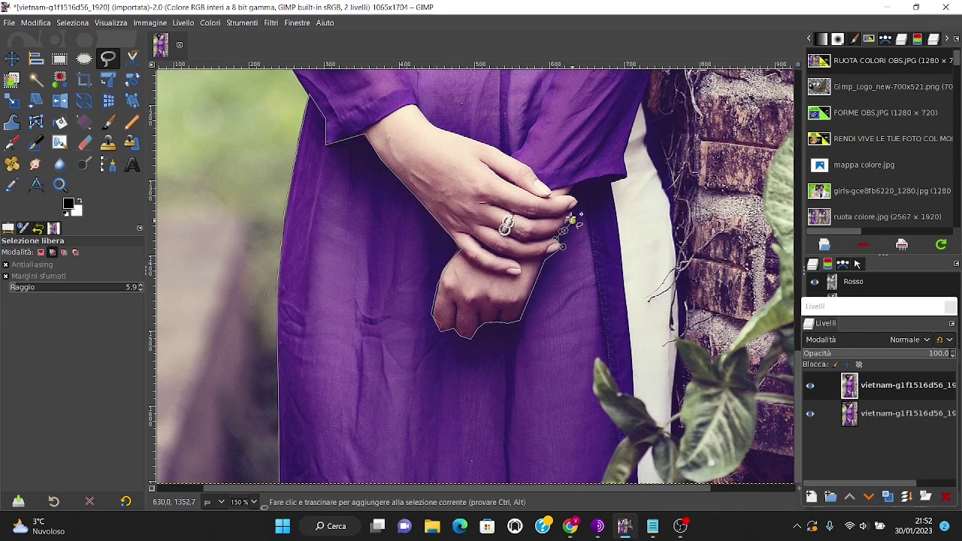
{"action": "left_click", "coordinate": [569, 194]}
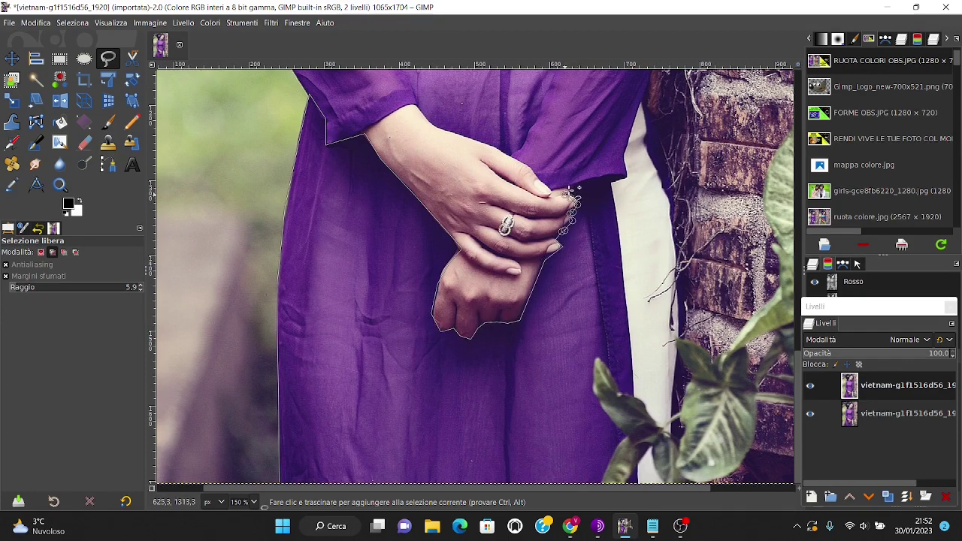
{"action": "left_click", "coordinate": [595, 178]}
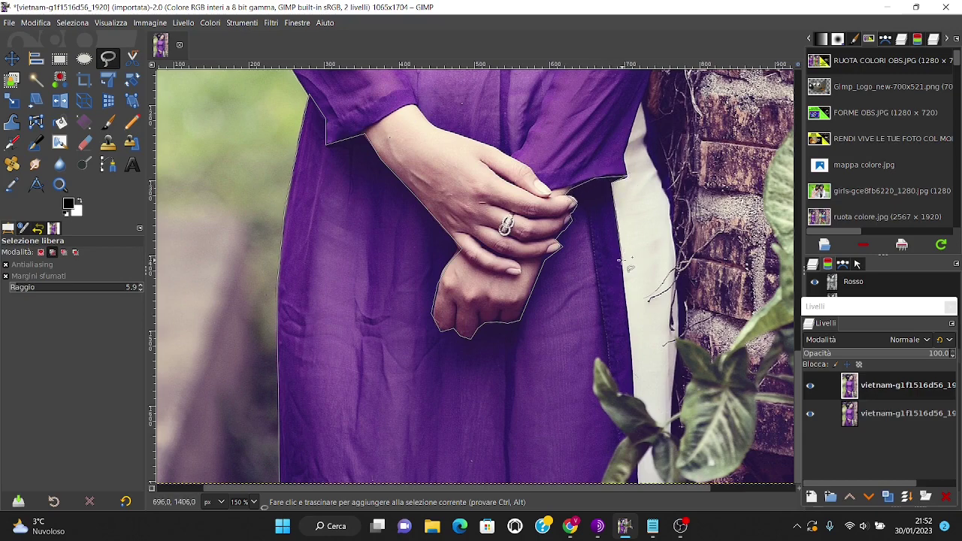
Run the outline down the dress beside the white panel and along the leaf edge
{"action": "left_click", "coordinate": [630, 350]}
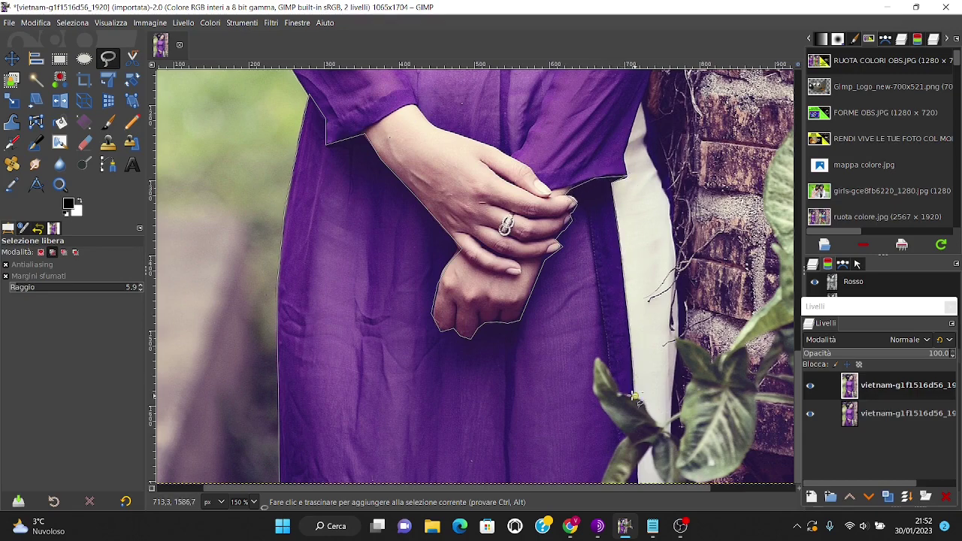
{"action": "left_click", "coordinate": [618, 389]}
{"action": "left_click", "coordinate": [600, 357]}
{"action": "left_click", "coordinate": [606, 409]}
{"action": "left_click", "coordinate": [618, 424]}
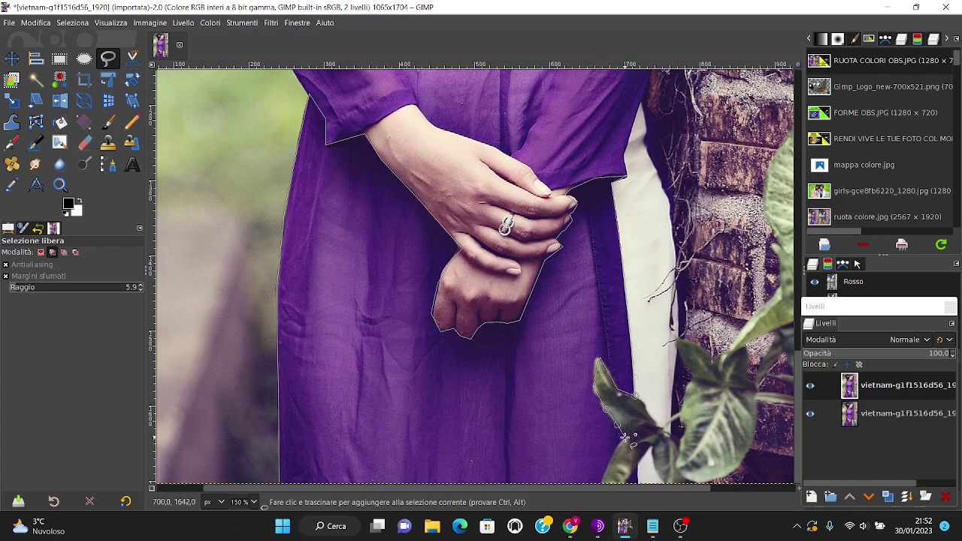
Carry the outline along the skirt's bottom edge, close it at the start point, and commit the selection
{"action": "scroll", "coordinate": [624, 436], "scroll_direction": "down", "scroll_amount": 3, "text": "ctrl"}
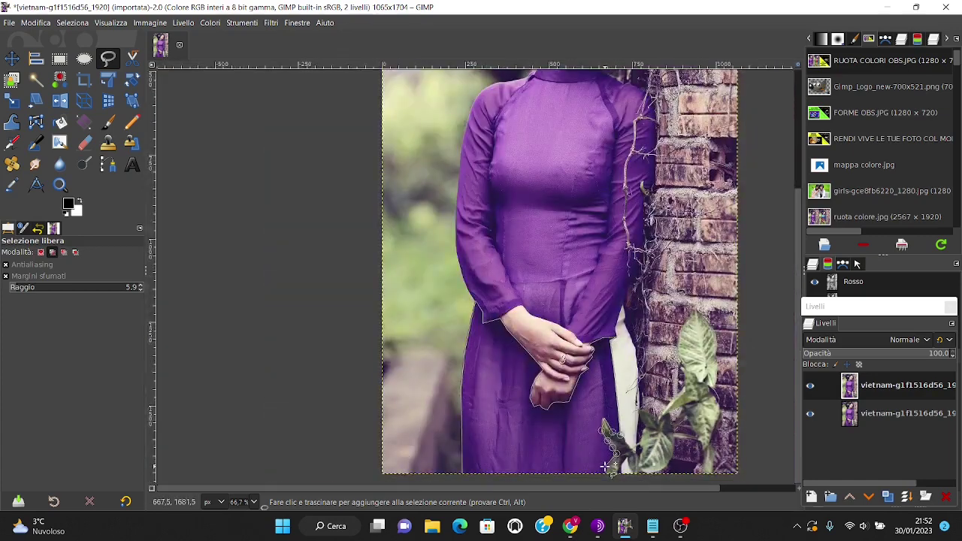
{"action": "scroll", "coordinate": [614, 476], "scroll_direction": "up", "scroll_amount": 1, "text": "ctrl"}
{"action": "scroll", "coordinate": [614, 476], "scroll_direction": "up", "scroll_amount": 4, "text": "ctrl"}
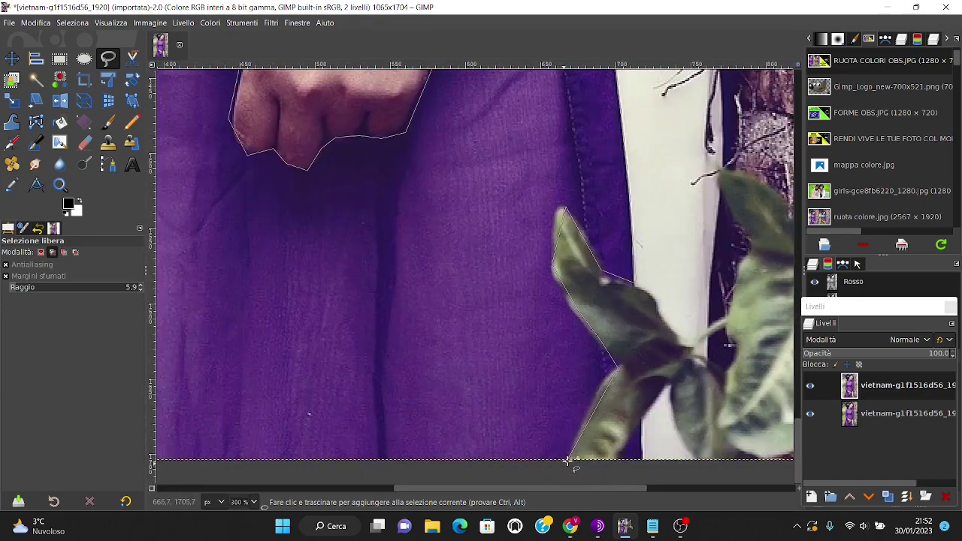
{"action": "left_click", "coordinate": [425, 469]}
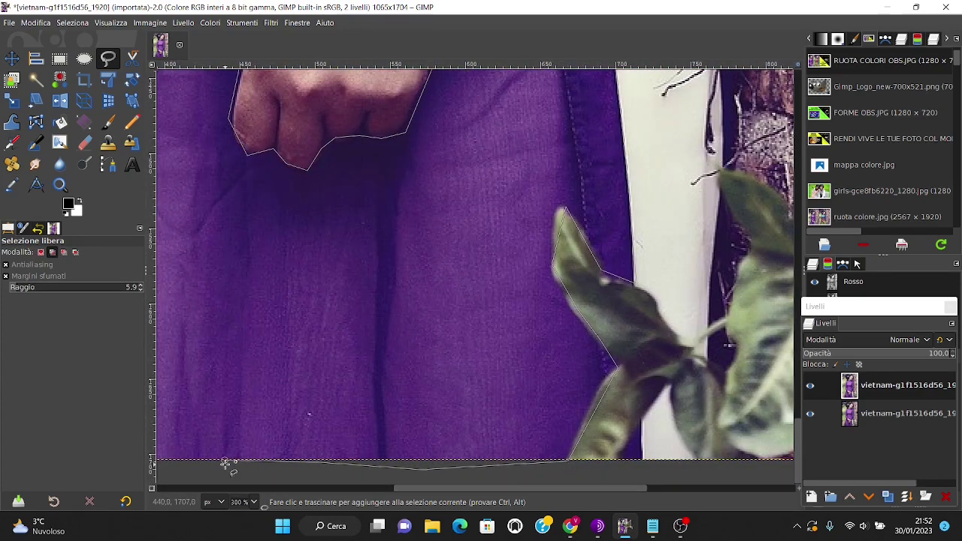
{"action": "left_click", "coordinate": [319, 462]}
{"action": "scroll", "coordinate": [241, 472], "scroll_direction": "down", "scroll_amount": 2, "text": "ctrl"}
{"action": "scroll", "coordinate": [248, 473], "scroll_direction": "down", "scroll_amount": 1, "text": "ctrl"}
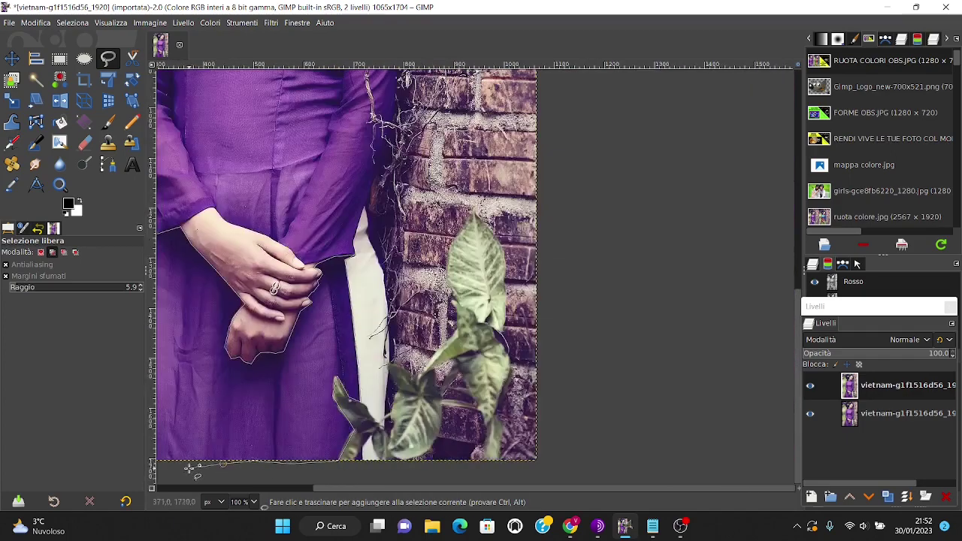
{"action": "scroll", "coordinate": [263, 478], "scroll_direction": "left", "scroll_amount": 5, "text": "shift"}
{"action": "left_click", "coordinate": [228, 468]}
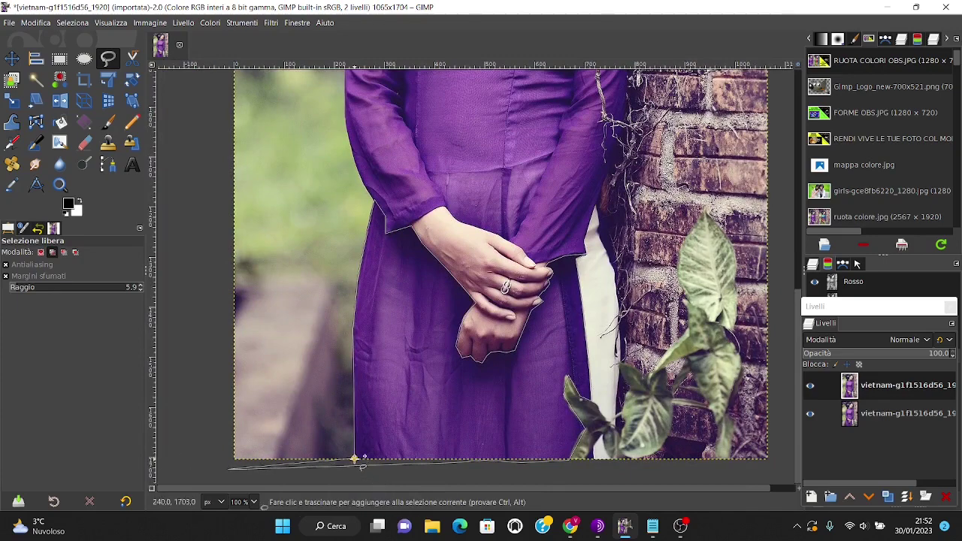
{"action": "left_click", "coordinate": [355, 458]}
{"action": "key", "text": "Return"}
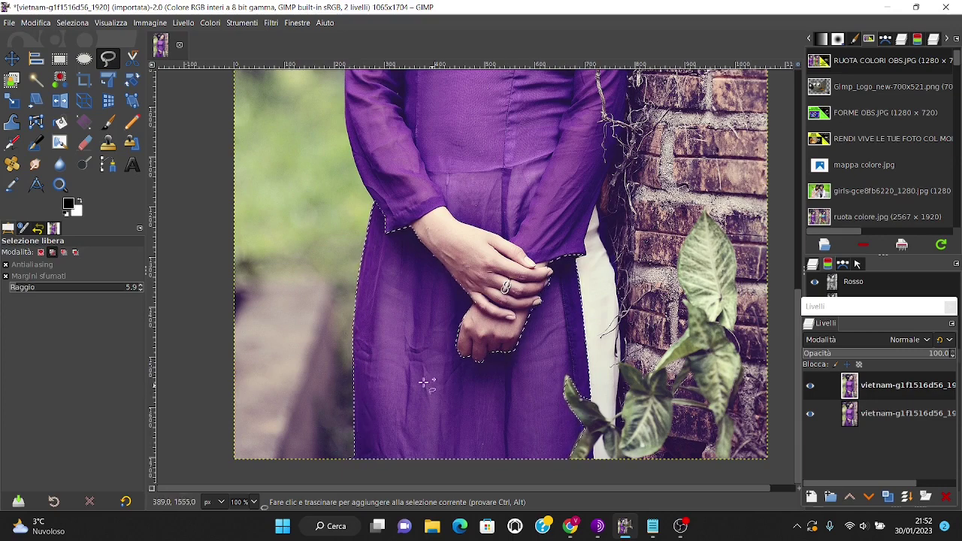
Set Free Select mode to Add and bring the bottom-right leaf area into view
{"action": "left_click", "coordinate": [51, 254]}
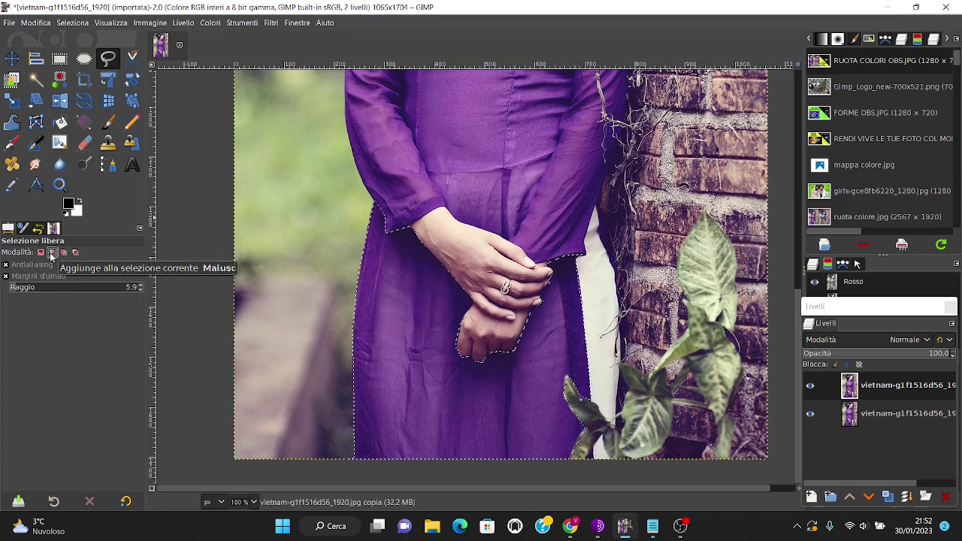
{"action": "scroll", "coordinate": [620, 467], "scroll_direction": "up", "scroll_amount": 1}
{"action": "scroll", "coordinate": [621, 468], "scroll_direction": "up", "scroll_amount": 2}
{"action": "scroll", "coordinate": [614, 468], "scroll_direction": "up", "scroll_amount": 1}
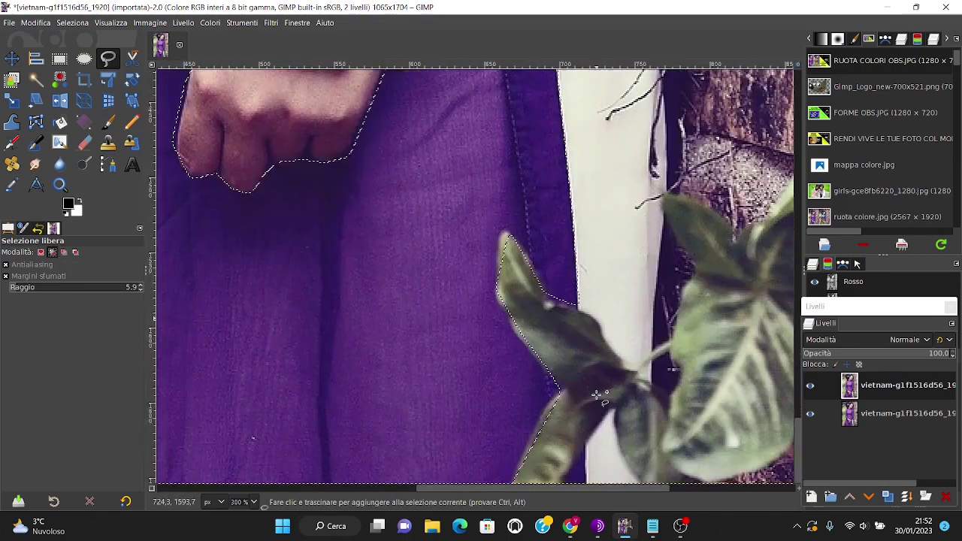
{"action": "scroll", "coordinate": [606, 468], "scroll_direction": "up", "scroll_amount": 1}
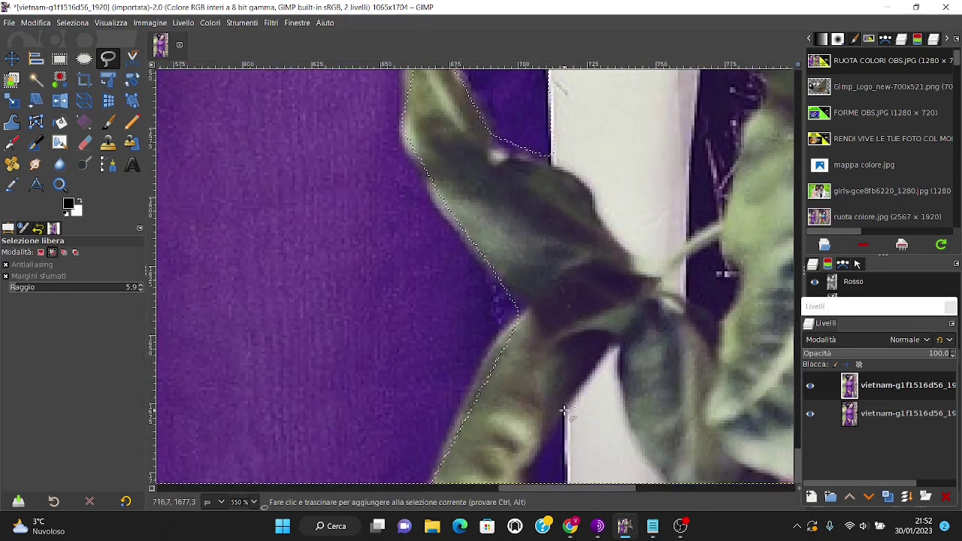
{"action": "scroll", "coordinate": [575, 485], "scroll_direction": "down", "scroll_amount": 1}
{"action": "scroll", "coordinate": [578, 466], "scroll_direction": "down", "scroll_amount": 1}
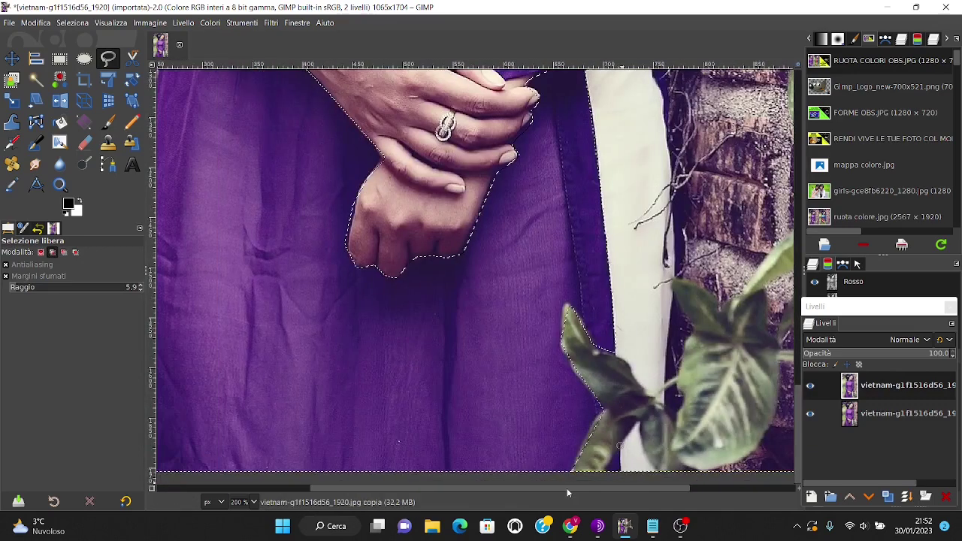
{"action": "scroll", "coordinate": [582, 443], "scroll_direction": "down", "scroll_amount": 1}
{"action": "scroll", "coordinate": [690, 476], "scroll_direction": "up", "scroll_amount": 1}
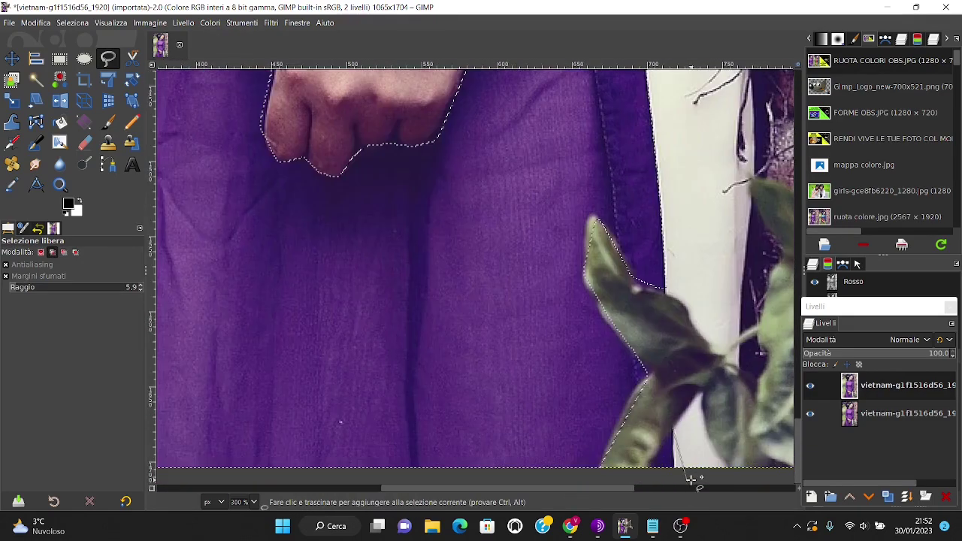
Outline the small gap between leaf and white strip, close it, and zoom to 100%
{"action": "left_click_drag", "start_coordinate": [673, 428], "coordinate": [677, 471]}
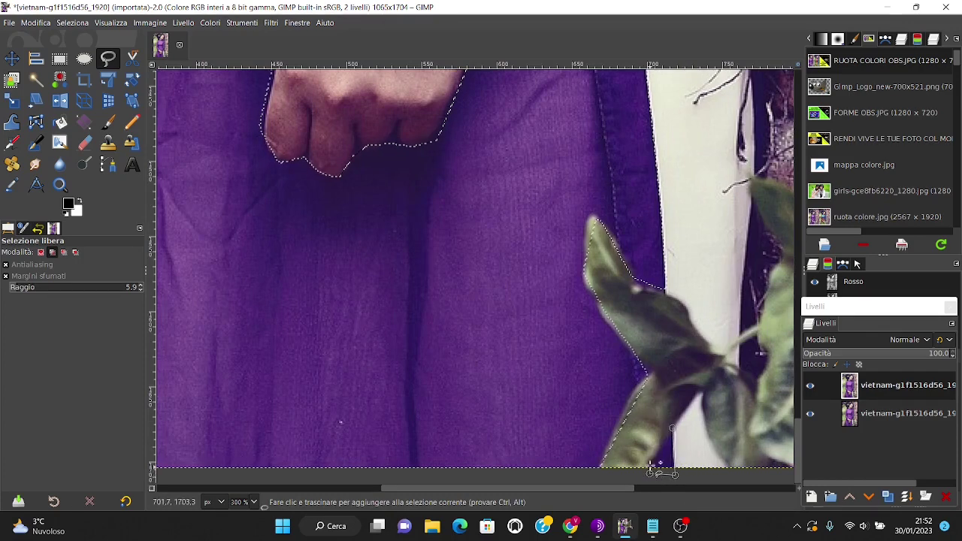
{"action": "left_click", "coordinate": [673, 429]}
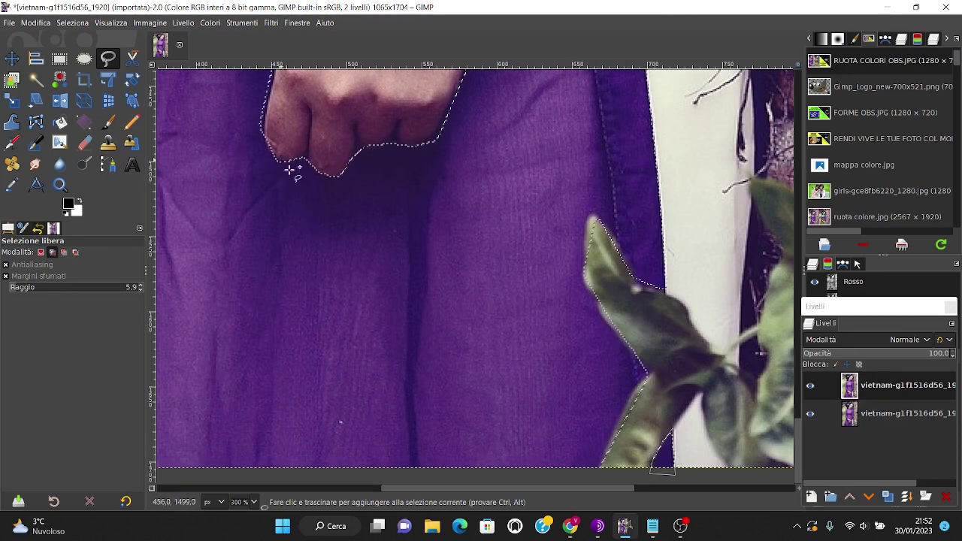
{"action": "left_click", "coordinate": [674, 474]}
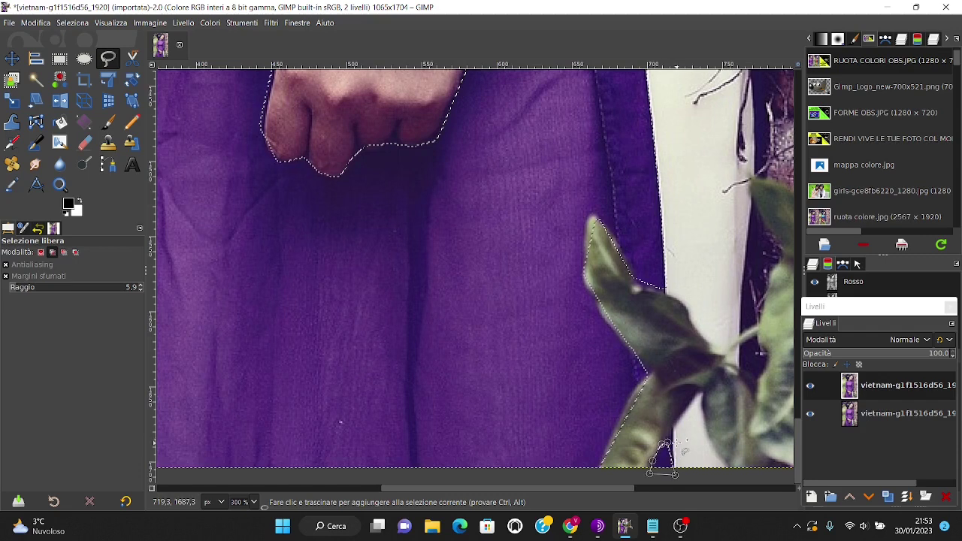
{"action": "left_click", "coordinate": [666, 443]}
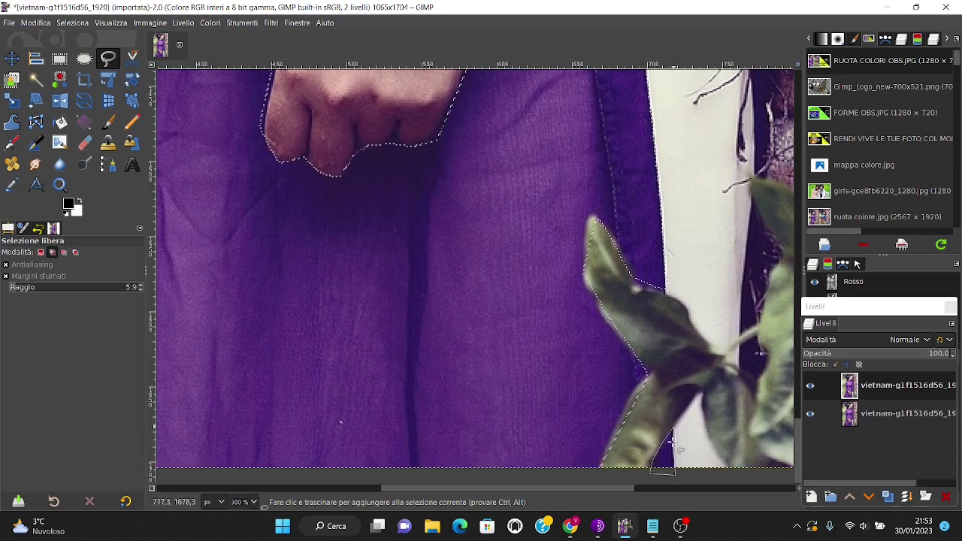
{"action": "scroll", "coordinate": [342, 222], "scroll_direction": "up", "scroll_amount": 3}
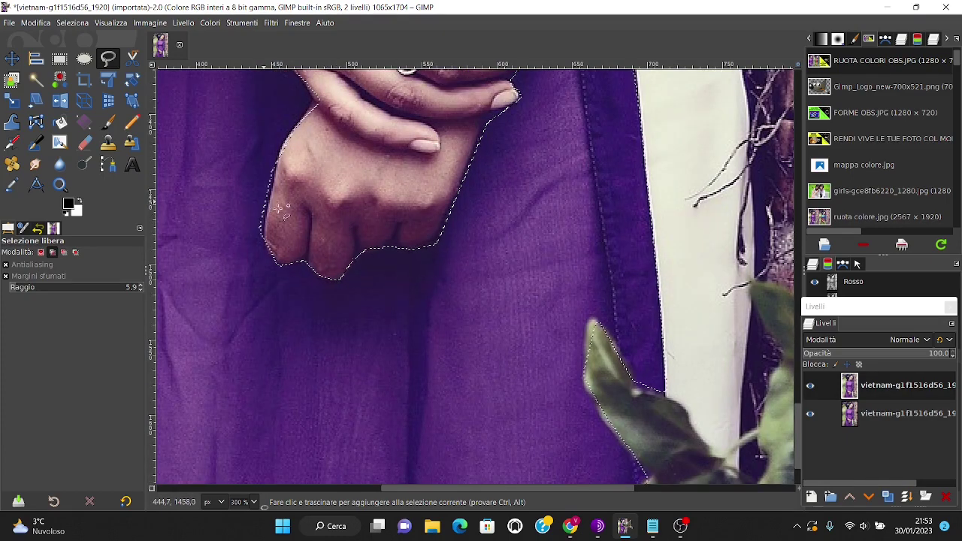
{"action": "key", "text": "1"}
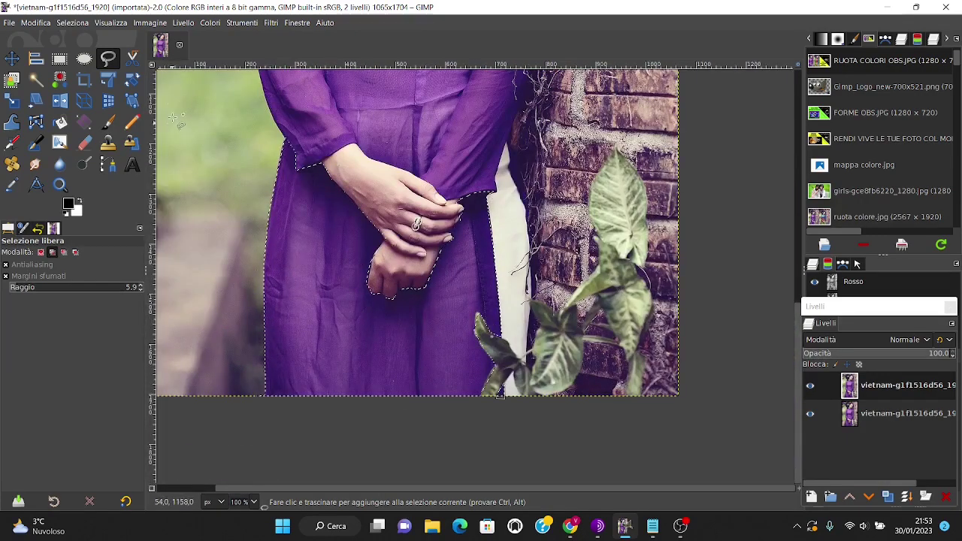
Open Colori > Mappa > Ruota colori and move the dialog to the upper right
{"action": "left_click", "coordinate": [210, 23]}
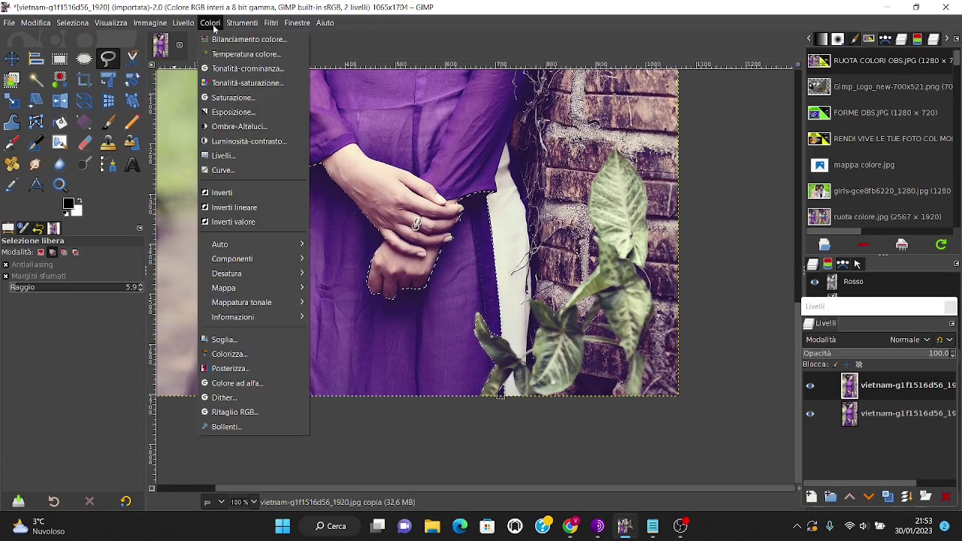
{"action": "mouse_move", "coordinate": [223, 288]}
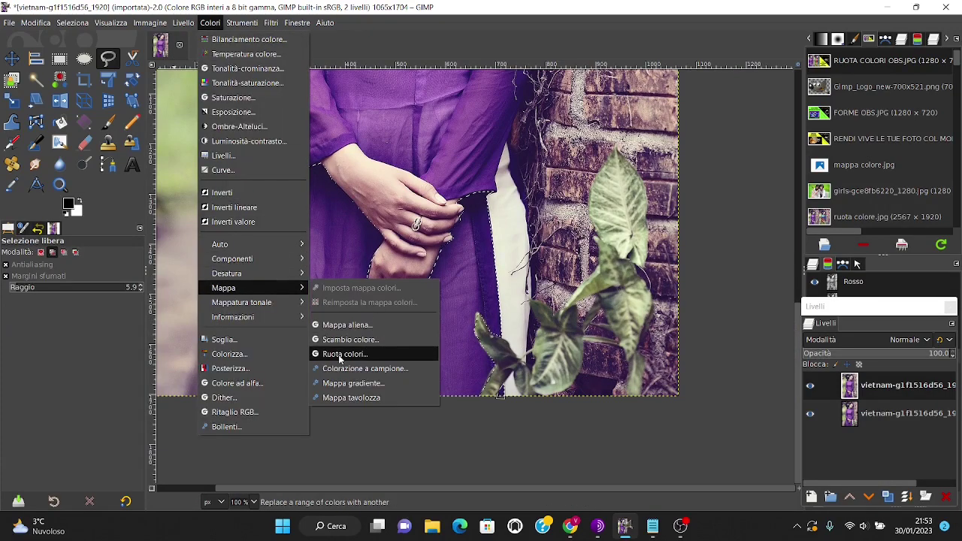
{"action": "left_click", "coordinate": [345, 354]}
{"action": "left_click_drag", "start_coordinate": [216, 89], "coordinate": [760, 64]}
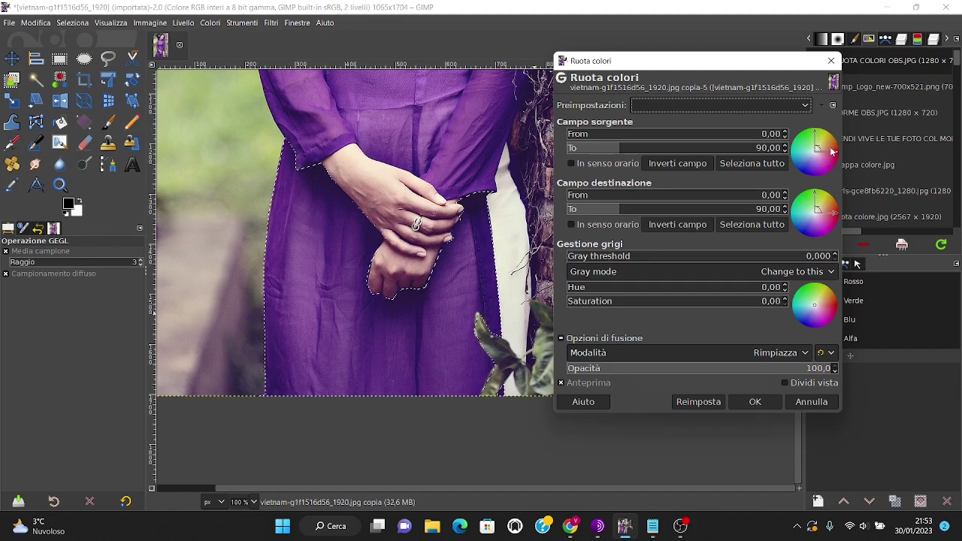
Map source hues 233.87–314.71 to destination 41.45–82.83 so the skirt previews olive green
{"action": "left_click_drag", "start_coordinate": [817, 134], "coordinate": [818, 138]}
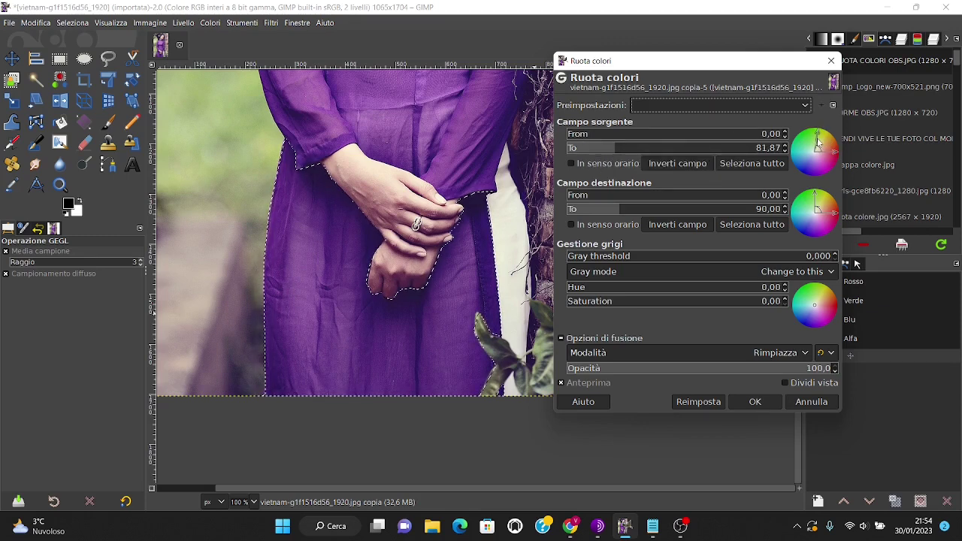
{"action": "left_click_drag", "start_coordinate": [818, 142], "coordinate": [828, 174]}
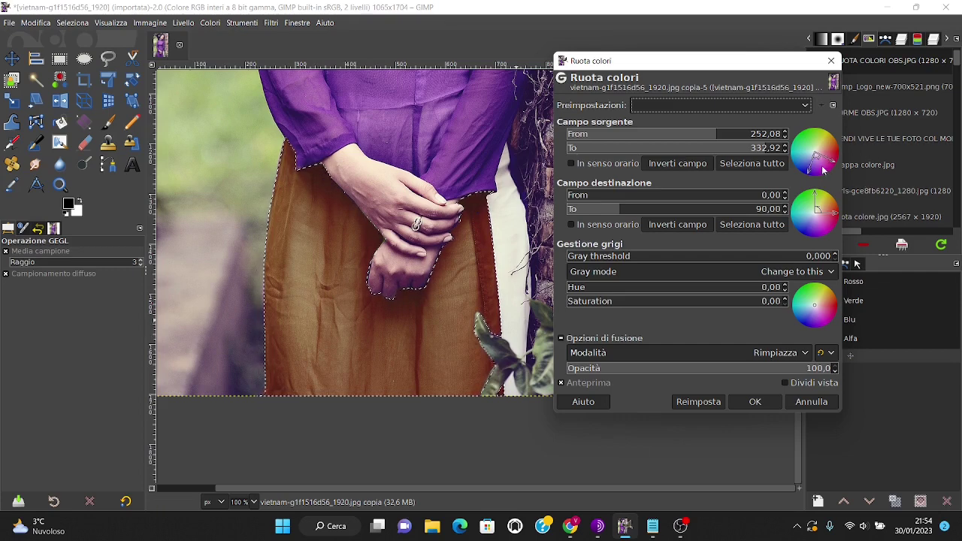
{"action": "left_click_drag", "start_coordinate": [823, 170], "coordinate": [829, 171]}
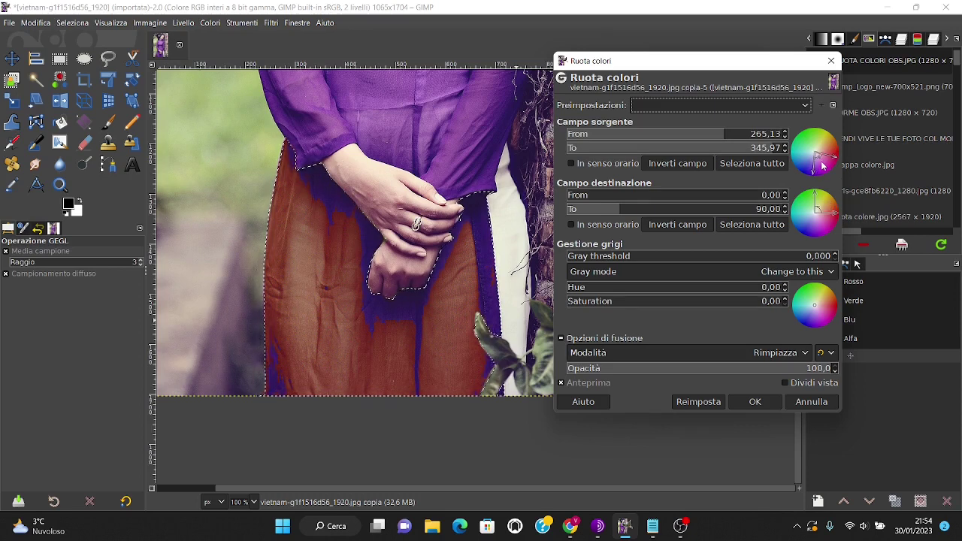
{"action": "left_click_drag", "start_coordinate": [823, 166], "coordinate": [822, 171]}
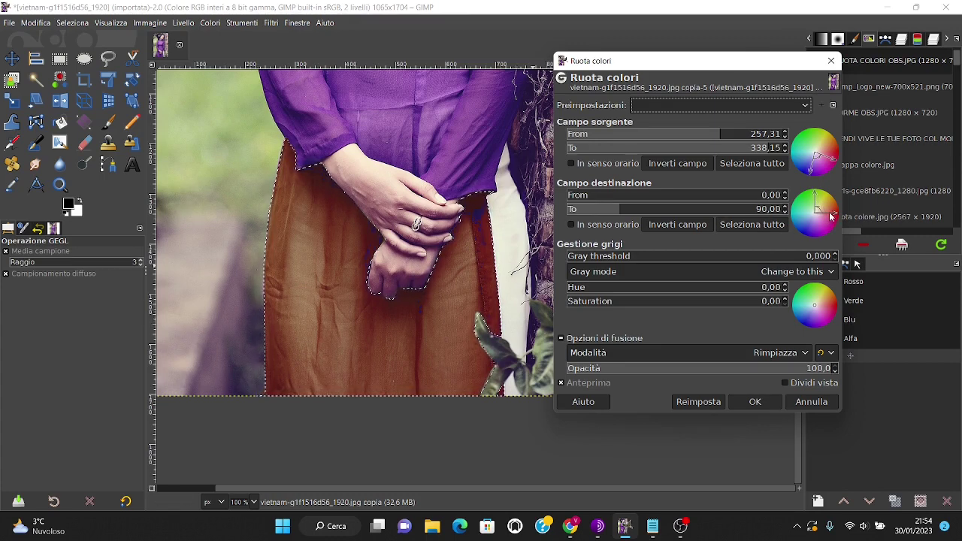
{"action": "left_click_drag", "start_coordinate": [831, 216], "coordinate": [822, 201]}
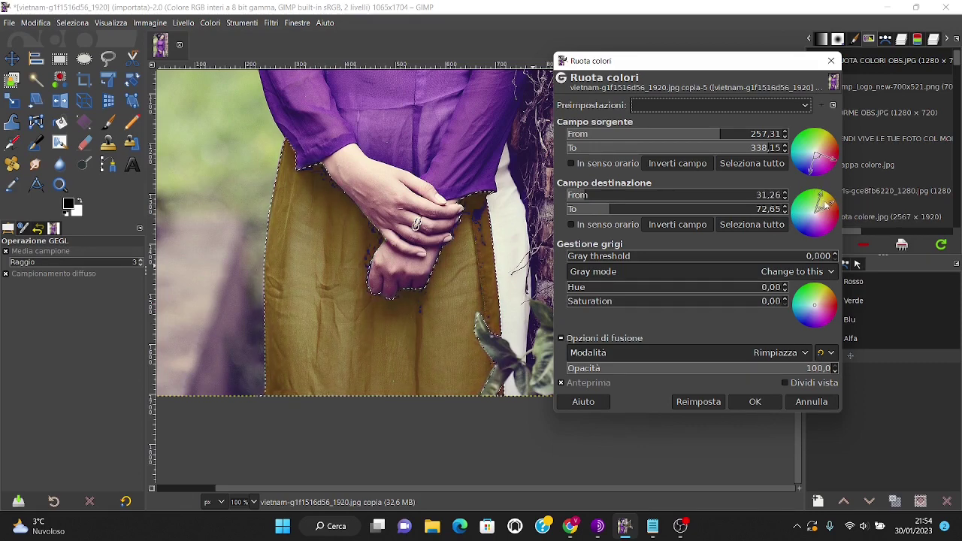
{"action": "left_click_drag", "start_coordinate": [825, 203], "coordinate": [824, 202]}
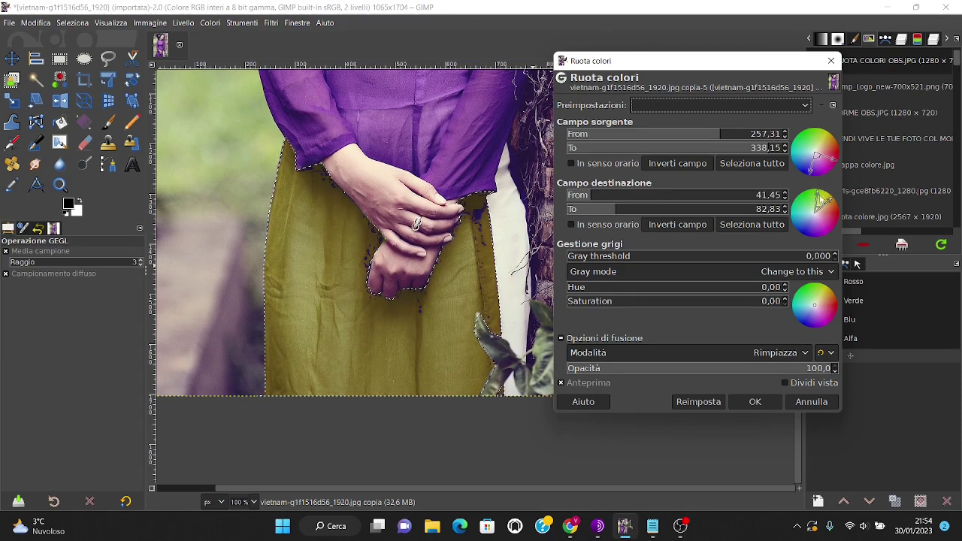
{"action": "left_click_drag", "start_coordinate": [825, 167], "coordinate": [835, 144]}
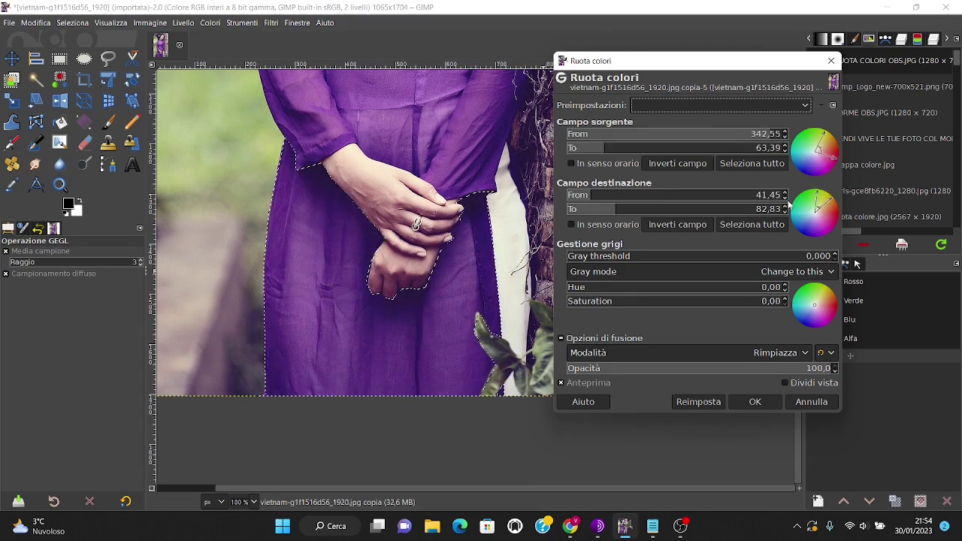
{"action": "left_click_drag", "start_coordinate": [833, 151], "coordinate": [822, 170]}
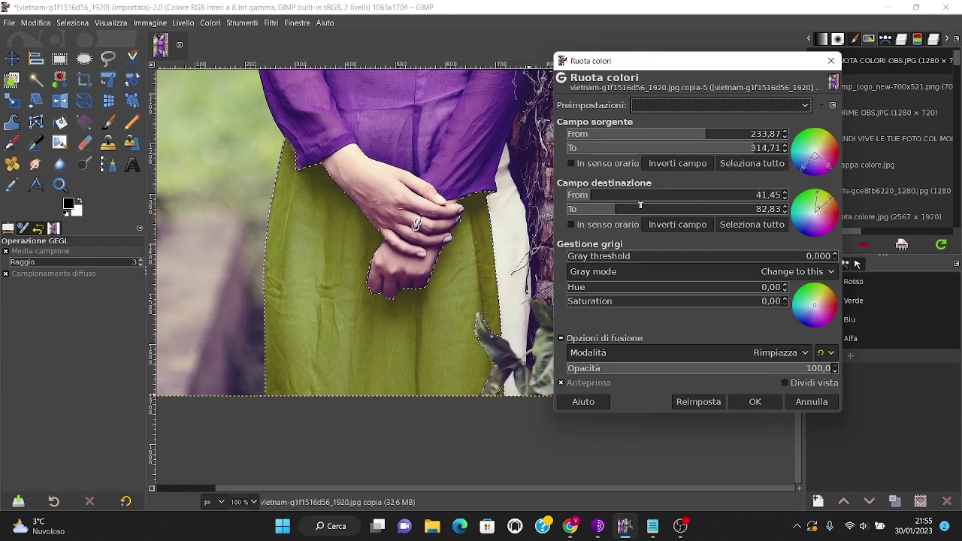
Apply the olive colour rotation and zoom to 800% on the leaf edge over the skirt
{"action": "left_click", "coordinate": [758, 401]}
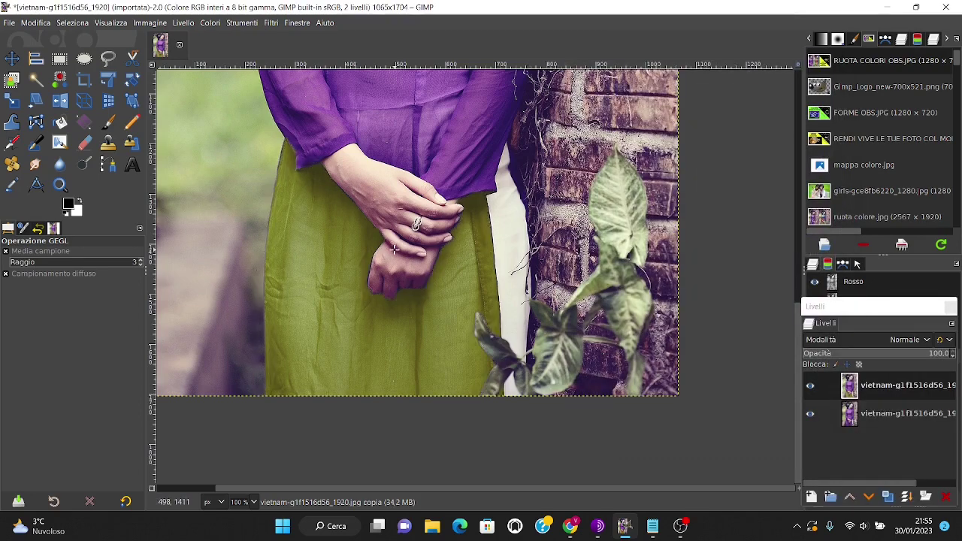
{"action": "scroll", "coordinate": [286, 135], "scroll_direction": "up", "scroll_amount": 3}
{"action": "scroll", "coordinate": [291, 139], "scroll_direction": "up", "scroll_amount": 5}
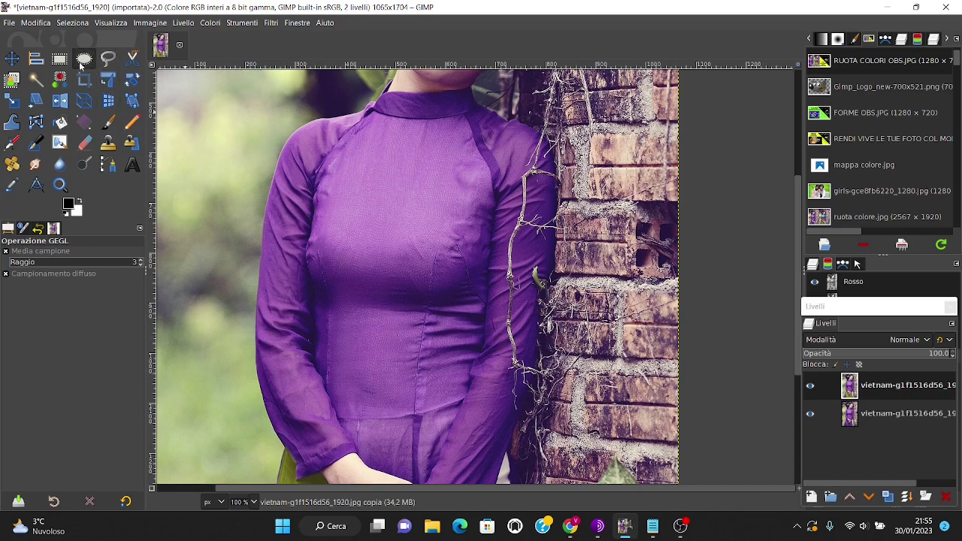
{"action": "scroll", "coordinate": [530, 373], "scroll_direction": "down", "scroll_amount": 5}
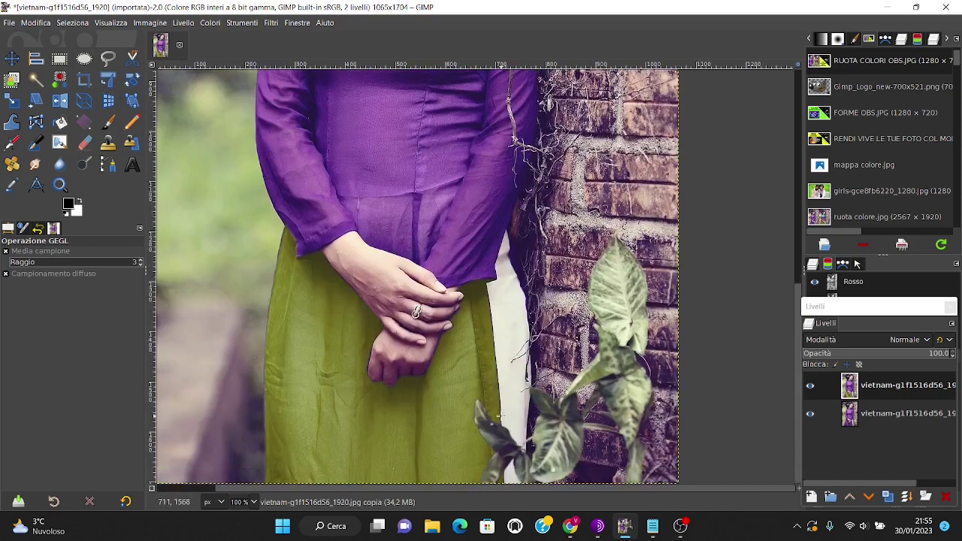
{"action": "scroll", "coordinate": [499, 416], "scroll_direction": "up", "scroll_amount": 1}
{"action": "scroll", "coordinate": [504, 361], "scroll_direction": "up", "scroll_amount": 1}
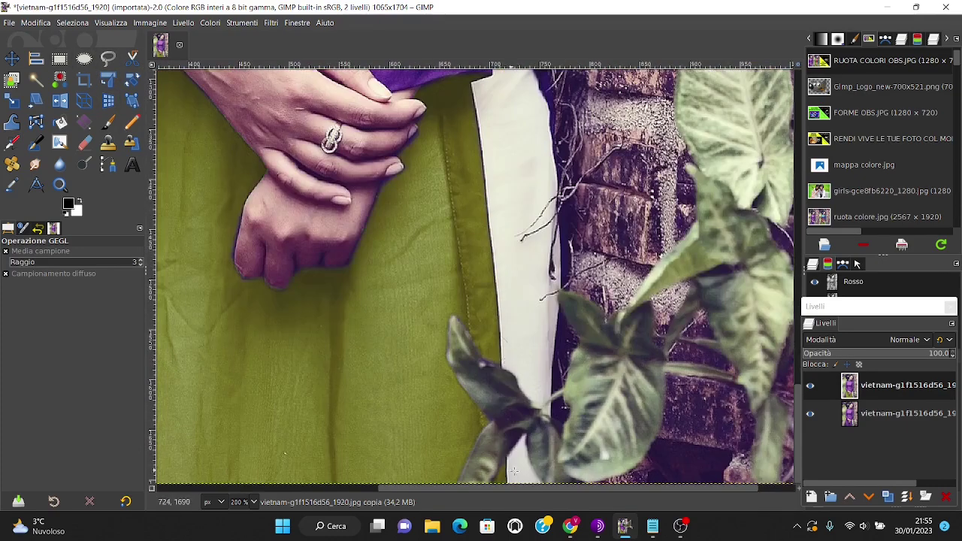
{"action": "scroll", "coordinate": [515, 472], "scroll_direction": "up", "scroll_amount": 3}
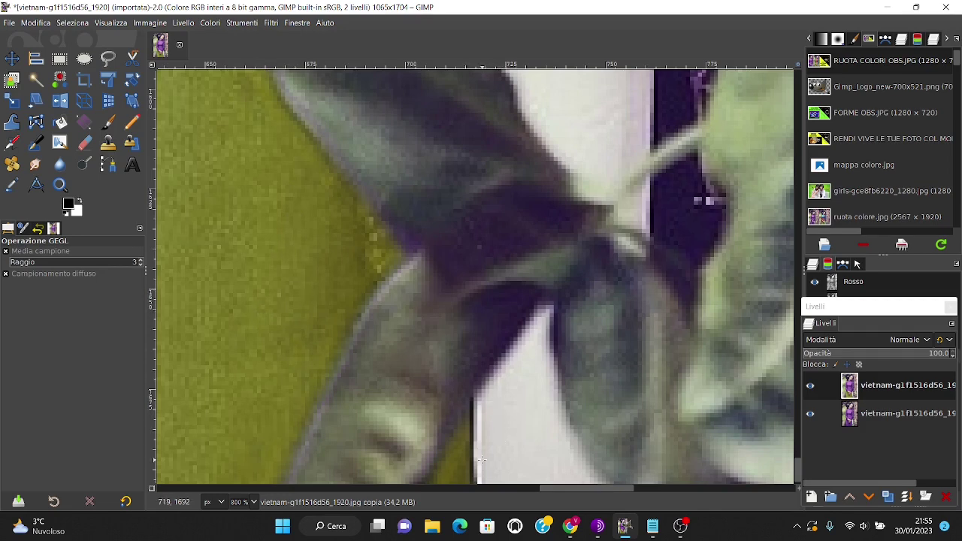
With Free Select, outline the bodice from the waist up its side and across the collar
{"action": "key", "text": "1"}
{"action": "key", "text": "f"}
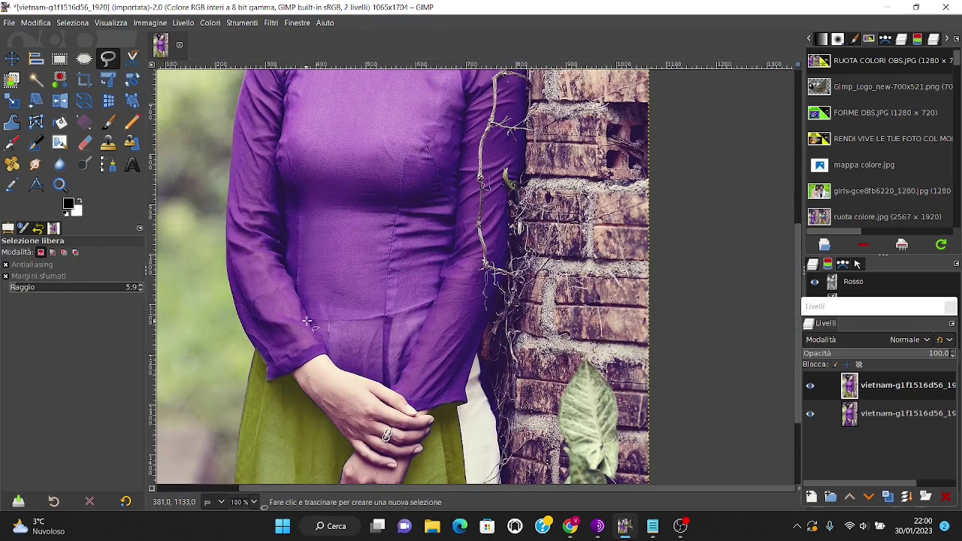
{"action": "left_click", "coordinate": [361, 316]}
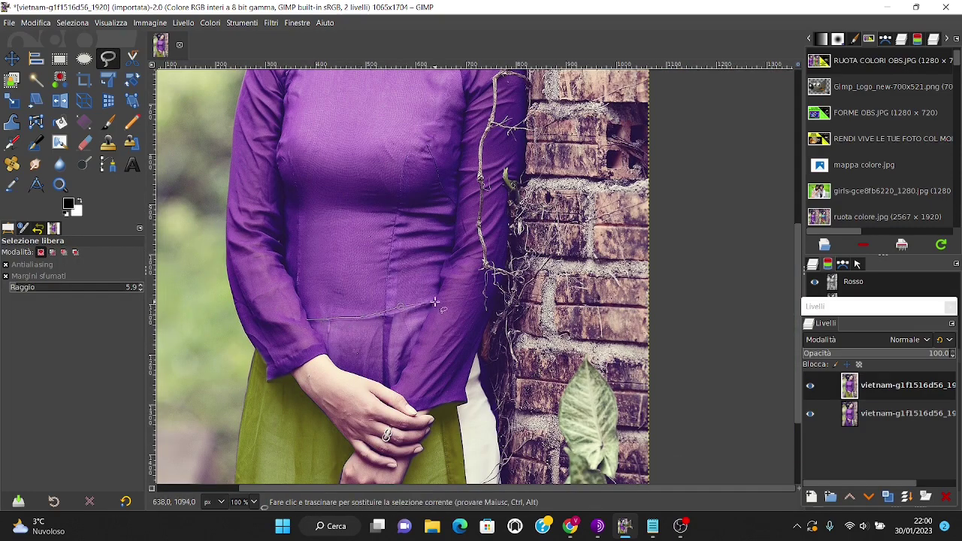
{"action": "left_click_drag", "start_coordinate": [428, 302], "coordinate": [461, 169]}
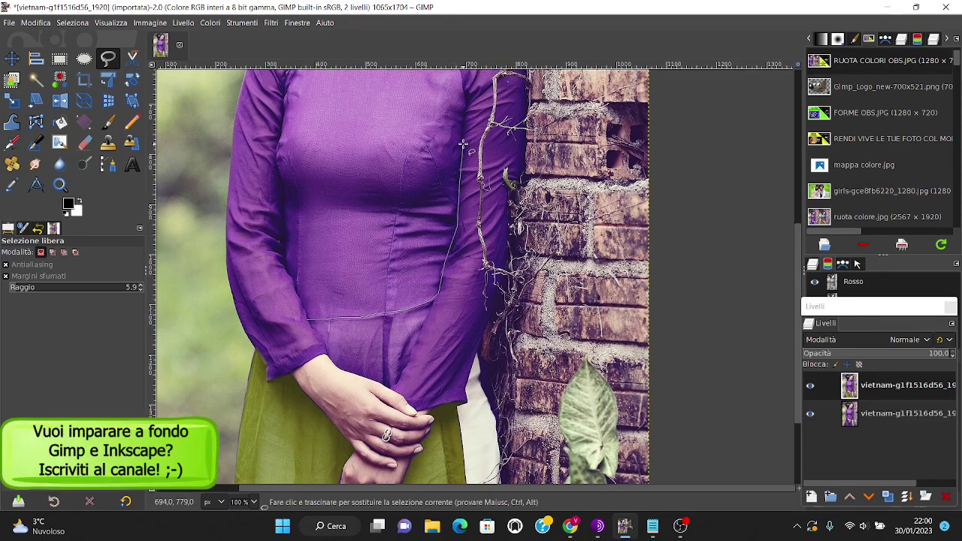
{"action": "scroll", "coordinate": [458, 166], "scroll_direction": "up", "scroll_amount": 4}
{"action": "left_click", "coordinate": [471, 247]}
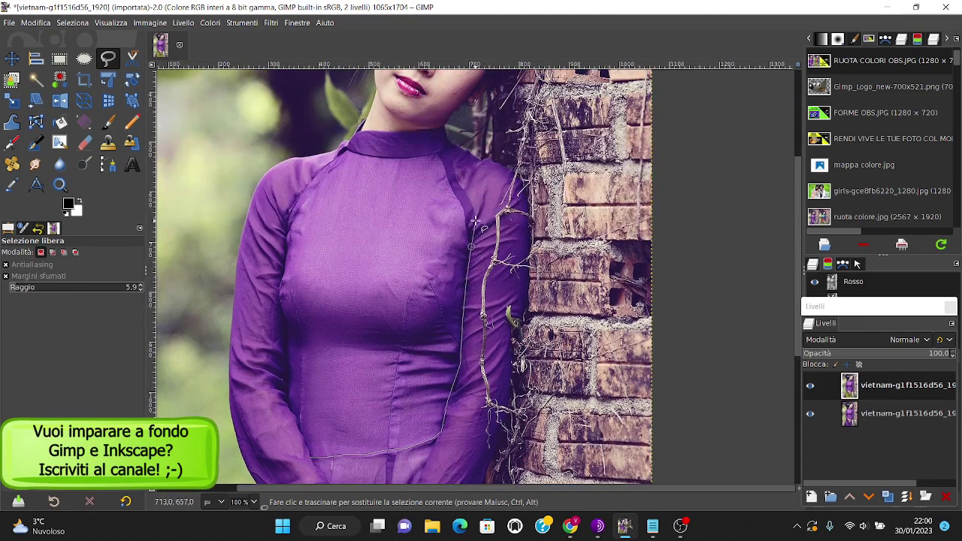
{"action": "left_click", "coordinate": [459, 179]}
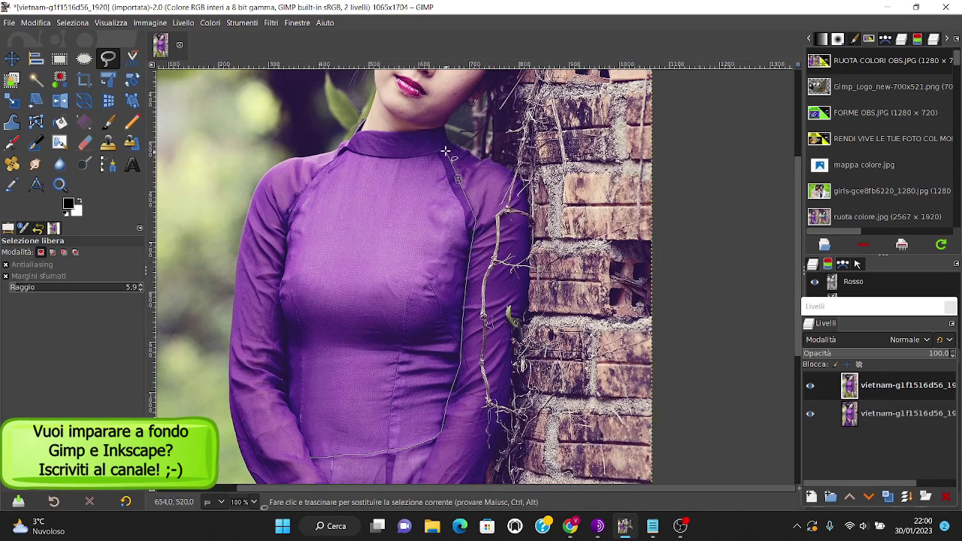
{"action": "left_click", "coordinate": [448, 152]}
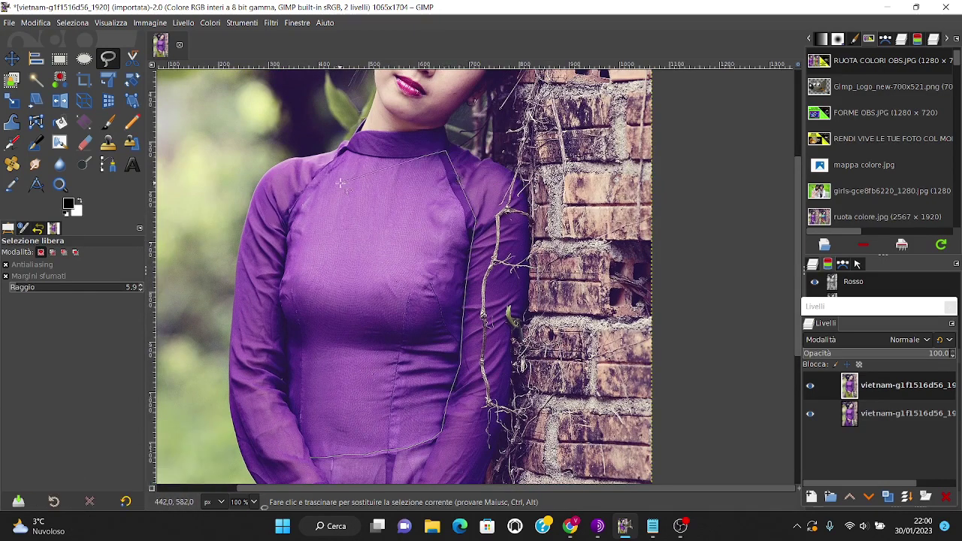
{"action": "left_click", "coordinate": [426, 155]}
{"action": "left_click", "coordinate": [348, 151]}
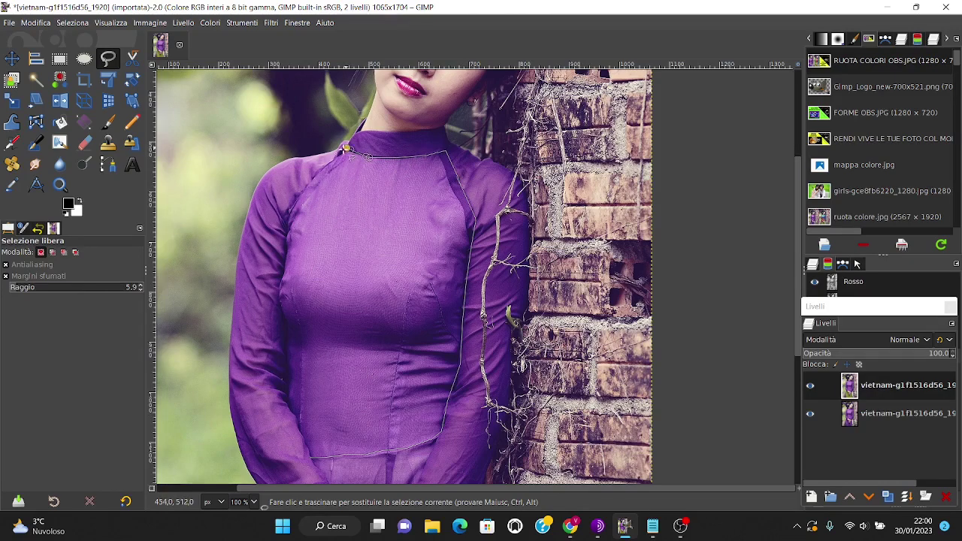
Trace down the far shoulder and bodice side, close the outline at the waist, and commit it
{"action": "left_click", "coordinate": [300, 193]}
{"action": "left_click", "coordinate": [285, 210]}
{"action": "left_click", "coordinate": [287, 260]}
{"action": "left_click", "coordinate": [280, 276]}
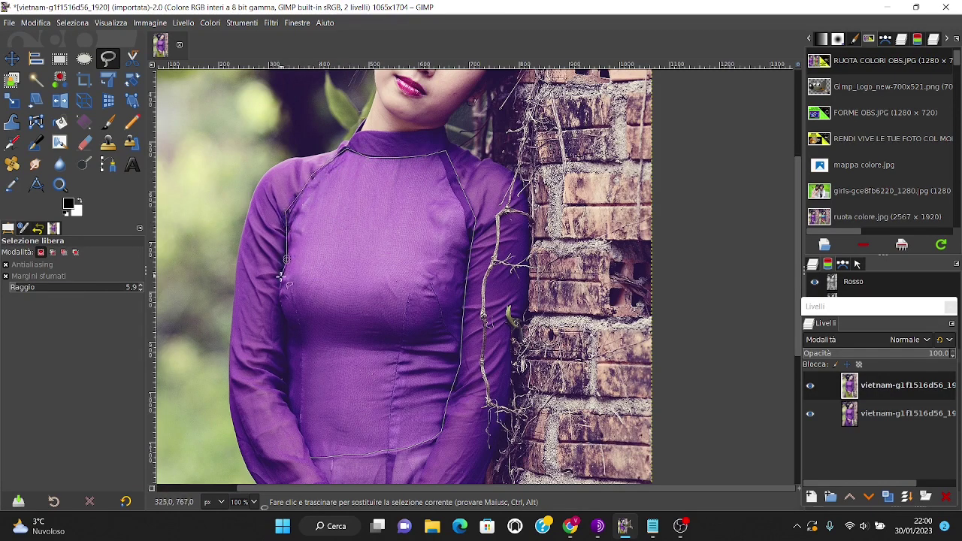
{"action": "left_click", "coordinate": [286, 326]}
{"action": "left_click", "coordinate": [287, 347]}
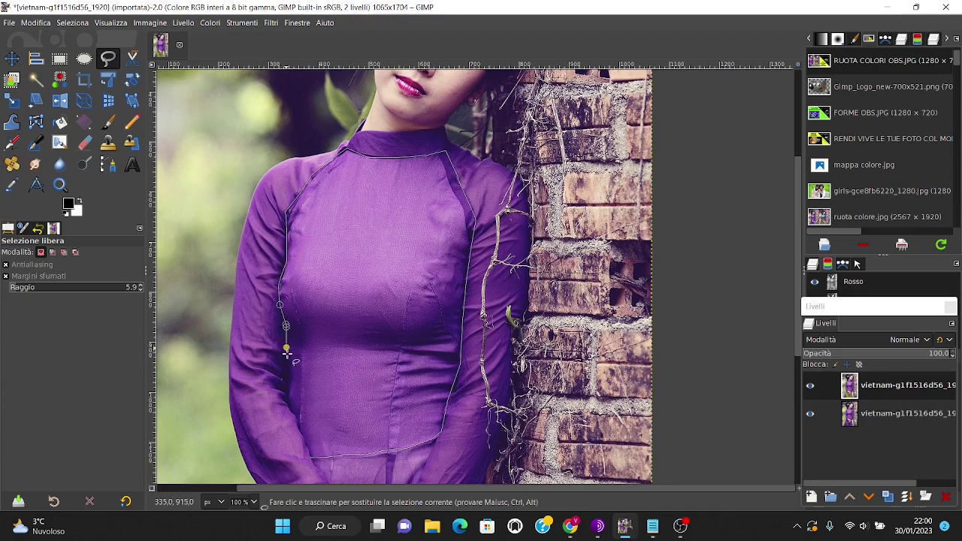
{"action": "left_click", "coordinate": [288, 369]}
{"action": "scroll", "coordinate": [286, 380], "scroll_direction": "down", "scroll_amount": 4}
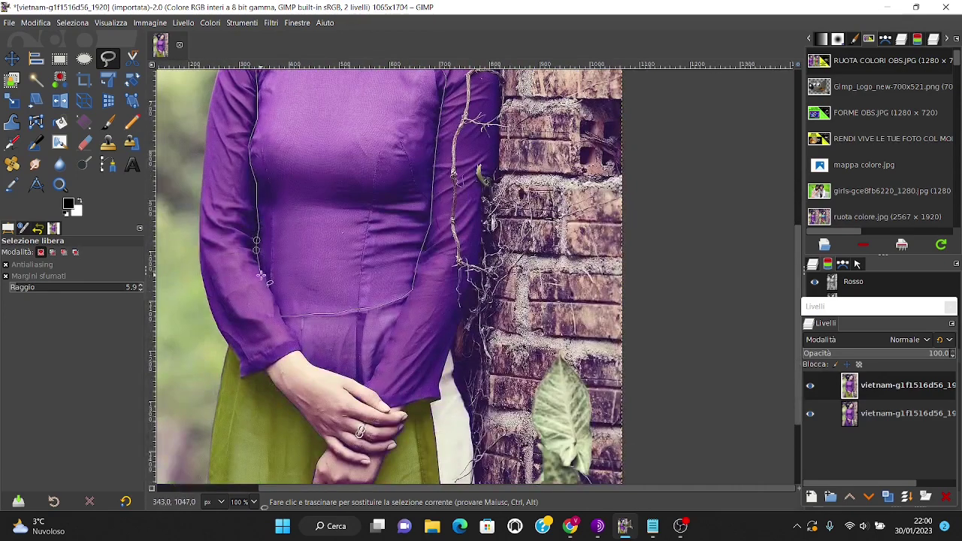
{"action": "left_click", "coordinate": [272, 294]}
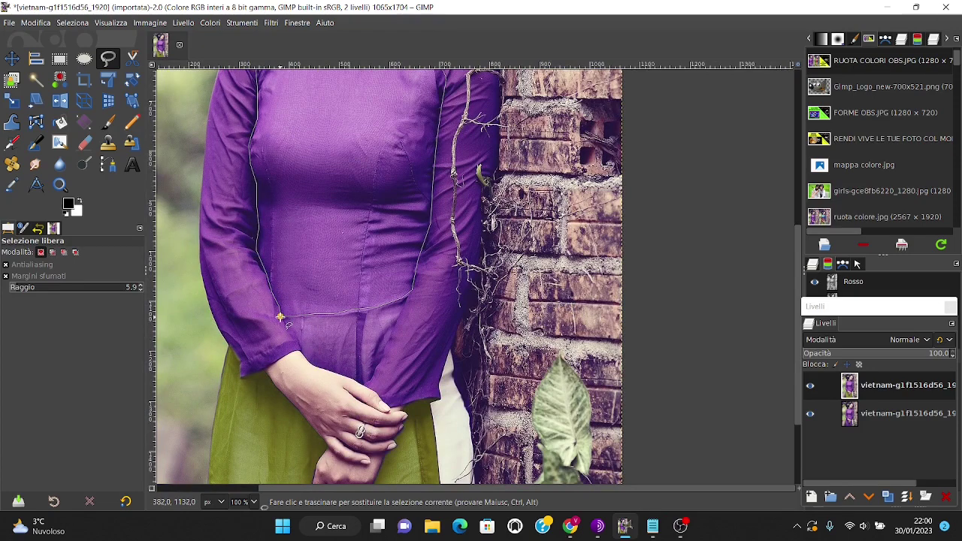
{"action": "left_click", "coordinate": [280, 317]}
{"action": "key", "text": "Return"}
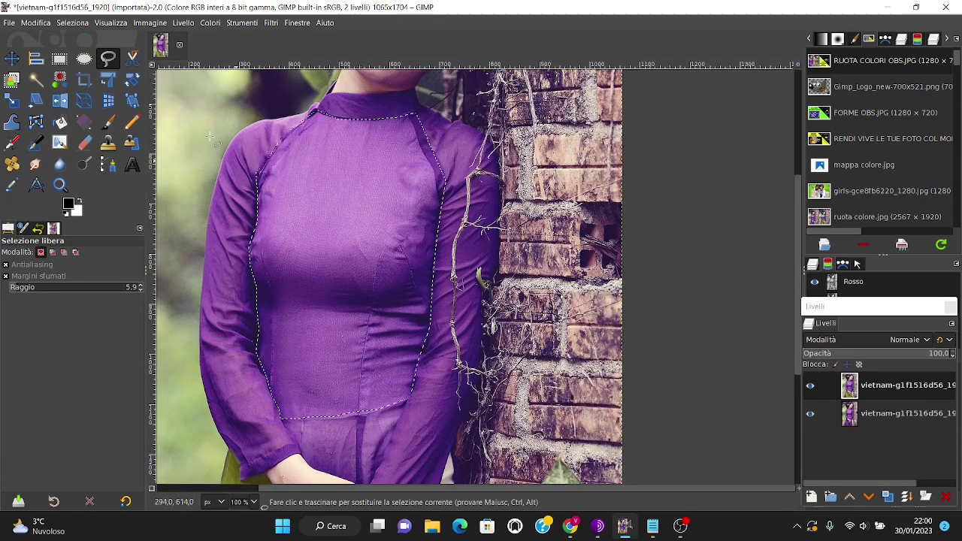
{"action": "scroll", "coordinate": [365, 236], "scroll_direction": "up", "scroll_amount": 4}
{"action": "left_click", "coordinate": [214, 23]}
{"action": "mouse_move", "coordinate": [233, 288]}
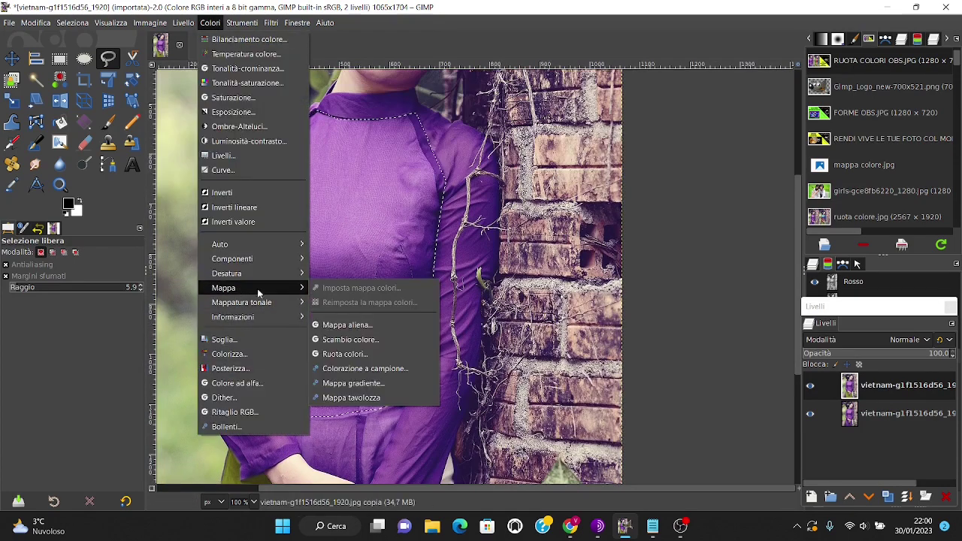
Rotate the bodice hues 232.18–322.18 to 340.35–26.28, turning it rust red
{"action": "left_click", "coordinate": [361, 357]}
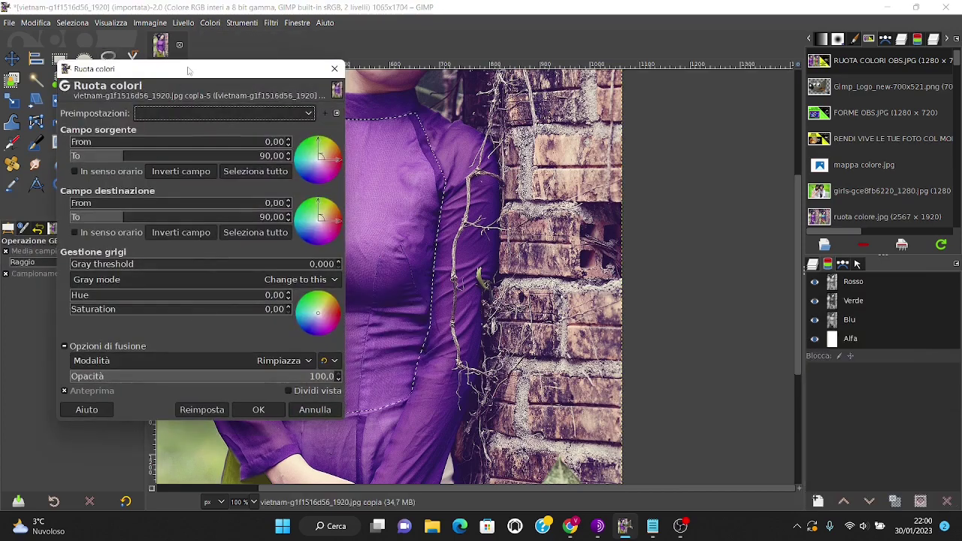
{"action": "left_click_drag", "start_coordinate": [188, 71], "coordinate": [639, 55]}
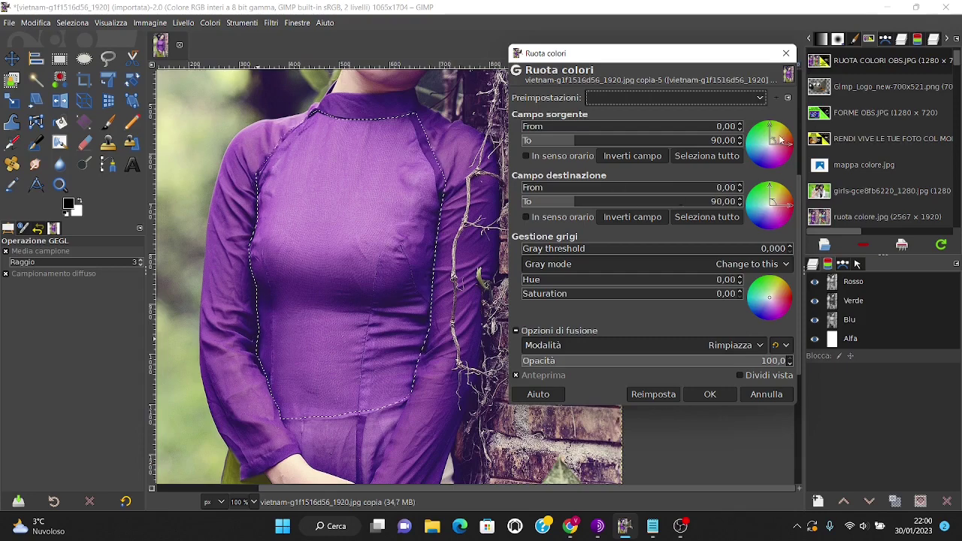
{"action": "mouse_move", "coordinate": [780, 139]}
{"action": "left_mouse_down"}
{"action": "mouse_move", "coordinate": [775, 172]}
{"action": "mouse_move", "coordinate": [791, 210]}
{"action": "left_mouse_up"}
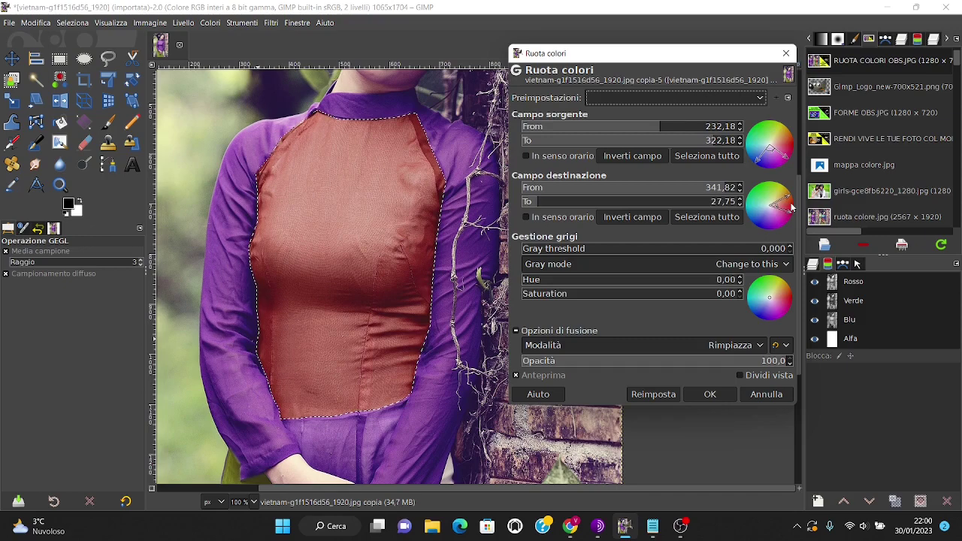
{"action": "left_click", "coordinate": [710, 394]}
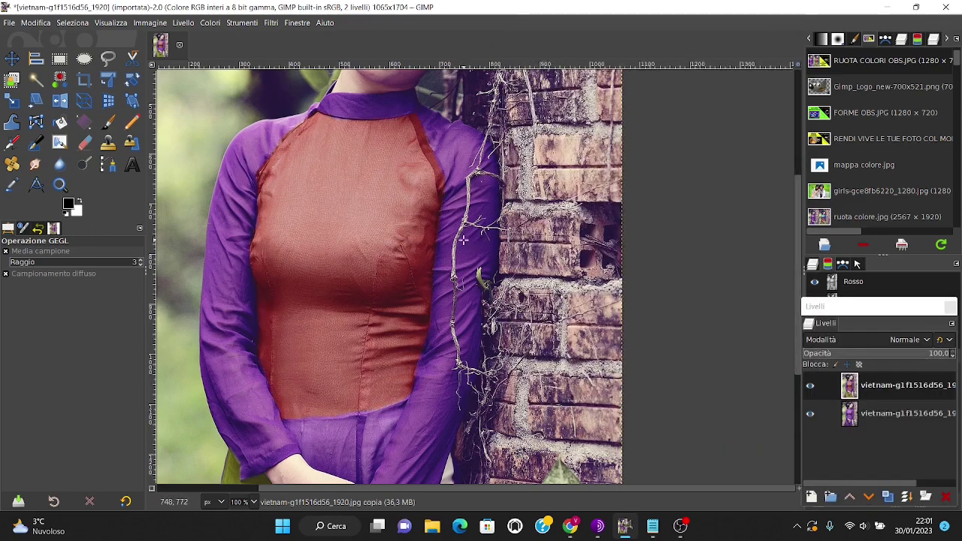
Clear the selection, switch to Free Select at 200%, and start tracing the left sleeve
{"action": "key", "text": "shift+ctrl+a"}
{"action": "left_click", "coordinate": [108, 60]}
{"action": "key", "text": "2"}
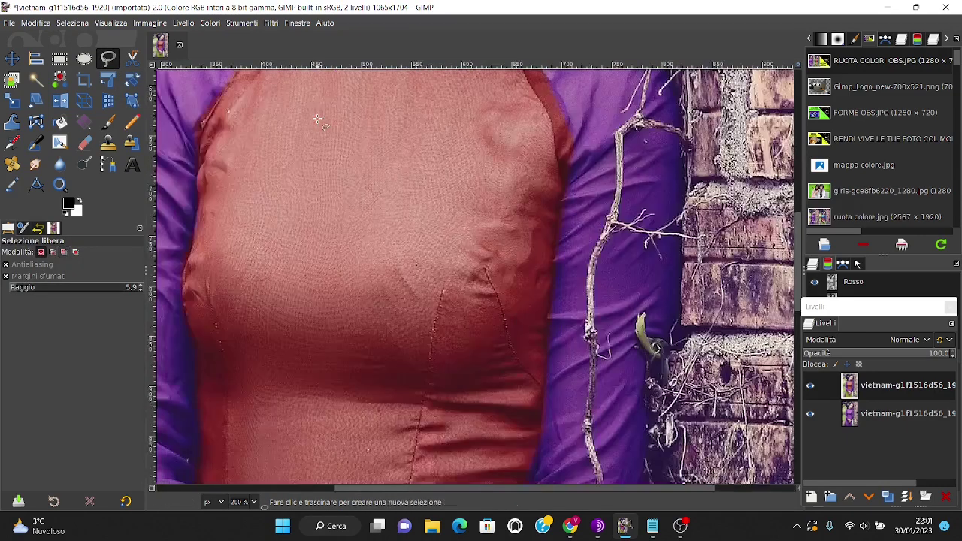
{"action": "scroll", "coordinate": [320, 314], "scroll_direction": "up", "scroll_amount": 5}
{"action": "mouse_move", "coordinate": [319, 314]}
{"action": "left_mouse_down"}
{"action": "mouse_move", "coordinate": [212, 327]}
{"action": "mouse_move", "coordinate": [211, 296]}
{"action": "mouse_move", "coordinate": [193, 352]}
{"action": "mouse_move", "coordinate": [226, 235]}
{"action": "mouse_move", "coordinate": [215, 320]}
{"action": "mouse_move", "coordinate": [227, 387]}
{"action": "mouse_move", "coordinate": [229, 304]}
{"action": "mouse_move", "coordinate": [241, 440]}
{"action": "left_mouse_up"}
{"action": "scroll", "coordinate": [212, 328], "scroll_direction": "down", "scroll_amount": 3}
{"action": "scroll", "coordinate": [190, 361], "scroll_direction": "down", "scroll_amount": 5}
{"action": "scroll", "coordinate": [227, 387], "scroll_direction": "down", "scroll_amount": 5}
{"action": "scroll", "coordinate": [240, 439], "scroll_direction": "down", "scroll_amount": 5}
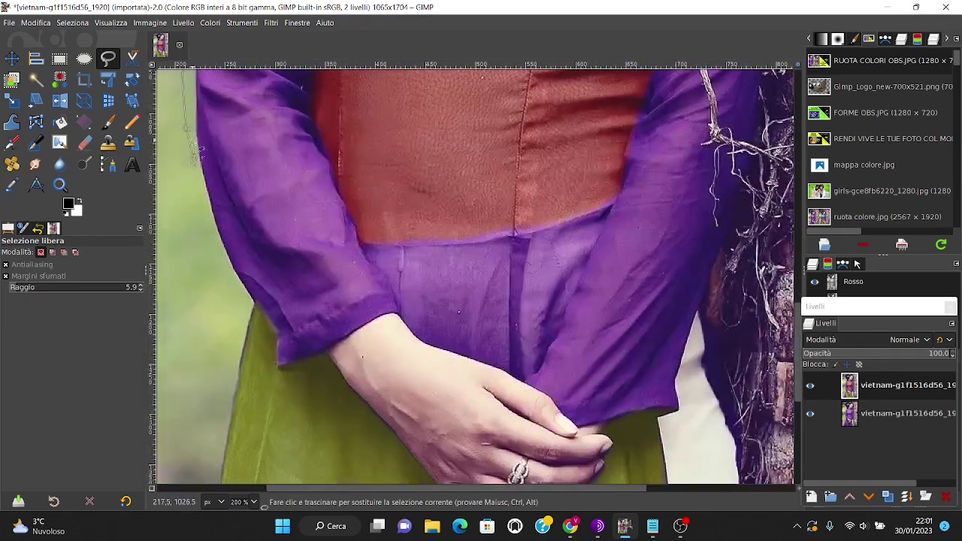
{"action": "mouse_move", "coordinate": [195, 151]}
{"action": "left_mouse_down"}
{"action": "mouse_move", "coordinate": [239, 297]}
{"action": "mouse_move", "coordinate": [278, 364]}
{"action": "mouse_move", "coordinate": [293, 380]}
{"action": "mouse_move", "coordinate": [334, 347]}
{"action": "left_mouse_up"}
Outline the cuff and trace up the sleeve–bodice seam to the neckline
{"action": "left_click", "coordinate": [360, 342]}
{"action": "left_click", "coordinate": [376, 332]}
{"action": "left_click", "coordinate": [399, 320]}
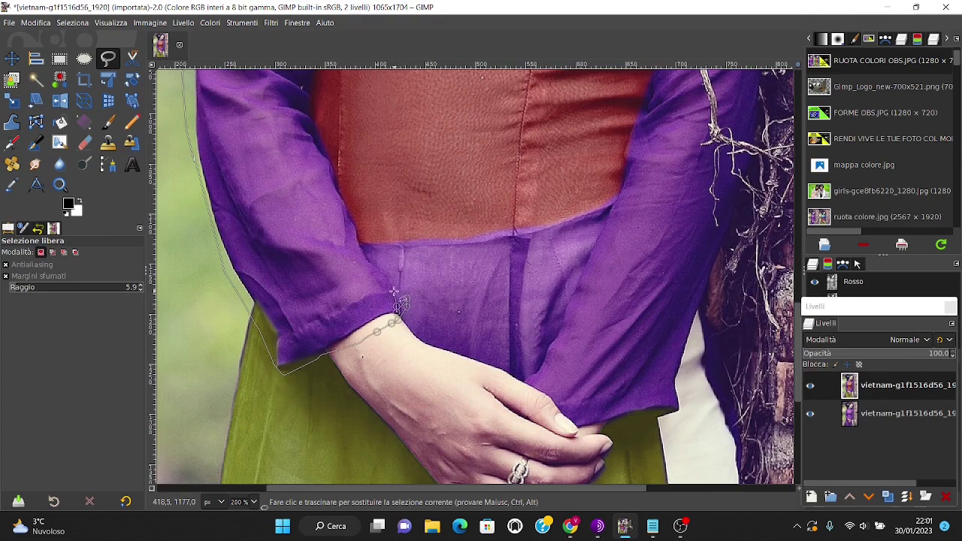
{"action": "left_click", "coordinate": [367, 253]}
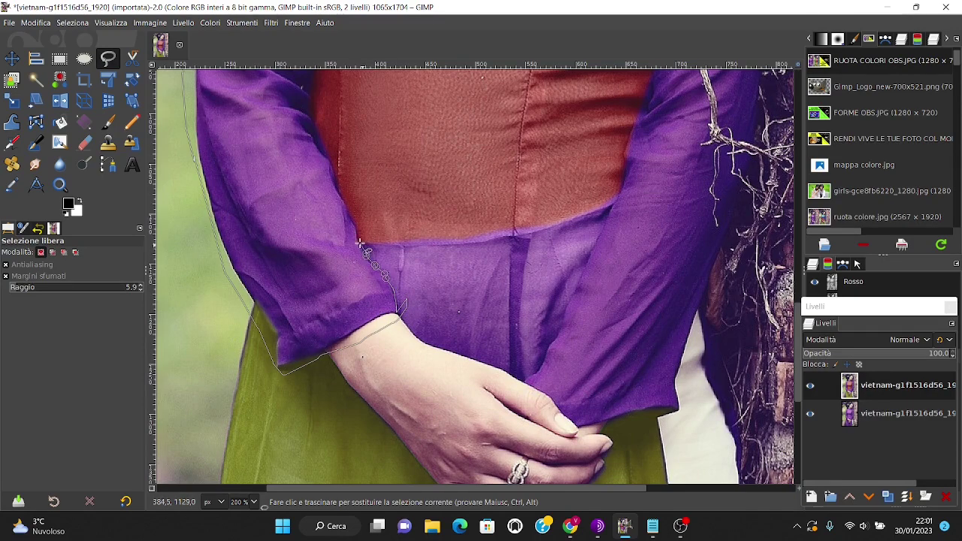
{"action": "scroll", "coordinate": [328, 148], "scroll_direction": "up", "scroll_amount": 5}
{"action": "left_click", "coordinate": [369, 346]}
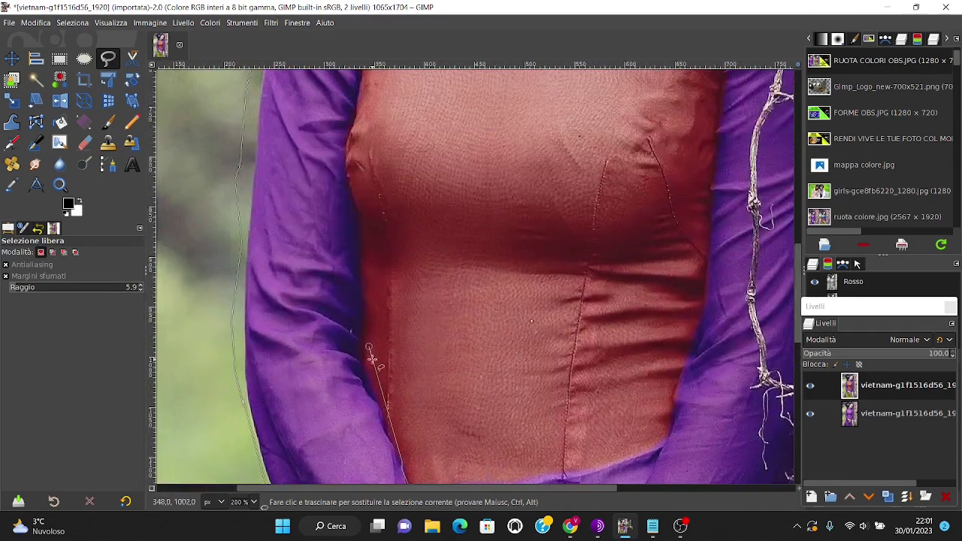
{"action": "left_click", "coordinate": [376, 239]}
{"action": "left_click", "coordinate": [364, 175]}
{"action": "scroll", "coordinate": [368, 187], "scroll_direction": "up", "scroll_amount": 5}
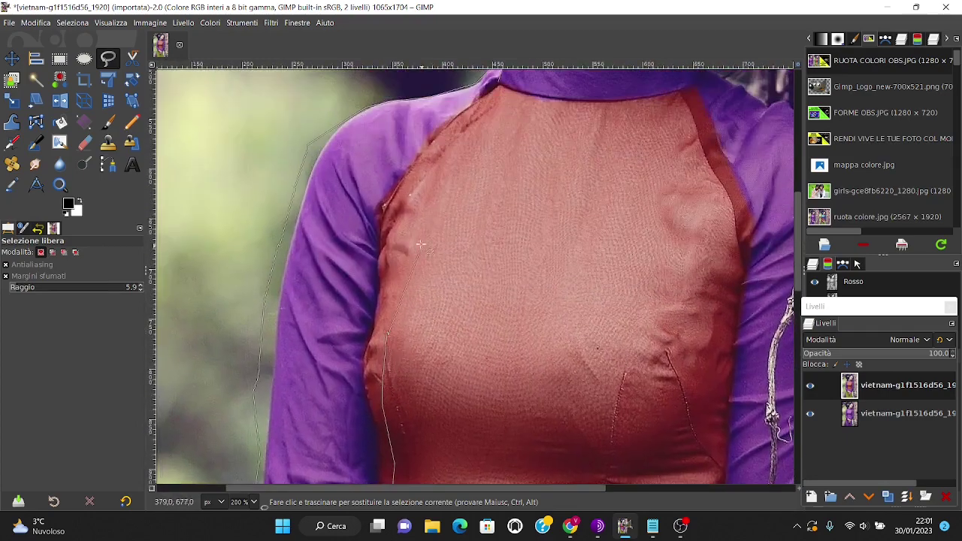
{"action": "left_click", "coordinate": [496, 81]}
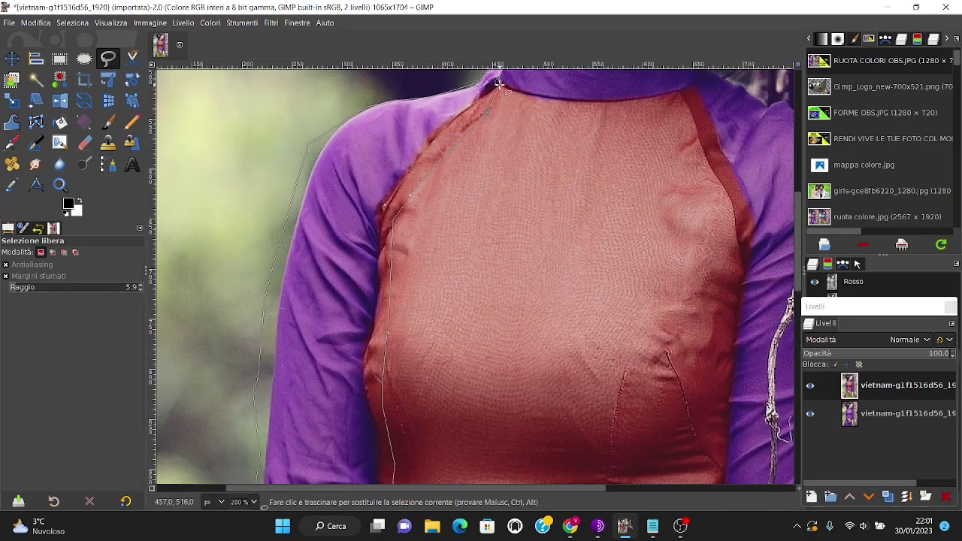
{"action": "scroll", "coordinate": [396, 137], "scroll_direction": "down", "scroll_amount": 4}
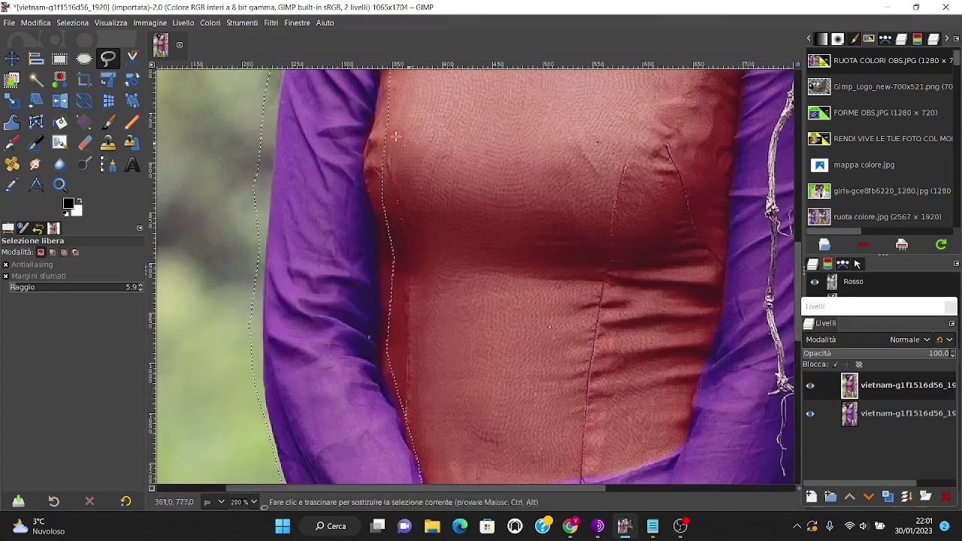
{"action": "scroll", "coordinate": [395, 137], "scroll_direction": "down", "scroll_amount": 3, "text": "ctrl"}
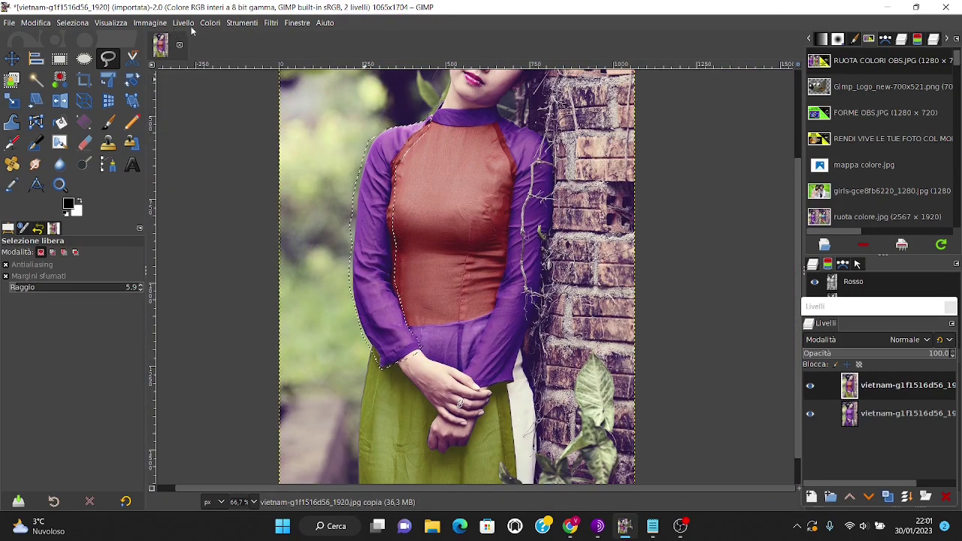
{"action": "left_click", "coordinate": [208, 24]}
{"action": "mouse_move", "coordinate": [223, 287]}
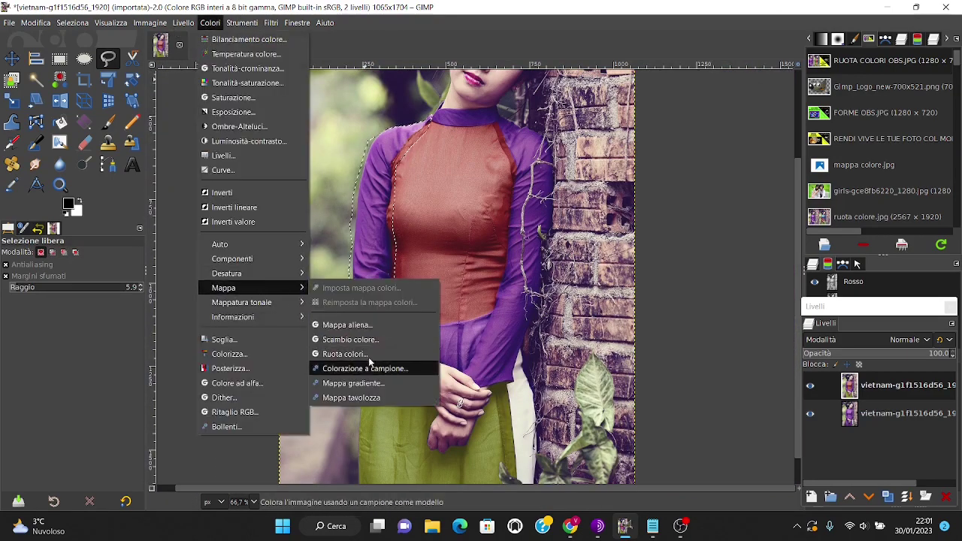
Rotate the left sleeve's hues 230.91–314.03 to 81.41–132.75, turning it bright green
{"action": "left_click", "coordinate": [344, 354]}
{"action": "mouse_move", "coordinate": [774, 137]}
{"action": "left_mouse_down"}
{"action": "mouse_move", "coordinate": [793, 147]}
{"action": "mouse_move", "coordinate": [749, 164]}
{"action": "left_mouse_up"}
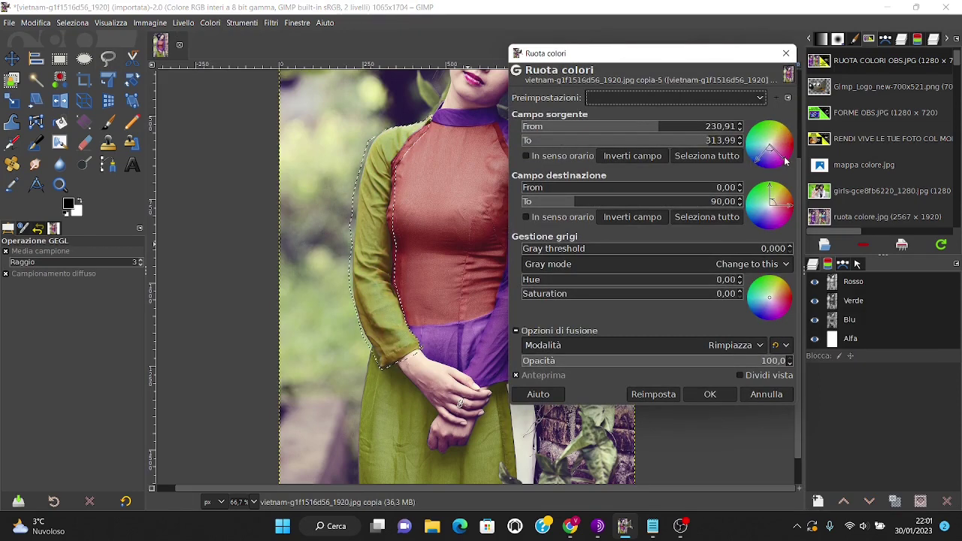
{"action": "left_click_drag", "start_coordinate": [785, 162], "coordinate": [786, 163]}
{"action": "left_click_drag", "start_coordinate": [783, 208], "coordinate": [767, 195]}
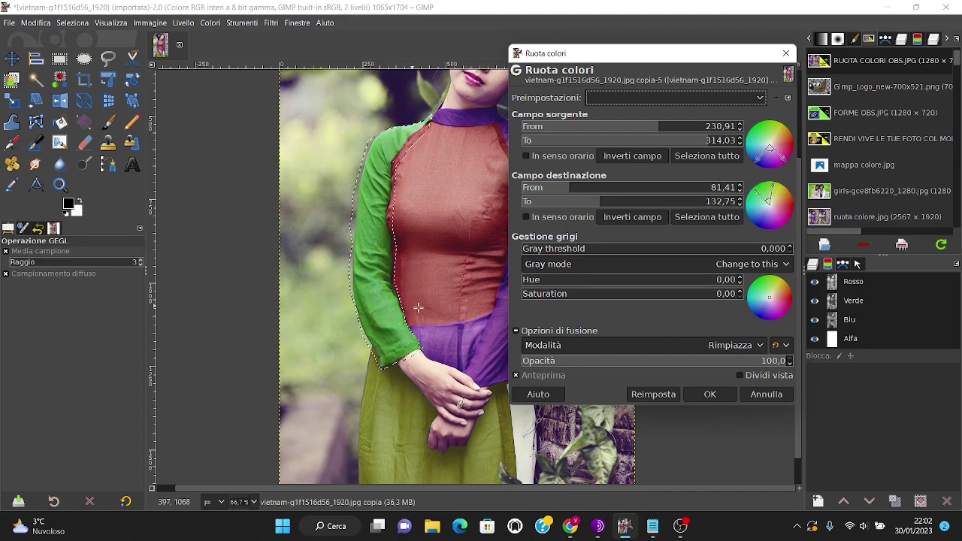
{"action": "left_click", "coordinate": [710, 394]}
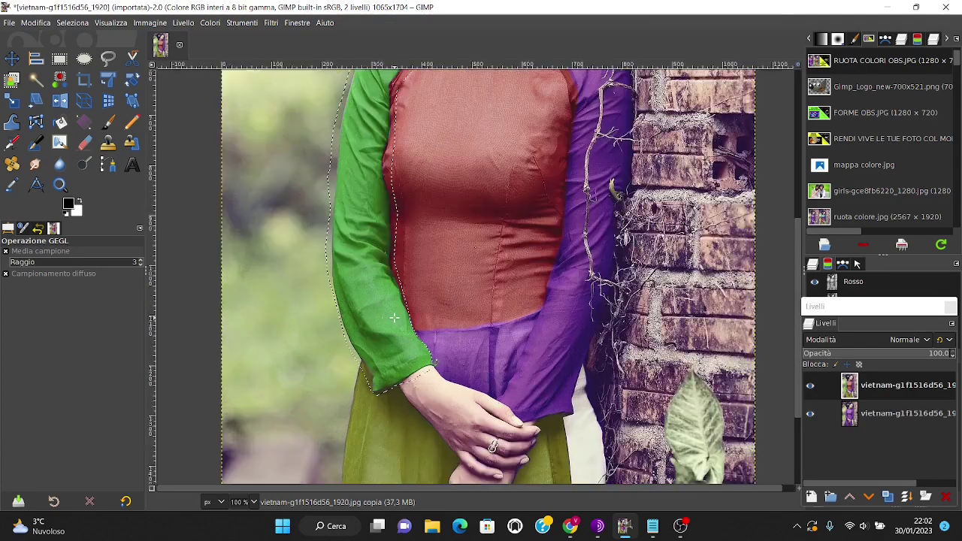
Clear the sleeve selection and zoom in on the green cuff area
{"action": "scroll", "coordinate": [403, 321], "scroll_direction": "up", "scroll_amount": 1}
{"action": "scroll", "coordinate": [395, 240], "scroll_direction": "up", "scroll_amount": 1}
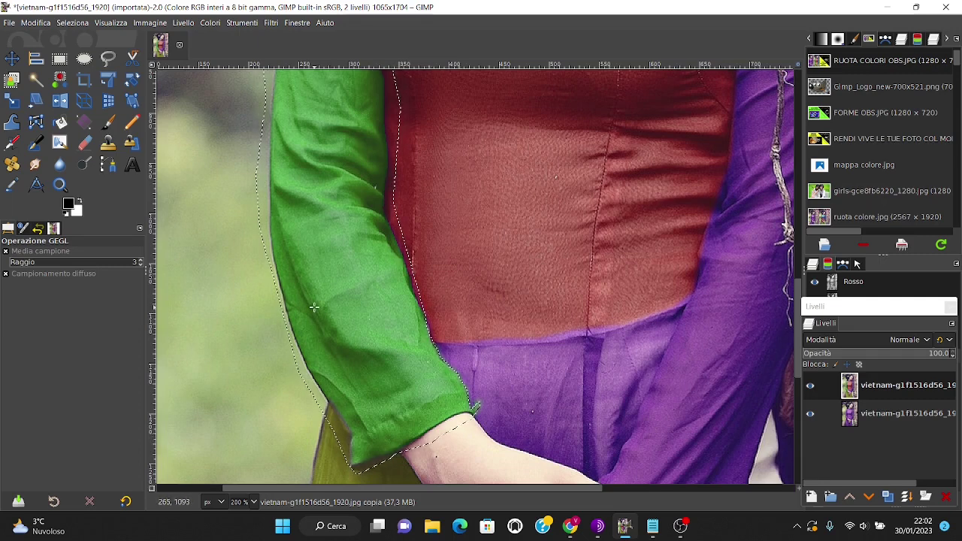
{"action": "key", "text": "ctrl+shift+a"}
{"action": "scroll", "coordinate": [469, 306], "scroll_direction": "up", "scroll_amount": 2}
{"action": "scroll", "coordinate": [469, 275], "scroll_direction": "up", "scroll_amount": 3}
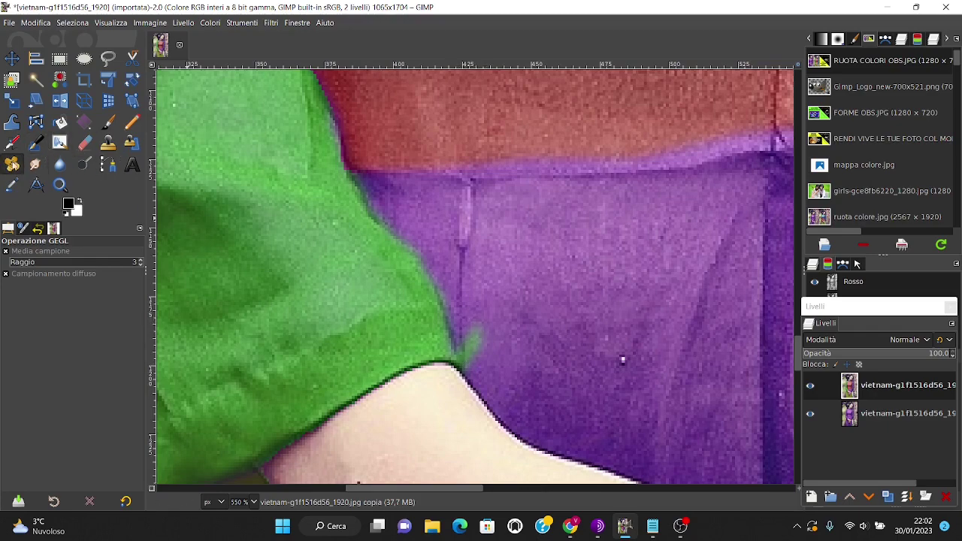
Heal the green spot on the purple sash using nearby clean purple fabric
{"action": "left_click", "coordinate": [12, 164]}
{"action": "scroll", "coordinate": [471, 340], "scroll_direction": "up", "scroll_amount": 3}
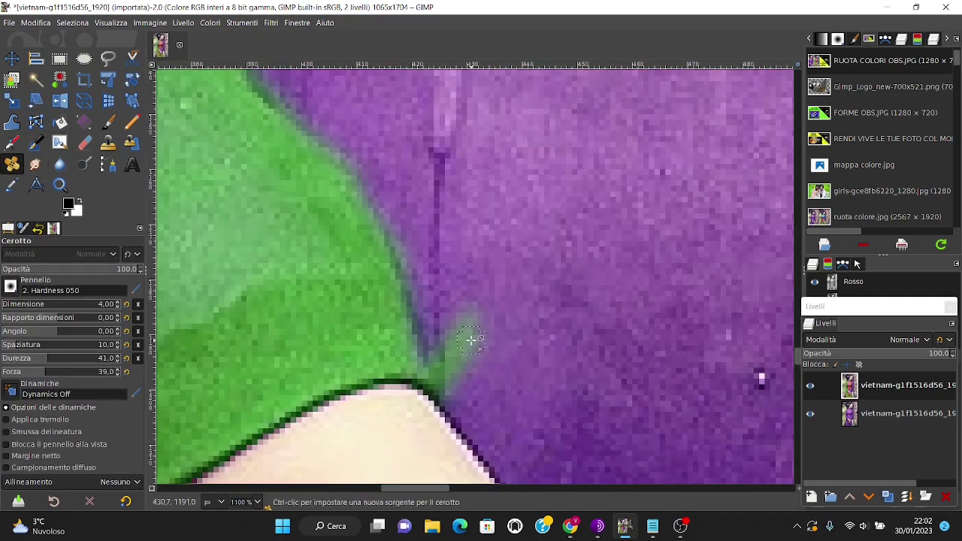
{"action": "left_click", "coordinate": [471, 340]}
{"action": "left_click", "coordinate": [485, 395], "text": "ctrl"}
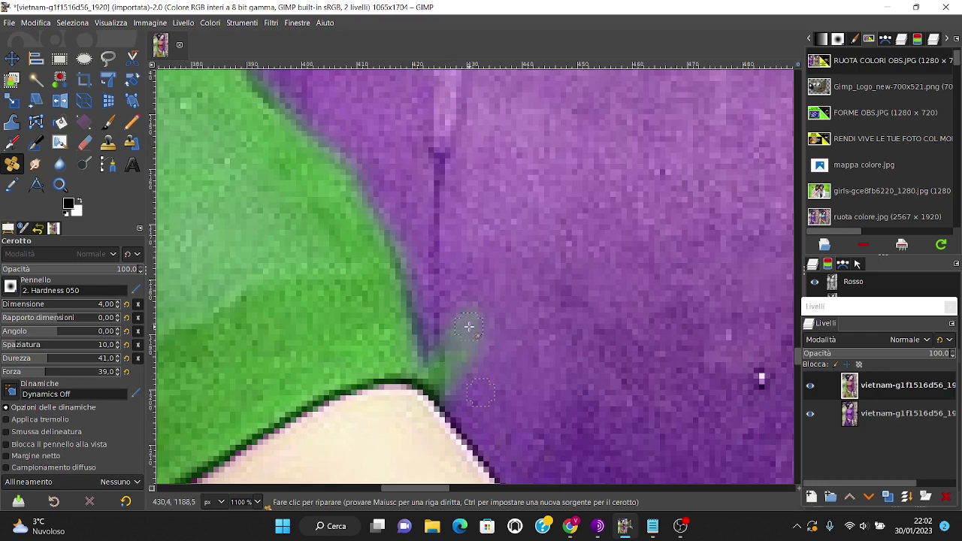
{"action": "left_click", "coordinate": [503, 354], "text": "ctrl"}
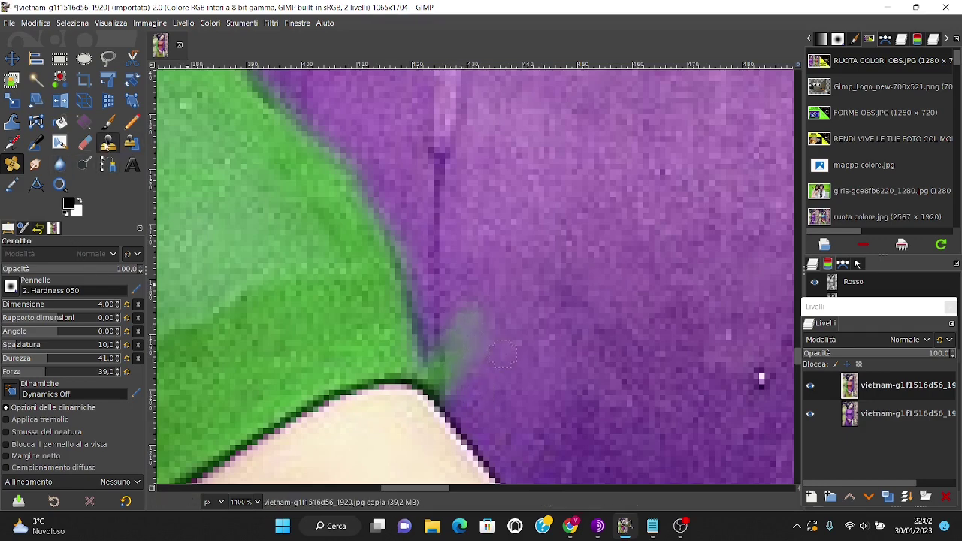
Clone clean purple fabric over the green smear beside the cuff
{"action": "left_click", "coordinate": [107, 143]}
{"action": "left_click", "coordinate": [503, 321], "text": "ctrl"}
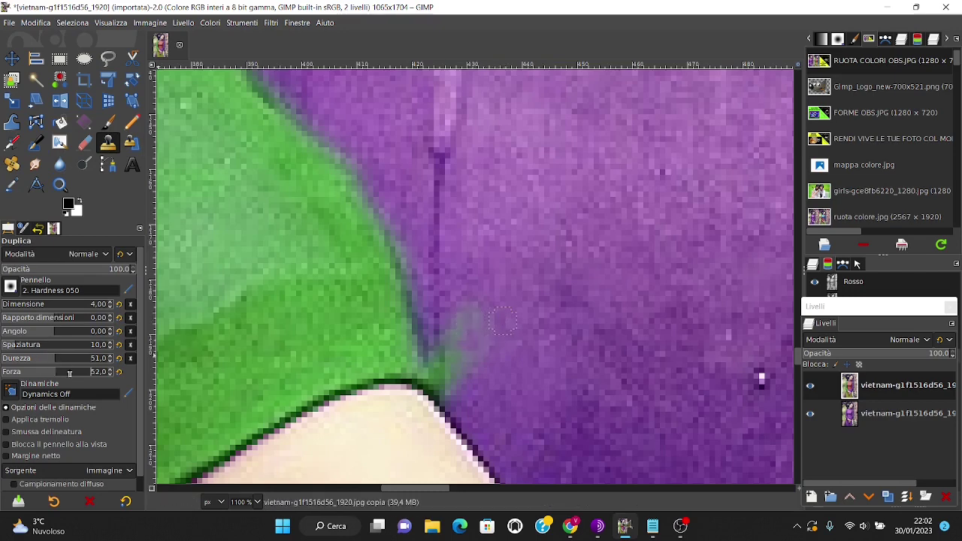
{"action": "mouse_move", "coordinate": [462, 348]}
{"action": "left_mouse_down"}
{"action": "mouse_move", "coordinate": [456, 376]}
{"action": "mouse_move", "coordinate": [464, 319]}
{"action": "mouse_move", "coordinate": [486, 348]}
{"action": "mouse_move", "coordinate": [451, 386]}
{"action": "mouse_move", "coordinate": [443, 379]}
{"action": "left_mouse_up"}
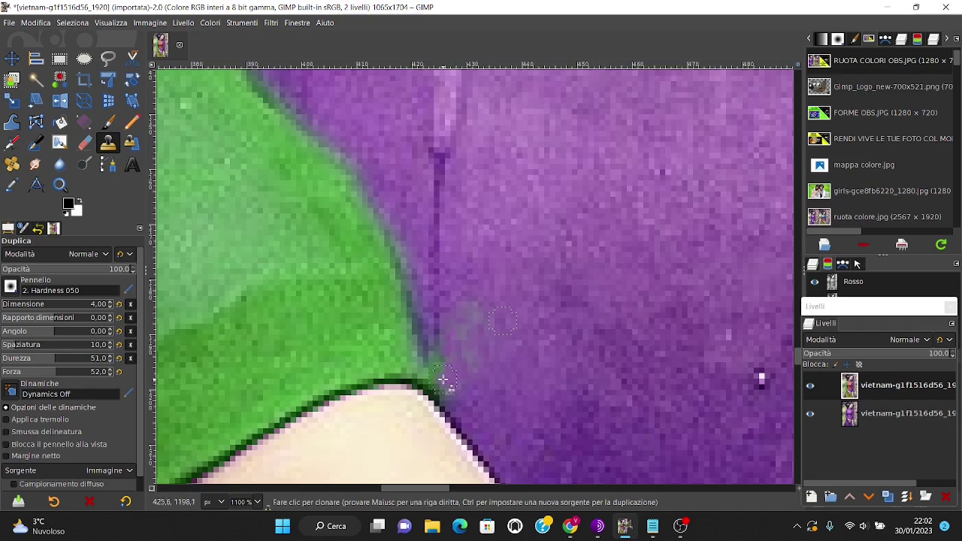
{"action": "scroll", "coordinate": [451, 365], "scroll_direction": "down", "scroll_amount": 3}
{"action": "scroll", "coordinate": [481, 285], "scroll_direction": "down", "scroll_amount": 2}
Trace a closed freehand outline around the right purple sleeve beside the brick wall
{"action": "scroll", "coordinate": [541, 232], "scroll_direction": "down", "scroll_amount": 1}
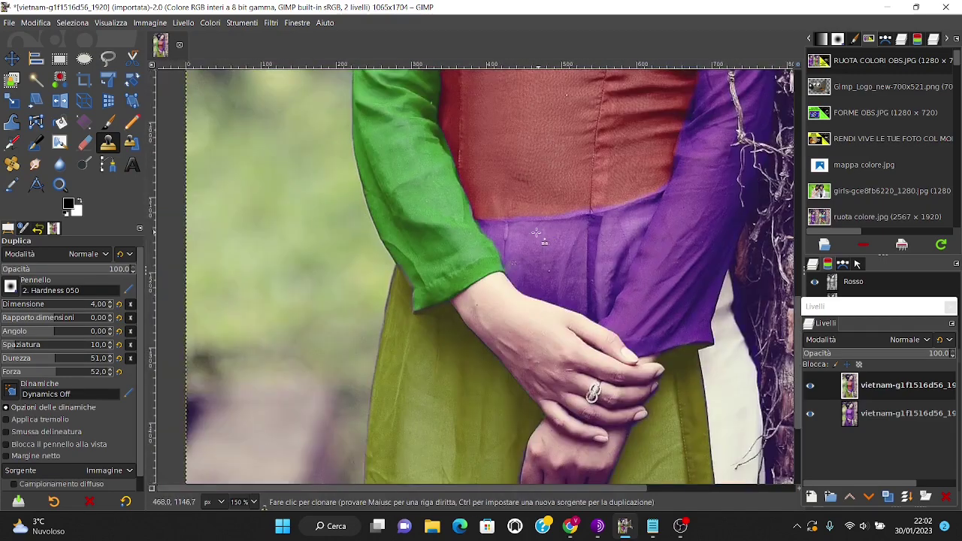
{"action": "scroll", "coordinate": [609, 195], "scroll_direction": "down", "scroll_amount": 1}
{"action": "scroll", "coordinate": [609, 196], "scroll_direction": "down", "scroll_amount": 1}
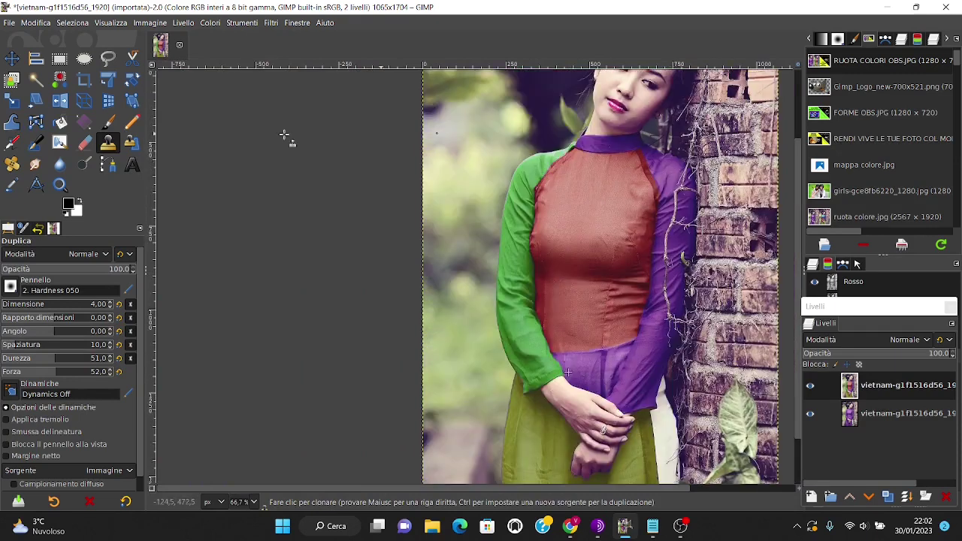
{"action": "left_click", "coordinate": [108, 59]}
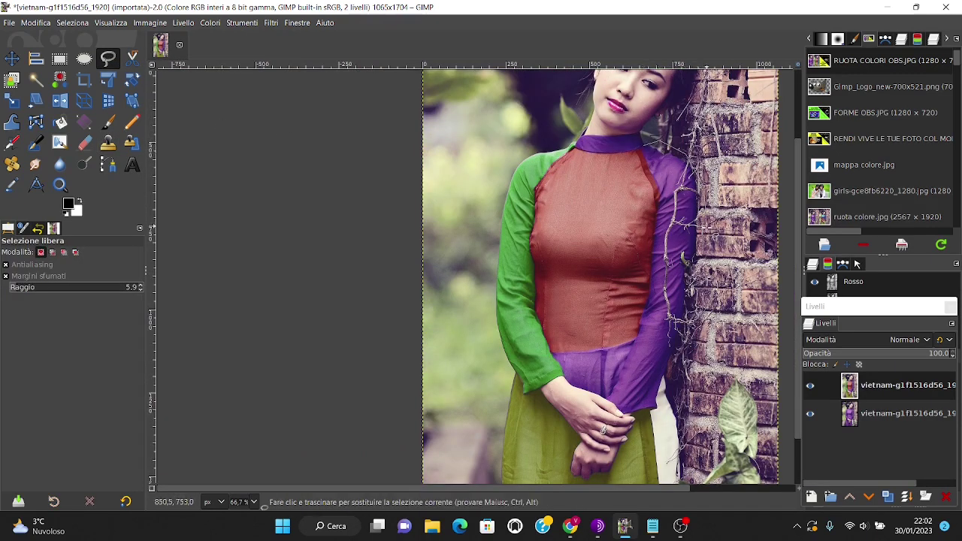
{"action": "mouse_move", "coordinate": [709, 226]}
{"action": "left_mouse_down"}
{"action": "mouse_move", "coordinate": [654, 415]}
{"action": "mouse_move", "coordinate": [626, 416]}
{"action": "mouse_move", "coordinate": [636, 150]}
{"action": "left_mouse_up"}
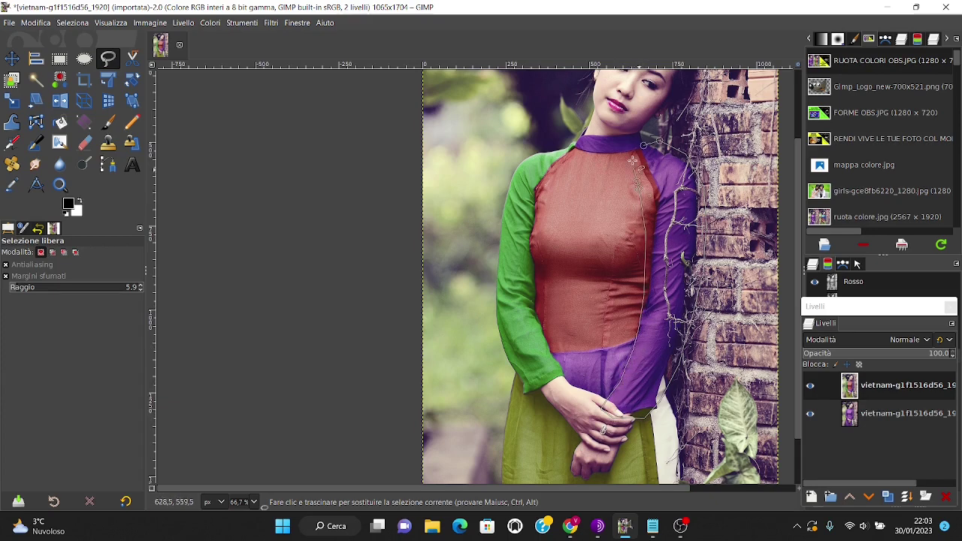
{"action": "double_click", "coordinate": [636, 151]}
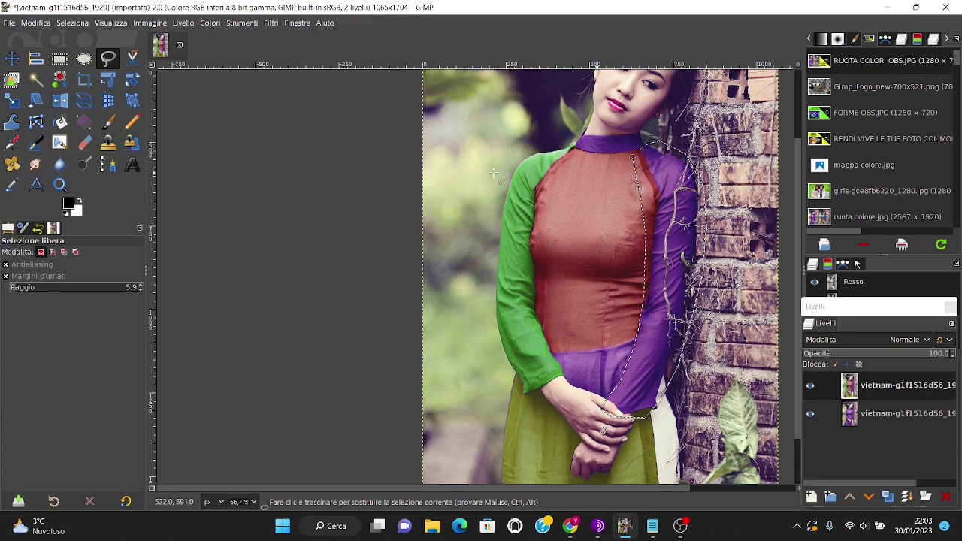
In Rotate Colors, set the source hue range over the sleeve's purple, about 255.17–310.94
{"action": "left_click", "coordinate": [209, 23]}
{"action": "mouse_move", "coordinate": [223, 288]}
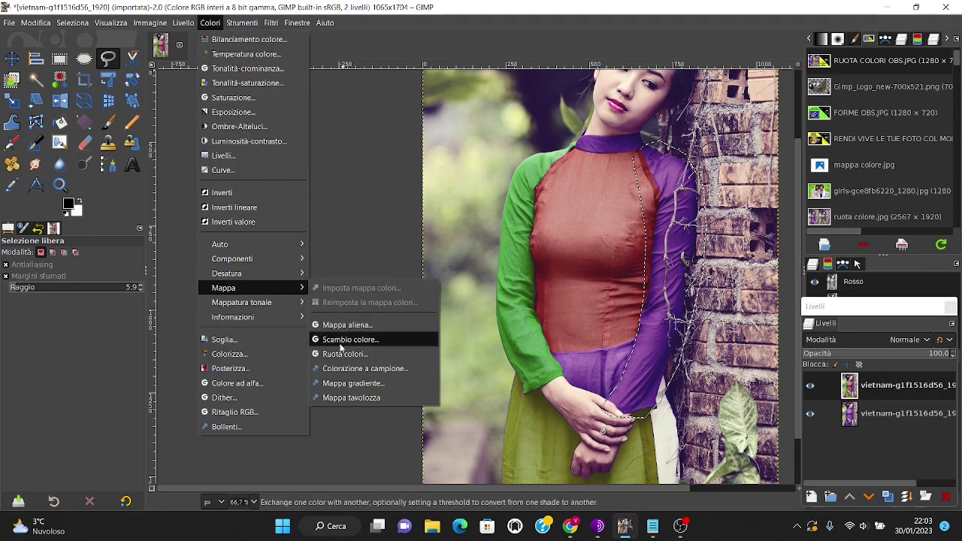
{"action": "left_click", "coordinate": [345, 354]}
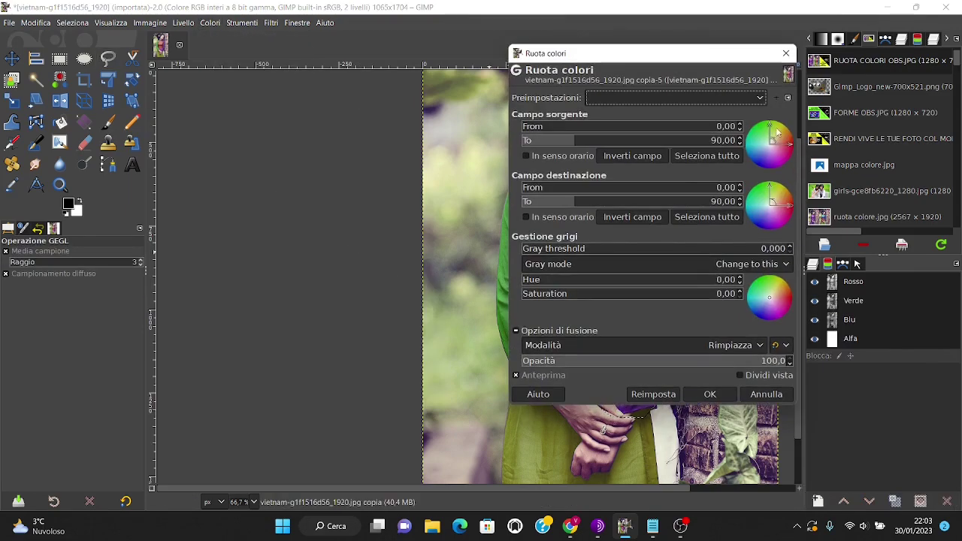
{"action": "mouse_move", "coordinate": [777, 132]}
{"action": "left_mouse_down"}
{"action": "mouse_move", "coordinate": [788, 140]}
{"action": "mouse_move", "coordinate": [776, 159]}
{"action": "left_mouse_up"}
{"action": "mouse_move", "coordinate": [706, 58]}
{"action": "left_mouse_down"}
{"action": "mouse_move", "coordinate": [314, 96]}
{"action": "mouse_move", "coordinate": [352, 72]}
{"action": "left_mouse_up"}
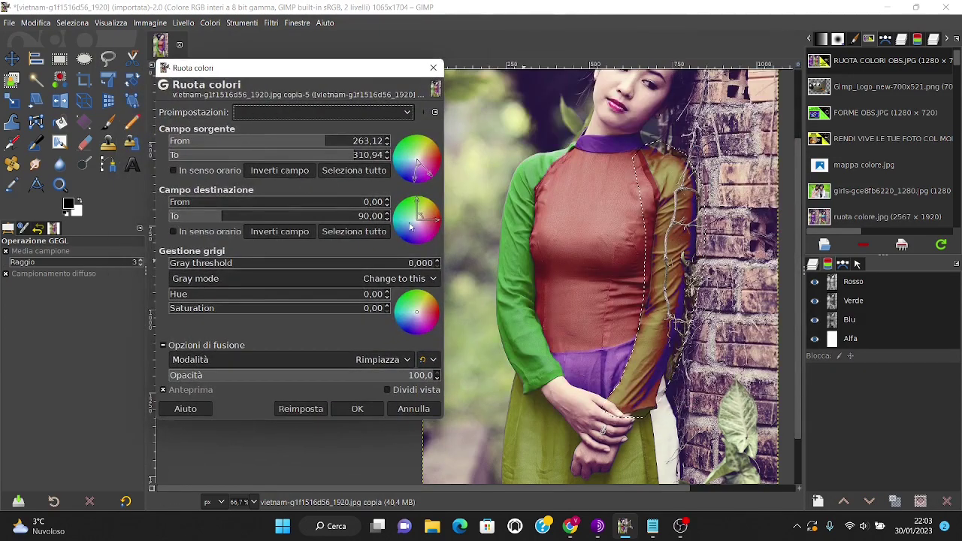
{"action": "scroll", "coordinate": [686, 353], "scroll_direction": "up", "scroll_amount": 1}
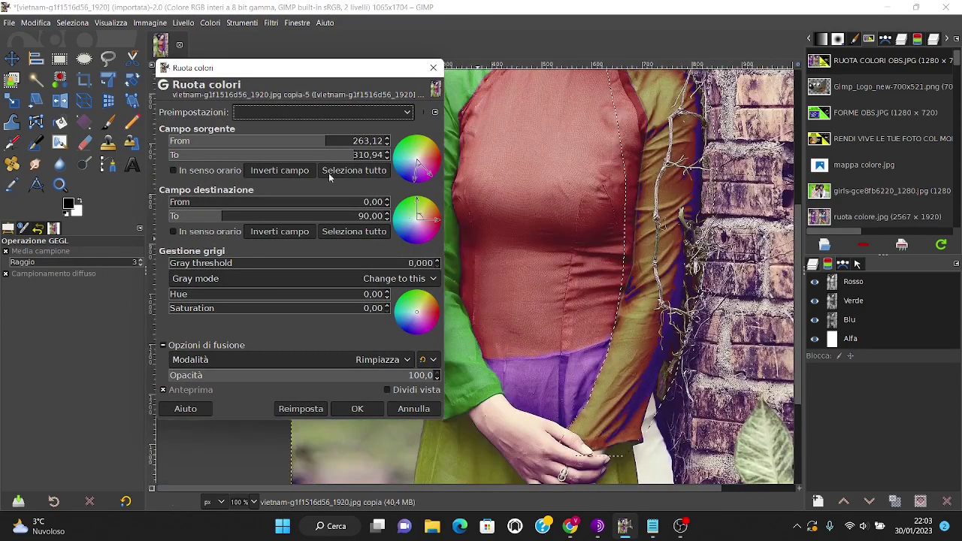
{"action": "left_click_drag", "start_coordinate": [415, 182], "coordinate": [412, 182]}
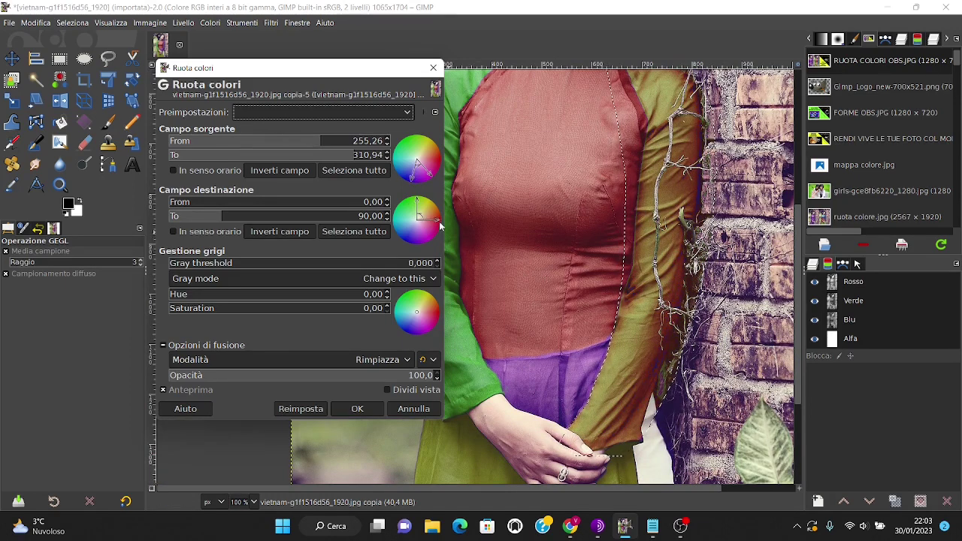
Set the destination range to teal, 156.80–203.96, and apply the recolouring
{"action": "left_click_drag", "start_coordinate": [429, 212], "coordinate": [403, 233]}
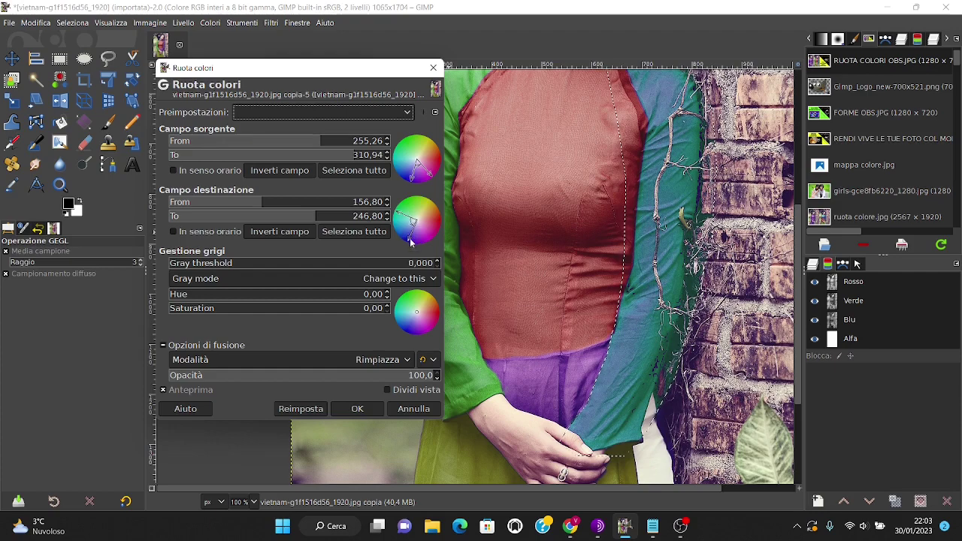
{"action": "left_click_drag", "start_coordinate": [414, 247], "coordinate": [400, 233]}
{"action": "scroll", "coordinate": [744, 368], "scroll_direction": "up", "scroll_amount": 1, "text": "ctrl"}
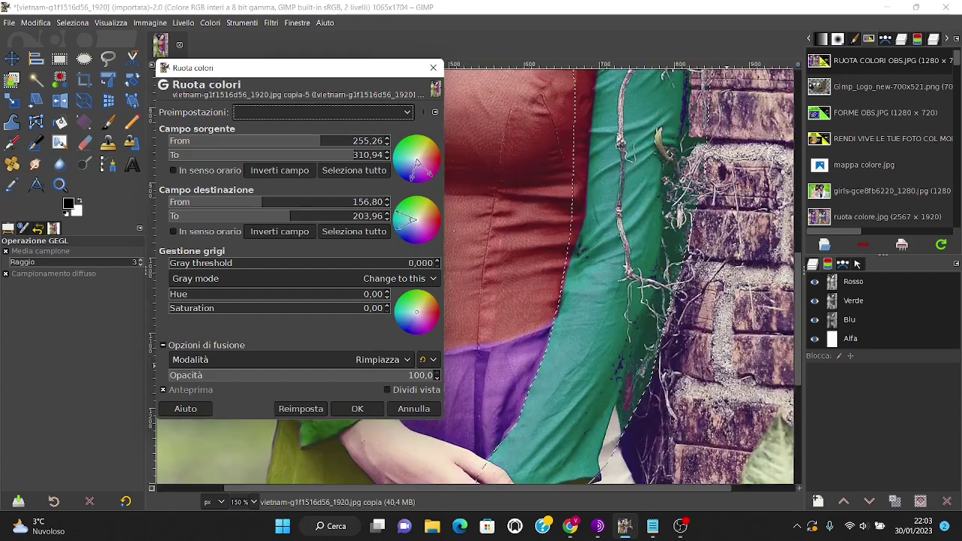
{"action": "scroll", "coordinate": [744, 368], "scroll_direction": "up", "scroll_amount": 2, "text": "ctrl"}
{"action": "scroll", "coordinate": [744, 368], "scroll_direction": "down", "scroll_amount": 2, "text": "ctrl"}
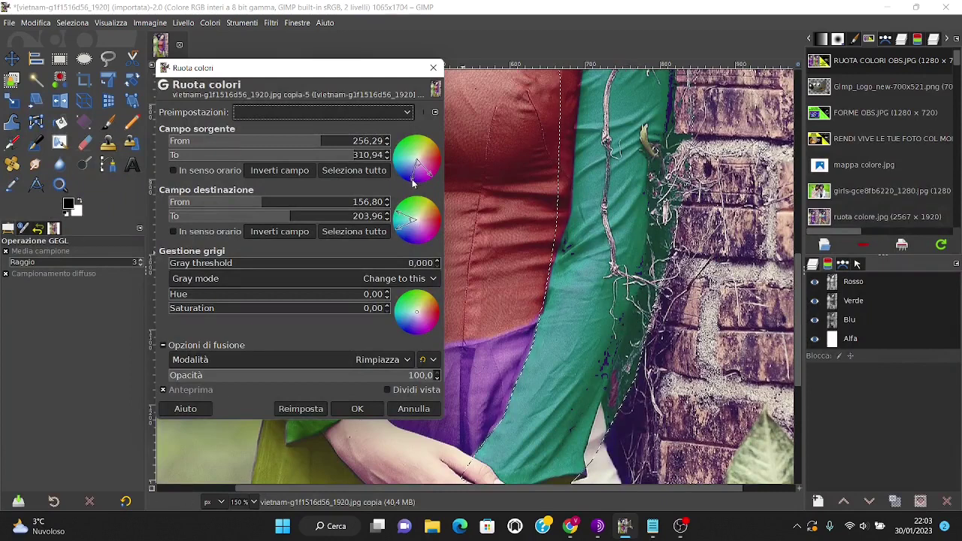
{"action": "left_click_drag", "start_coordinate": [412, 182], "coordinate": [412, 179]}
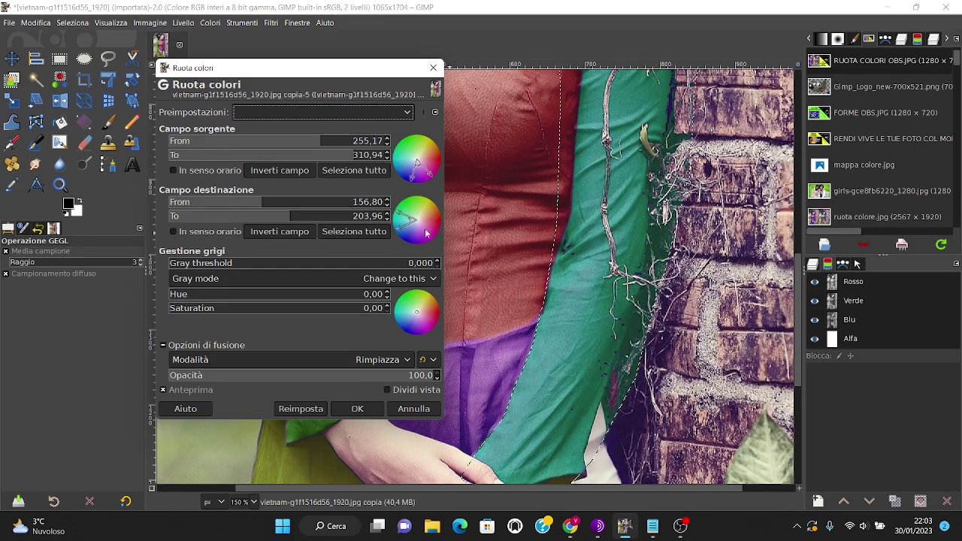
{"action": "left_click", "coordinate": [358, 409]}
Zoom in on the purple collar around the woman's neck
{"action": "scroll", "coordinate": [645, 214], "scroll_direction": "down", "scroll_amount": 2, "text": "ctrl"}
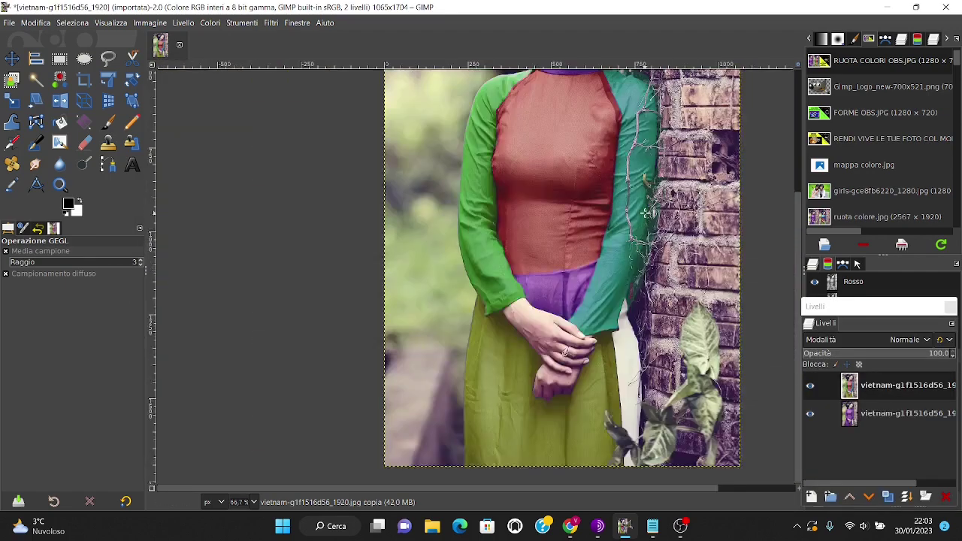
{"action": "scroll", "coordinate": [645, 213], "scroll_direction": "down", "scroll_amount": 1, "text": "ctrl"}
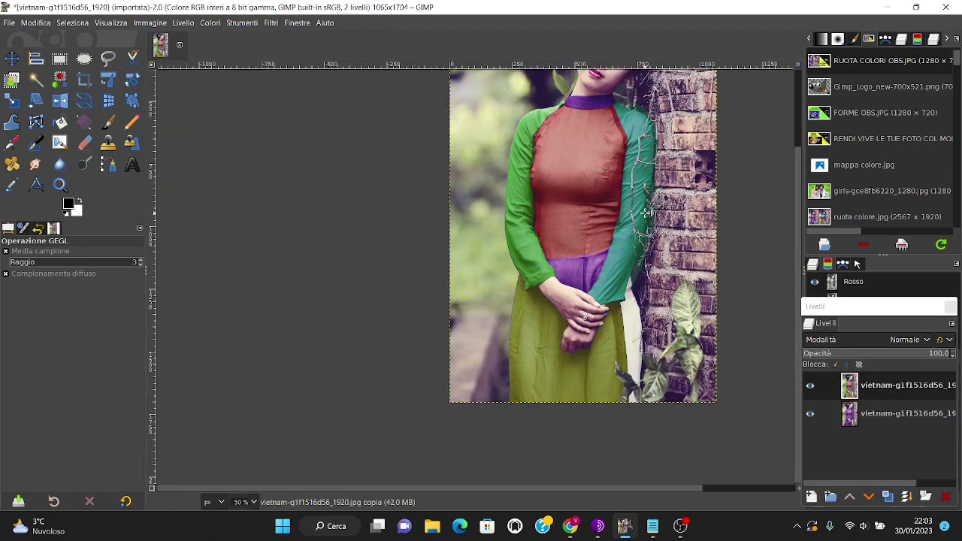
{"action": "scroll", "coordinate": [645, 214], "scroll_direction": "up", "scroll_amount": 2}
{"action": "scroll", "coordinate": [612, 202], "scroll_direction": "up", "scroll_amount": 2, "text": "ctrl"}
{"action": "scroll", "coordinate": [584, 176], "scroll_direction": "up", "scroll_amount": 1, "text": "ctrl"}
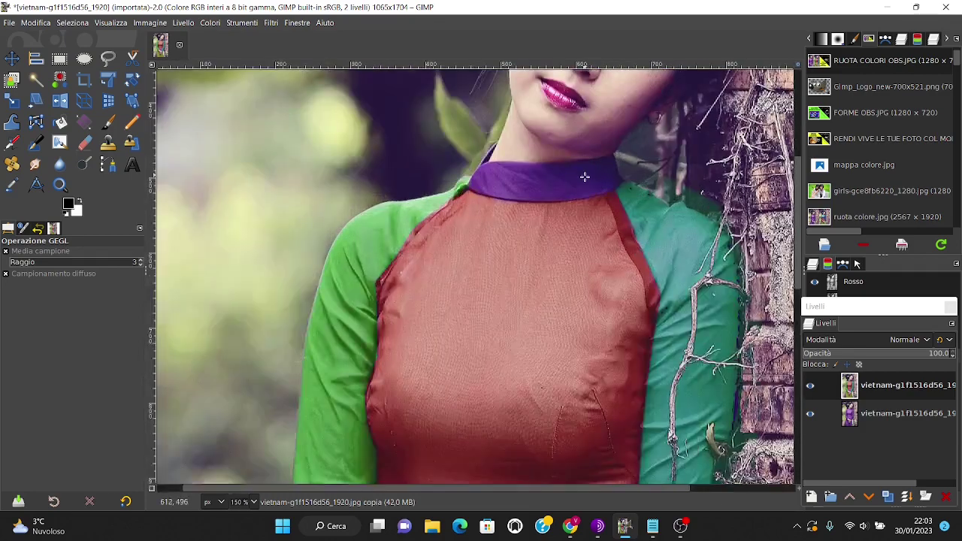
{"action": "scroll", "coordinate": [586, 210], "scroll_direction": "up", "scroll_amount": 1}
{"action": "scroll", "coordinate": [587, 255], "scroll_direction": "left", "scroll_amount": 1}
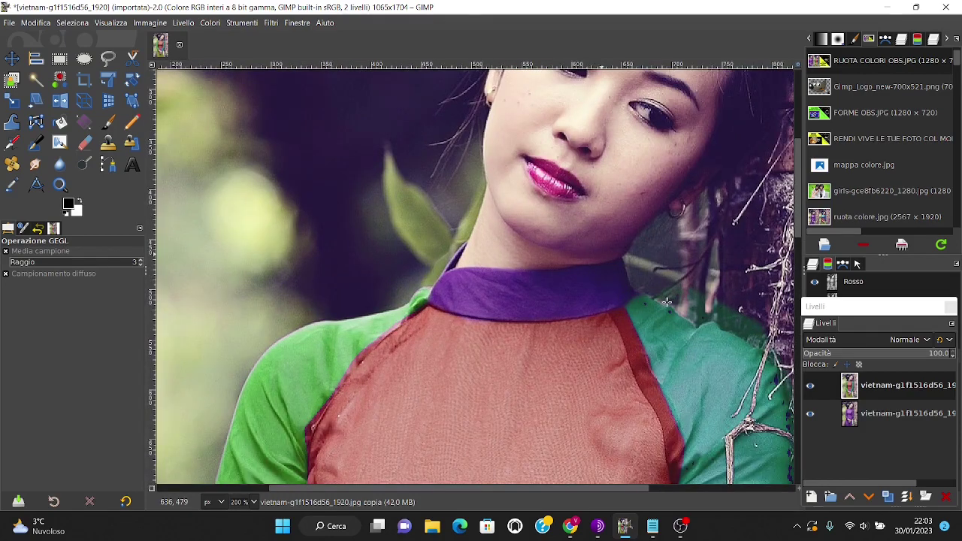
{"action": "scroll", "coordinate": [751, 342], "scroll_direction": "up", "scroll_amount": 1, "text": "ctrl"}
{"action": "scroll", "coordinate": [754, 338], "scroll_direction": "up", "scroll_amount": 1, "text": "ctrl"}
{"action": "scroll", "coordinate": [735, 327], "scroll_direction": "down", "scroll_amount": 1, "text": "ctrl"}
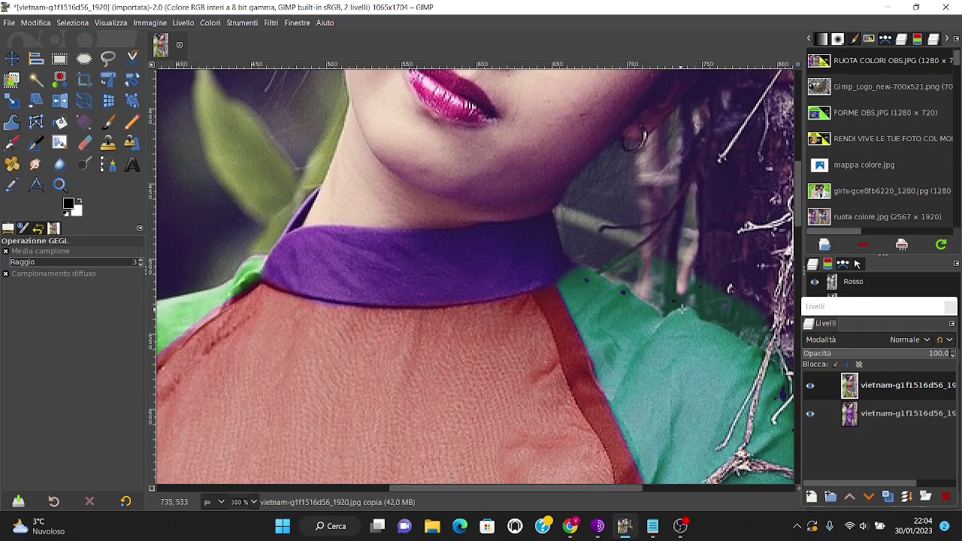
Trace a closed freehand selection around the purple collar
{"action": "left_click", "coordinate": [84, 58]}
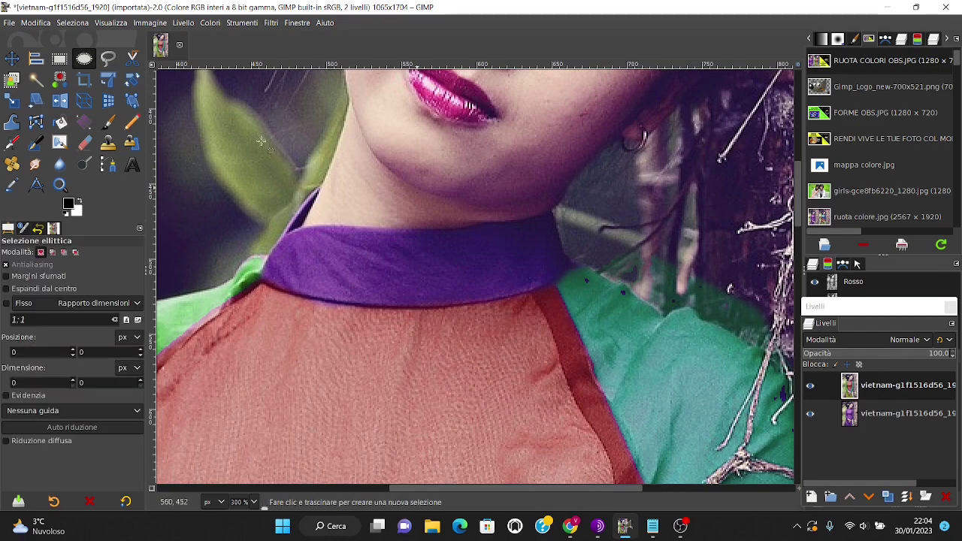
{"action": "left_click", "coordinate": [108, 58]}
{"action": "left_click", "coordinate": [551, 213]}
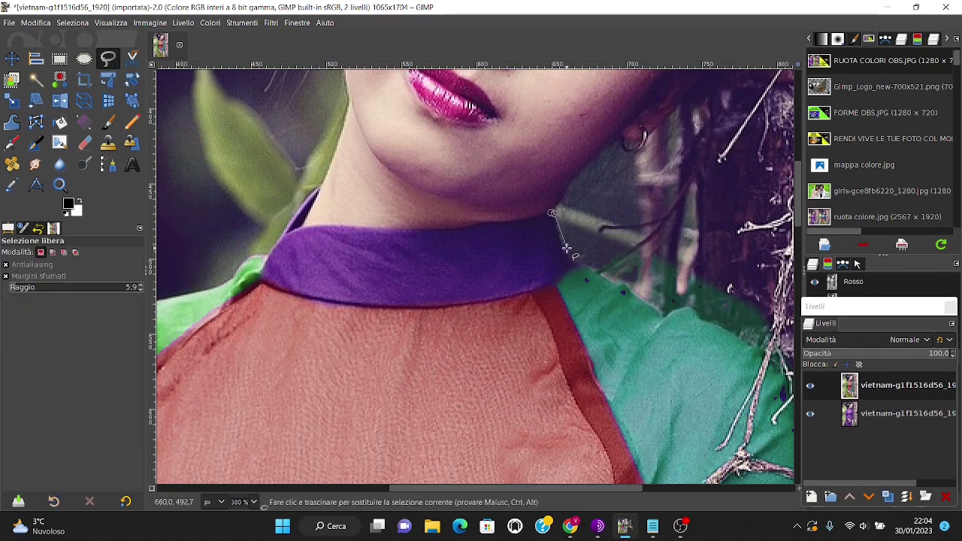
{"action": "mouse_move", "coordinate": [557, 278]}
{"action": "left_mouse_down"}
{"action": "mouse_move", "coordinate": [530, 295]}
{"action": "mouse_move", "coordinate": [410, 309]}
{"action": "mouse_move", "coordinate": [302, 296]}
{"action": "mouse_move", "coordinate": [256, 280]}
{"action": "mouse_move", "coordinate": [278, 233]}
{"action": "mouse_move", "coordinate": [316, 191]}
{"action": "mouse_move", "coordinate": [300, 227]}
{"action": "mouse_move", "coordinate": [453, 227]}
{"action": "mouse_move", "coordinate": [551, 213]}
{"action": "left_mouse_up"}
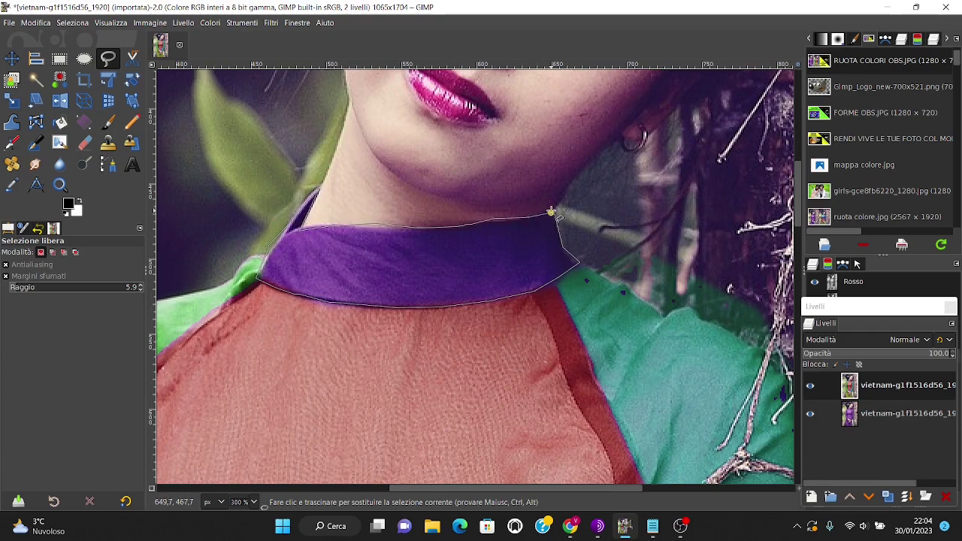
{"action": "key", "text": "Return"}
{"action": "left_click", "coordinate": [241, 22]}
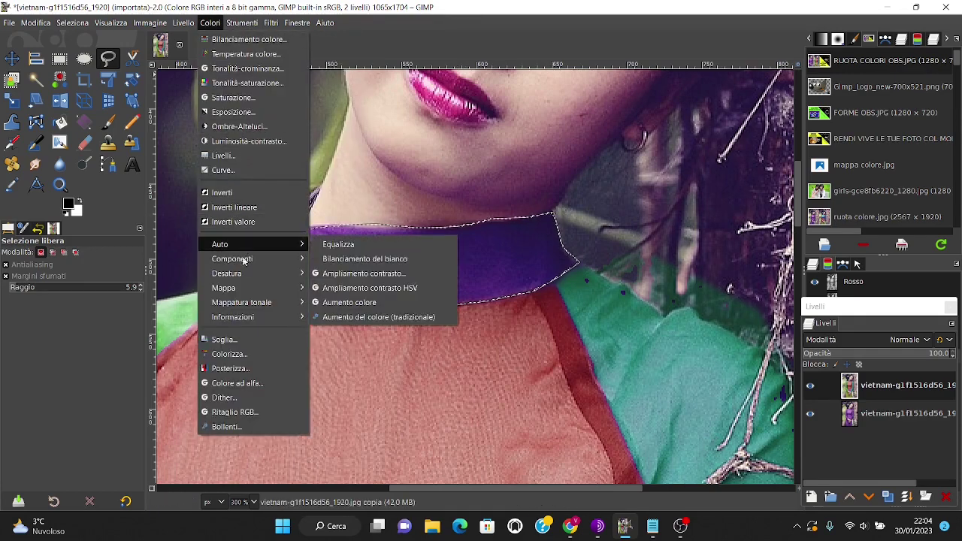
{"action": "mouse_move", "coordinate": [223, 288]}
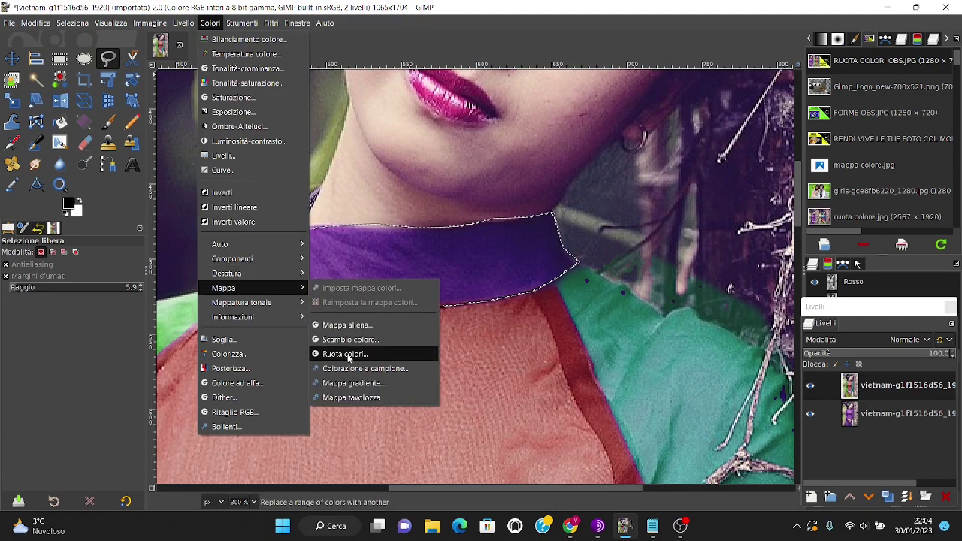
Rotate the collar's hues 216.18–306.18 to 219.56–262.87, turning it deep blue
{"action": "left_click", "coordinate": [345, 354]}
{"action": "left_click_drag", "start_coordinate": [427, 152], "coordinate": [419, 188]}
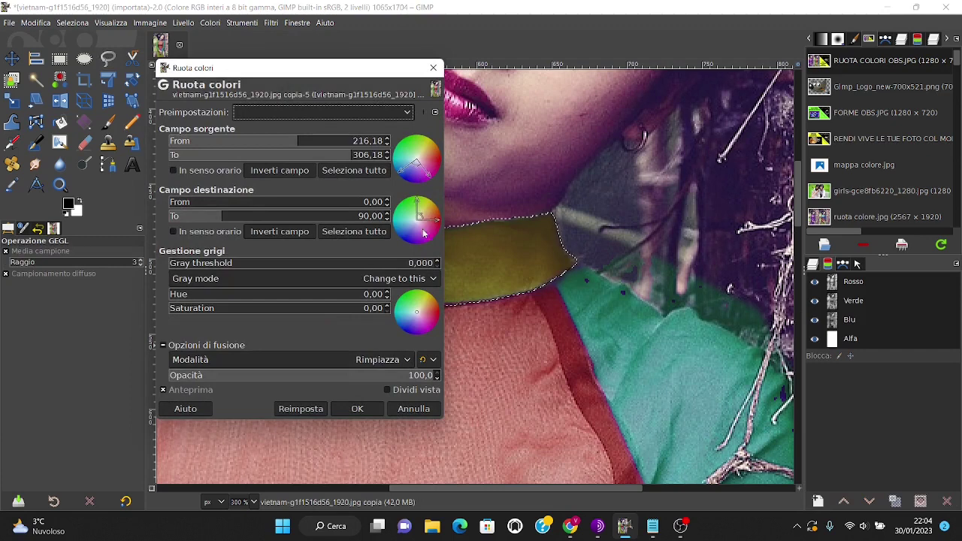
{"action": "left_click_drag", "start_coordinate": [423, 213], "coordinate": [408, 237]}
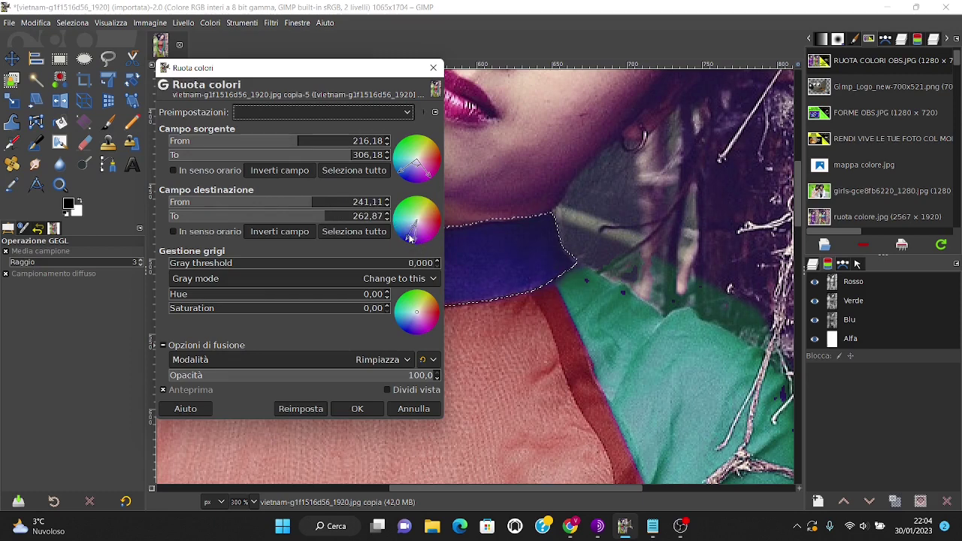
{"action": "left_click_drag", "start_coordinate": [409, 237], "coordinate": [406, 235]}
{"action": "left_click", "coordinate": [359, 409]}
{"action": "scroll", "coordinate": [496, 323], "scroll_direction": "down", "scroll_amount": 5}
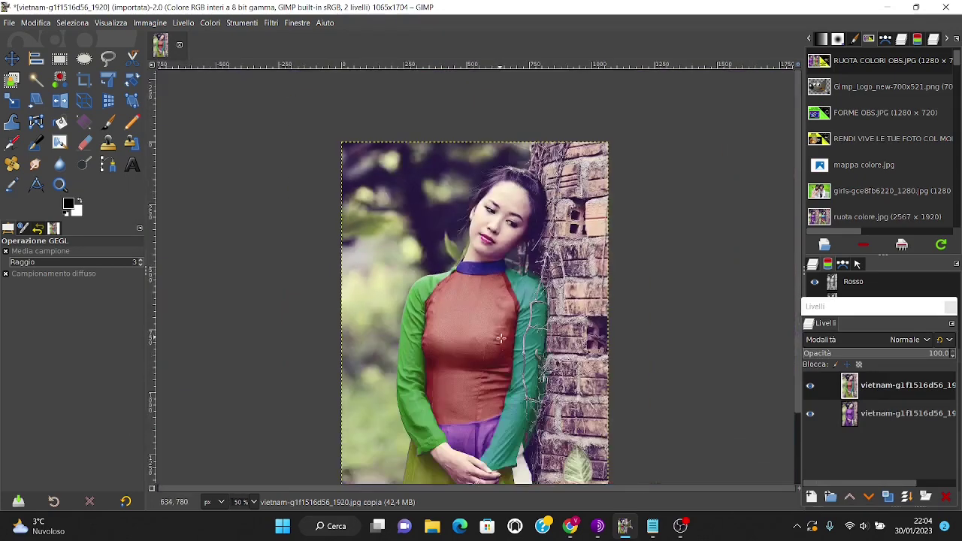
{"action": "scroll", "coordinate": [501, 339], "scroll_direction": "down", "scroll_amount": 1}
{"action": "scroll", "coordinate": [522, 408], "scroll_direction": "up", "scroll_amount": 1}
Outline the purple waist panel between the rust bodice and clasped hands with Free Select
{"action": "scroll", "coordinate": [492, 289], "scroll_direction": "up", "scroll_amount": 1}
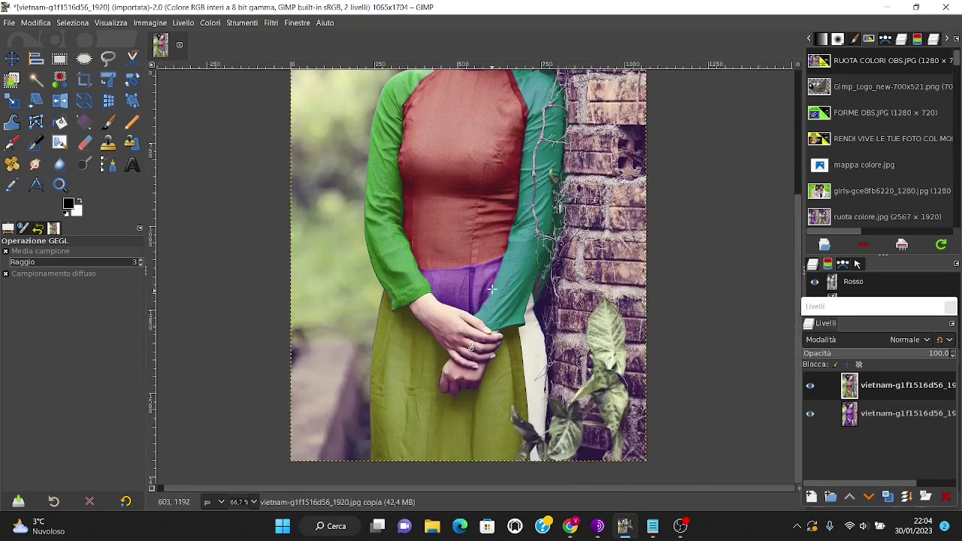
{"action": "scroll", "coordinate": [492, 289], "scroll_direction": "up", "scroll_amount": 2}
{"action": "scroll", "coordinate": [491, 288], "scroll_direction": "down", "scroll_amount": 1}
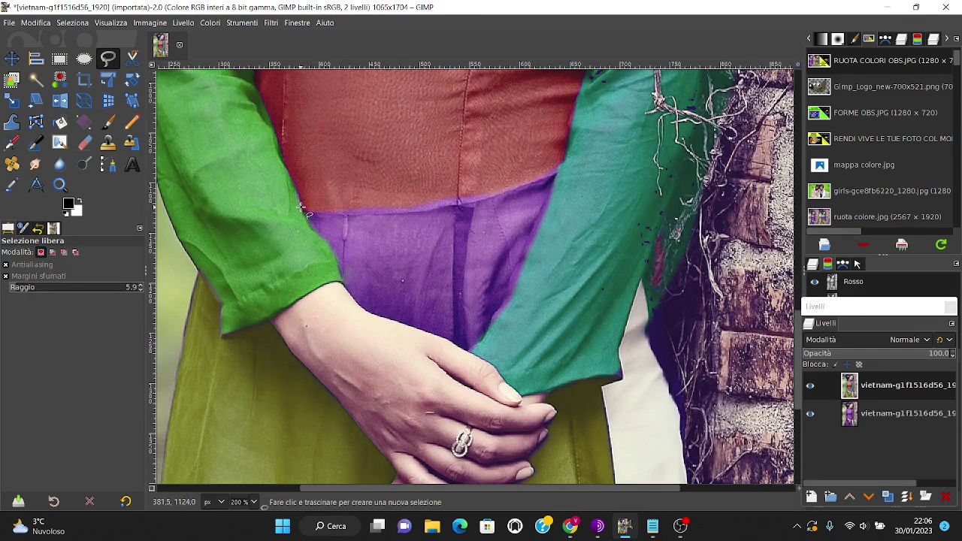
{"action": "left_click_drag", "start_coordinate": [321, 213], "coordinate": [482, 192]}
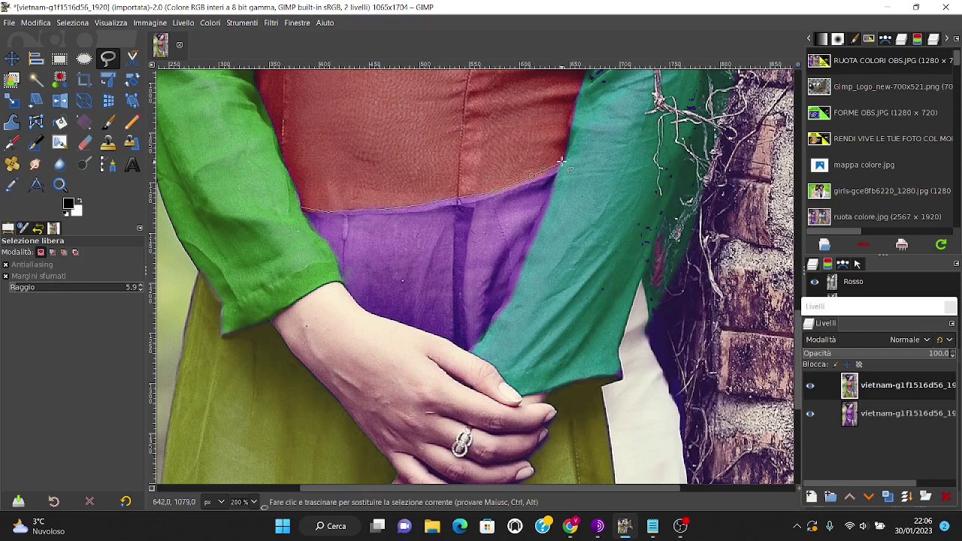
{"action": "left_click", "coordinate": [524, 284]}
{"action": "left_click", "coordinate": [474, 354]}
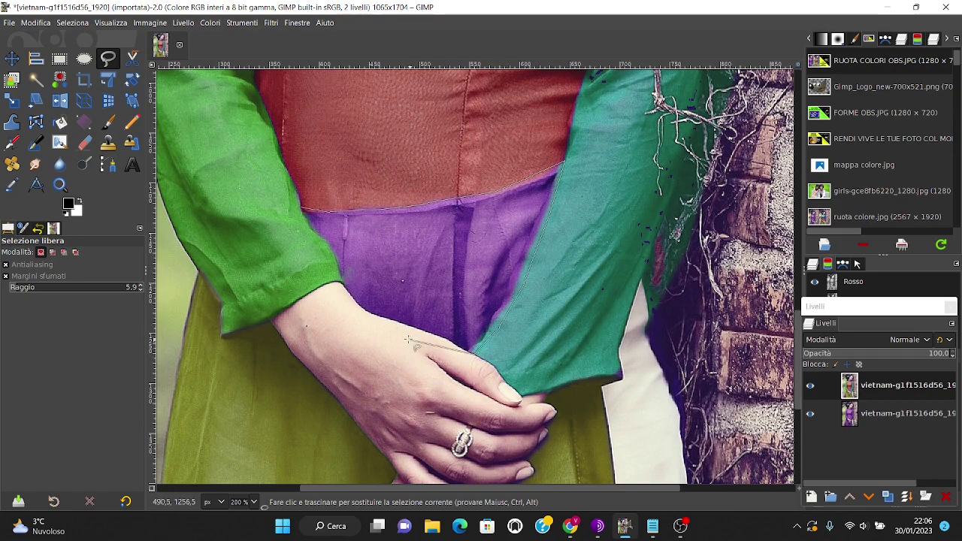
{"action": "left_click", "coordinate": [332, 293]}
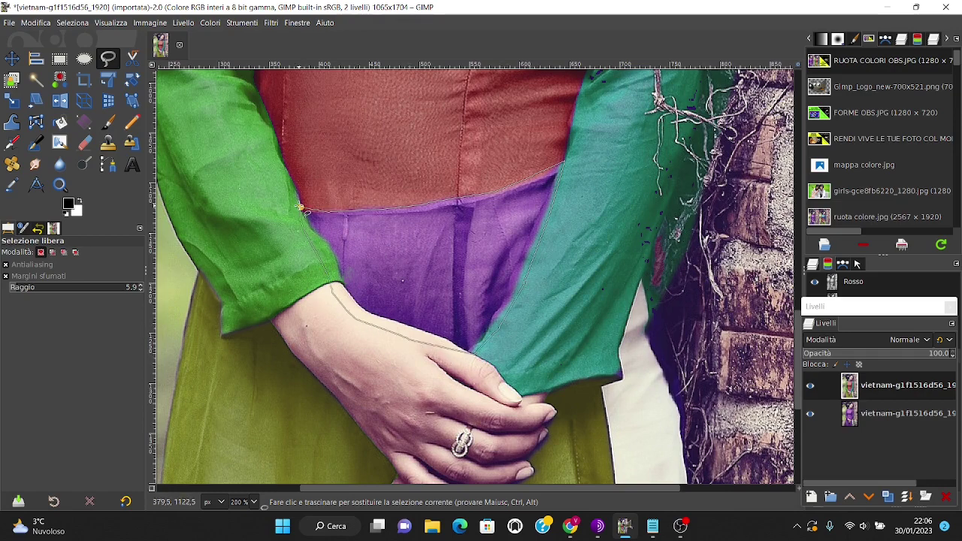
{"action": "left_click", "coordinate": [299, 207]}
{"action": "left_click", "coordinate": [210, 22]}
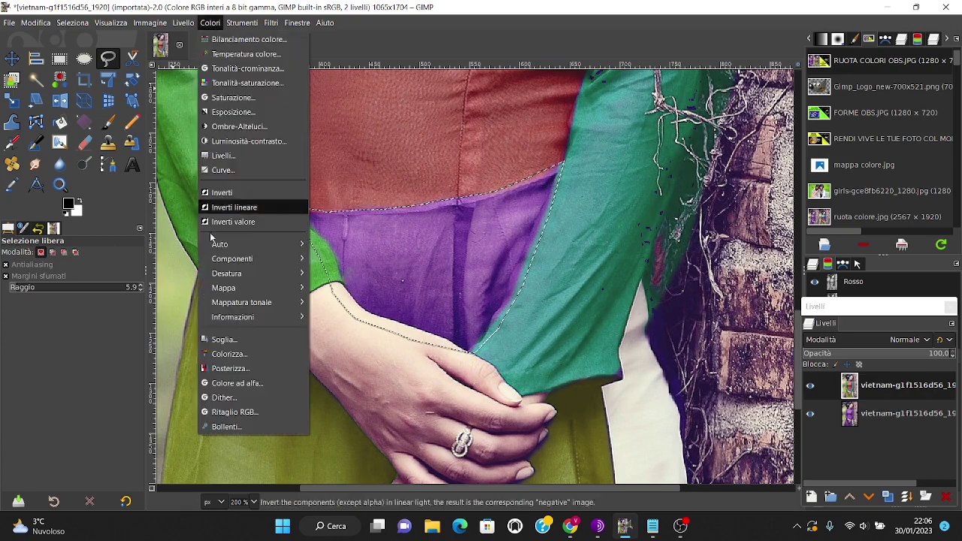
{"action": "mouse_move", "coordinate": [224, 288]}
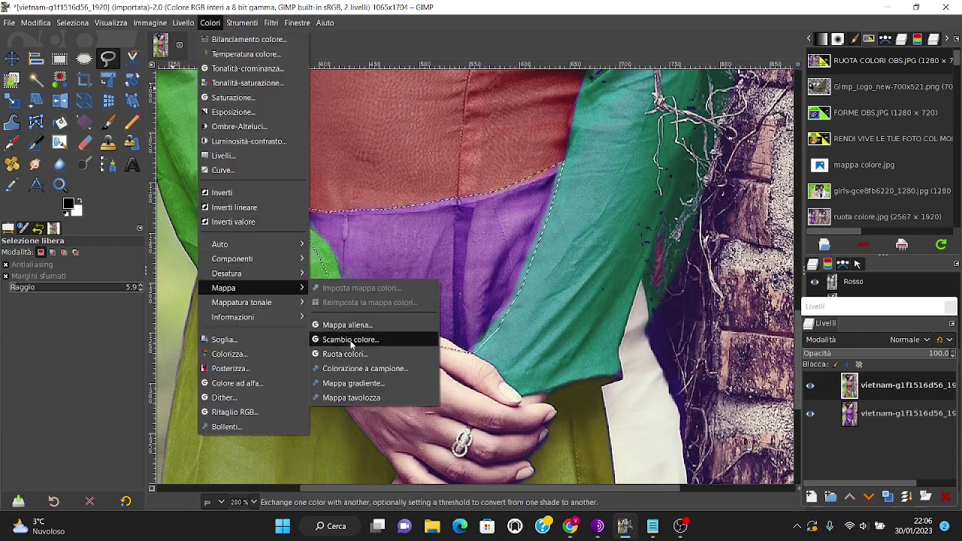
Rotate the waist panel's hues 232.52–312.95 to 20.14–83.99, making it olive
{"action": "left_click", "coordinate": [344, 354]}
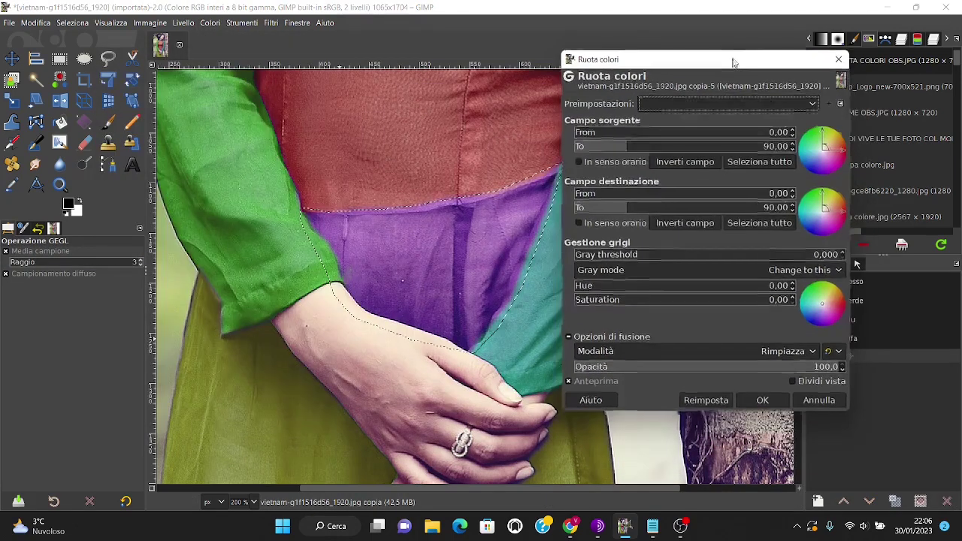
{"action": "left_click_drag", "start_coordinate": [270, 67], "coordinate": [743, 63]}
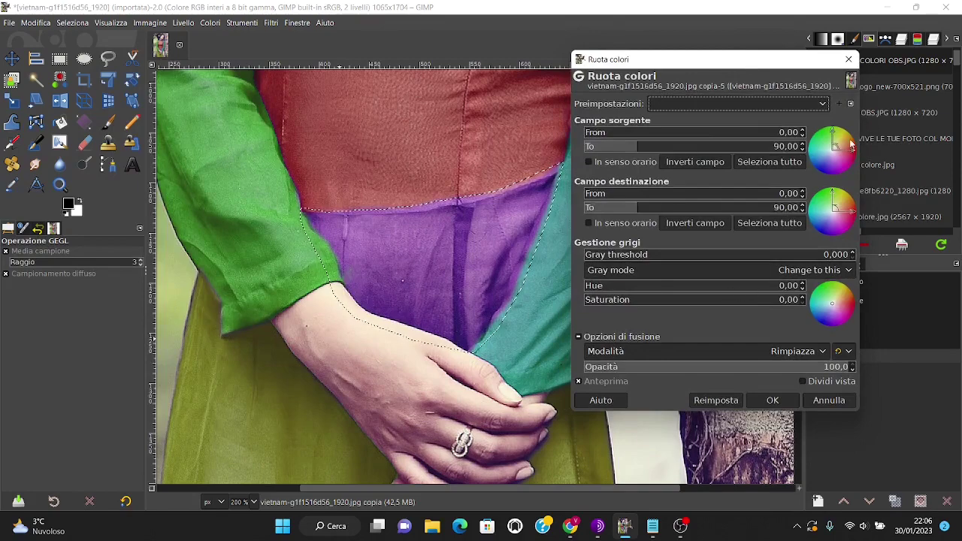
{"action": "mouse_move", "coordinate": [848, 144]}
{"action": "left_mouse_down"}
{"action": "mouse_move", "coordinate": [843, 179]}
{"action": "mouse_move", "coordinate": [847, 168]}
{"action": "left_mouse_up"}
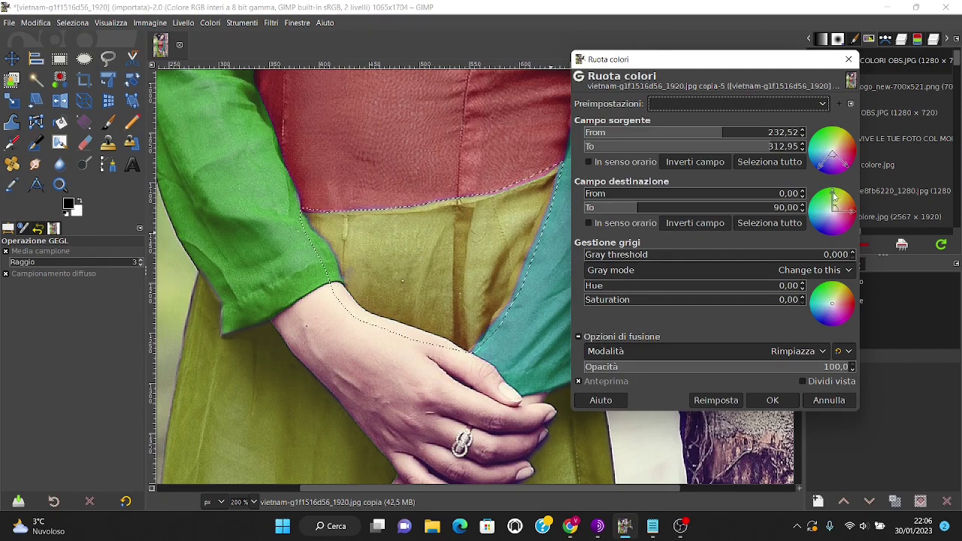
{"action": "left_click_drag", "start_coordinate": [833, 197], "coordinate": [846, 204]}
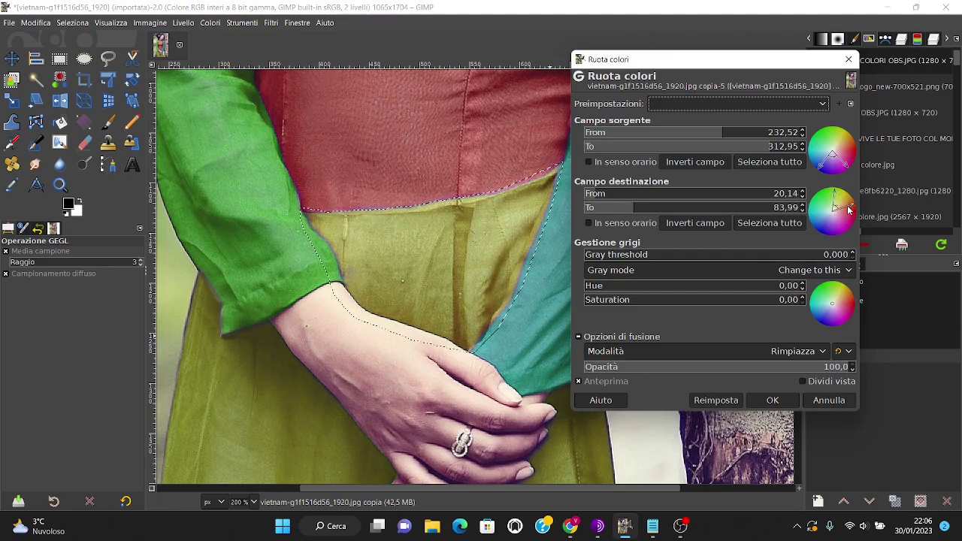
{"action": "left_click", "coordinate": [769, 402]}
Zoom out to the whole portrait and reopen Rotate Colors with default 0–90 ranges
{"action": "scroll", "coordinate": [459, 235], "scroll_direction": "down", "scroll_amount": 3}
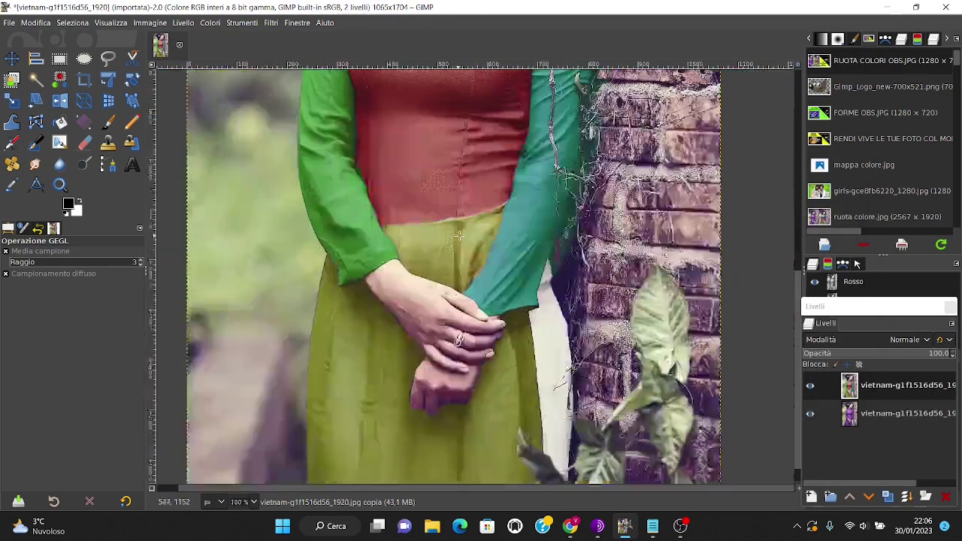
{"action": "scroll", "coordinate": [458, 235], "scroll_direction": "down", "scroll_amount": 1}
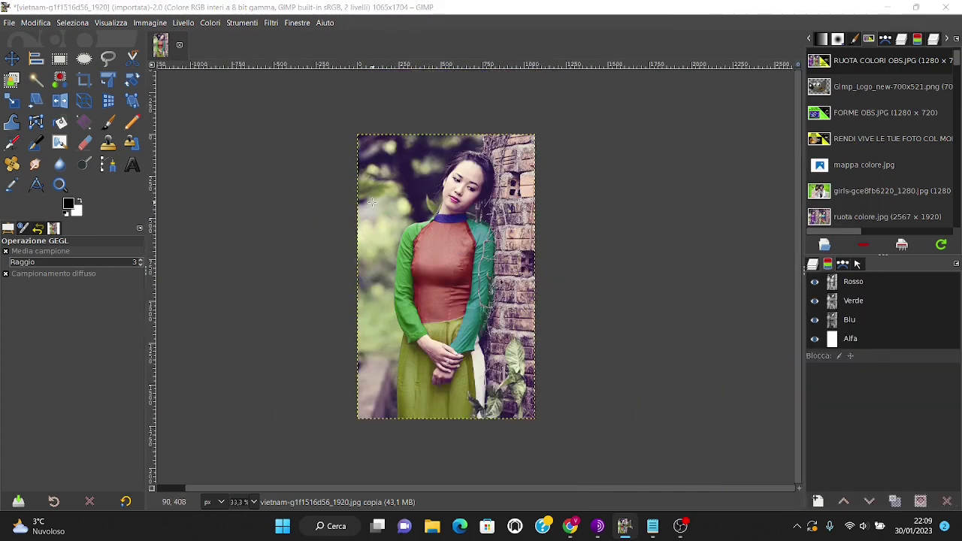
{"action": "left_click", "coordinate": [210, 23]}
{"action": "mouse_move", "coordinate": [223, 288]}
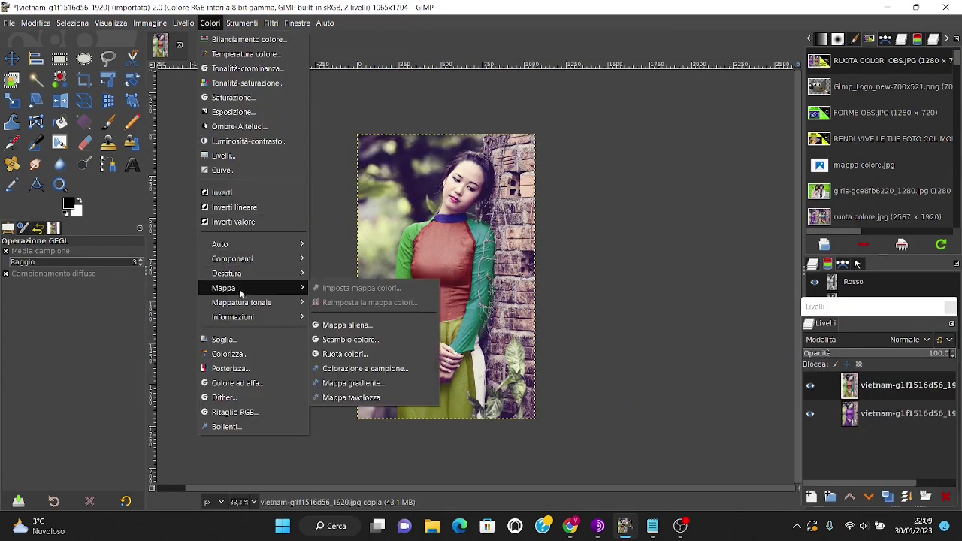
{"action": "left_click", "coordinate": [381, 354]}
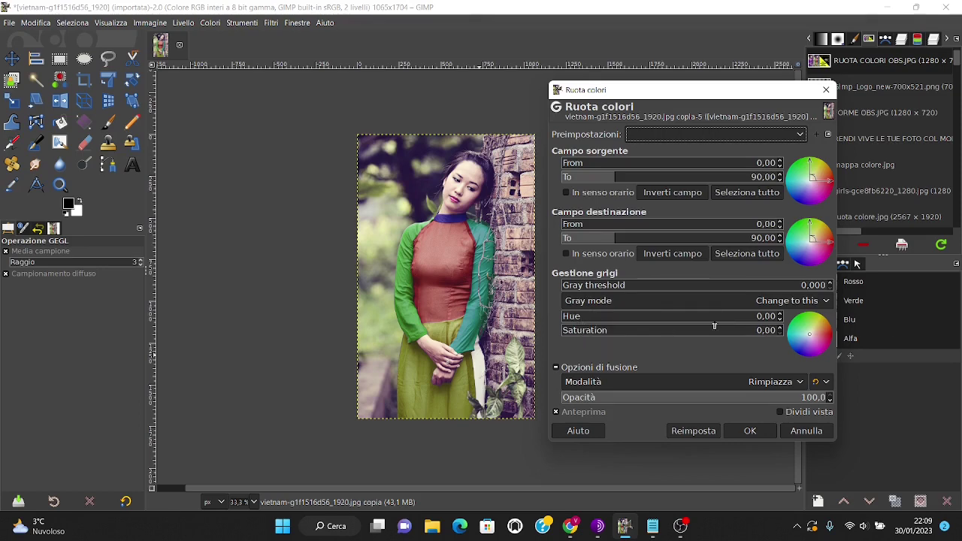
Test raising the Rotate Colors gray threshold, then return it to 0.000
{"action": "left_click_drag", "start_coordinate": [581, 293], "coordinate": [656, 294]}
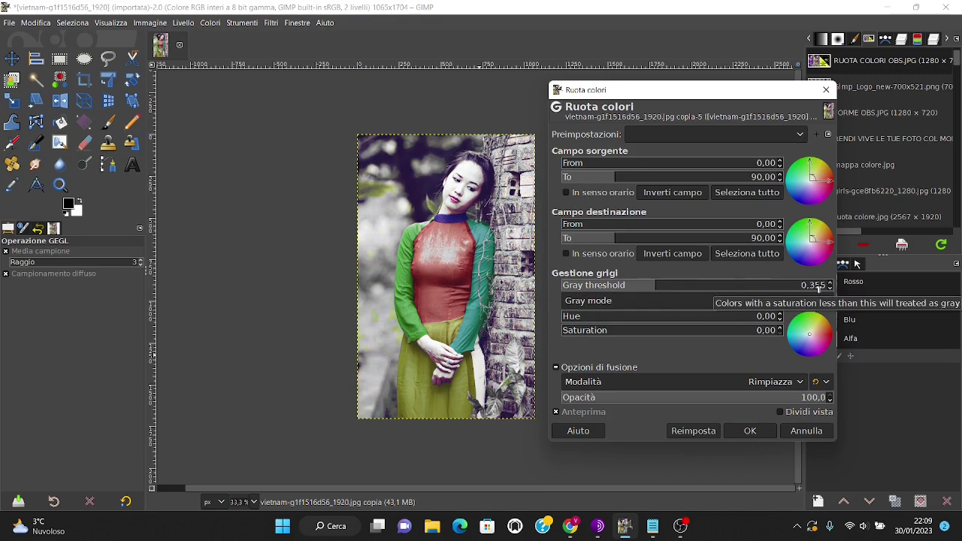
{"action": "left_click", "coordinate": [652, 287]}
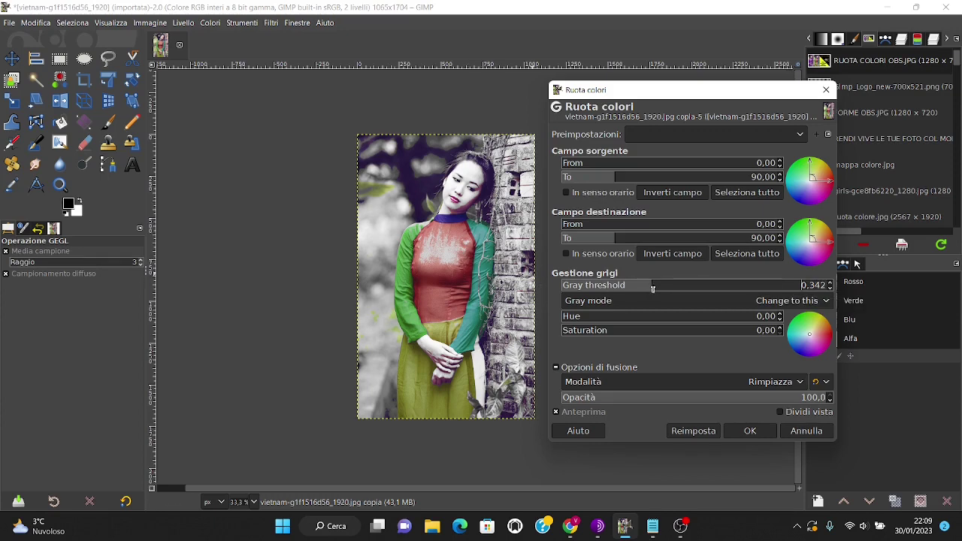
{"action": "left_click_drag", "start_coordinate": [653, 286], "coordinate": [716, 289]}
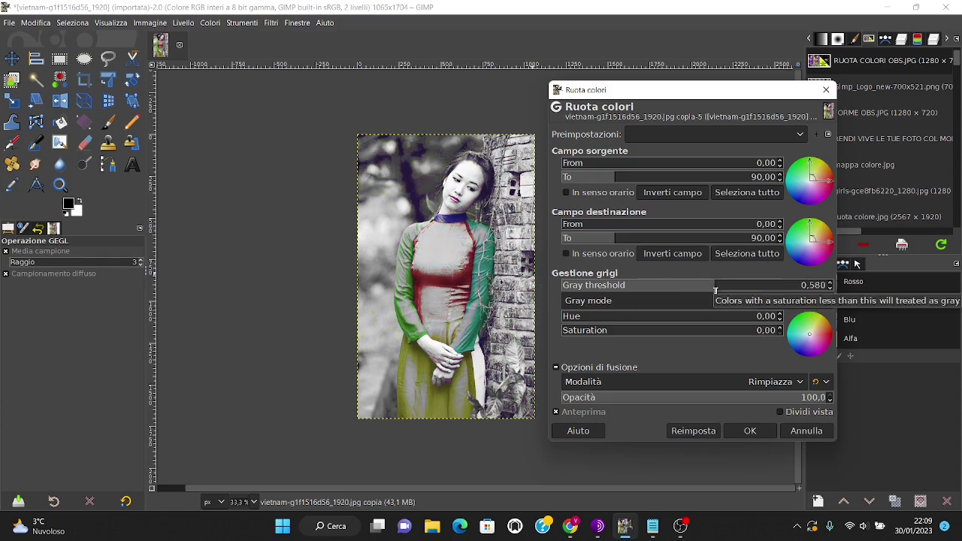
{"action": "left_click_drag", "start_coordinate": [716, 288], "coordinate": [826, 289]}
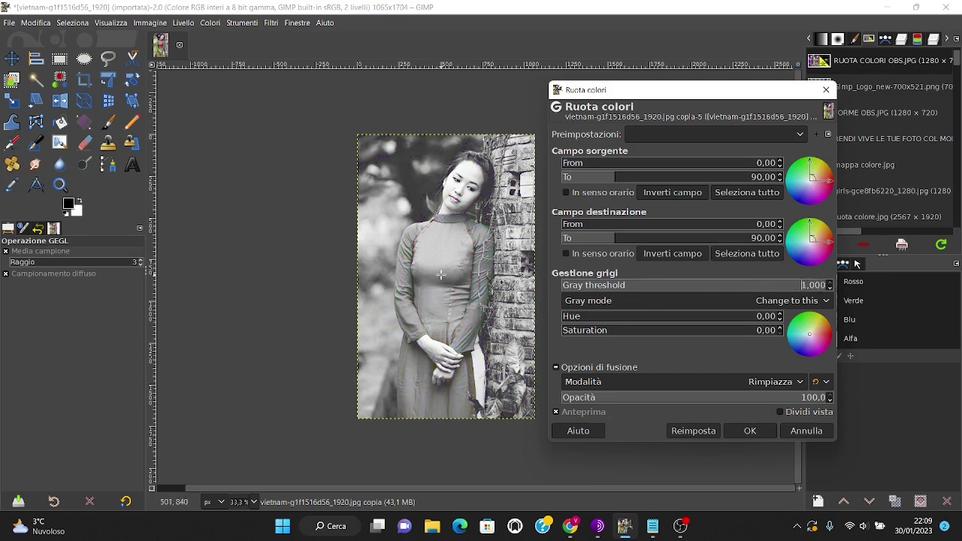
{"action": "scroll", "coordinate": [493, 243], "scroll_direction": "up", "scroll_amount": 2}
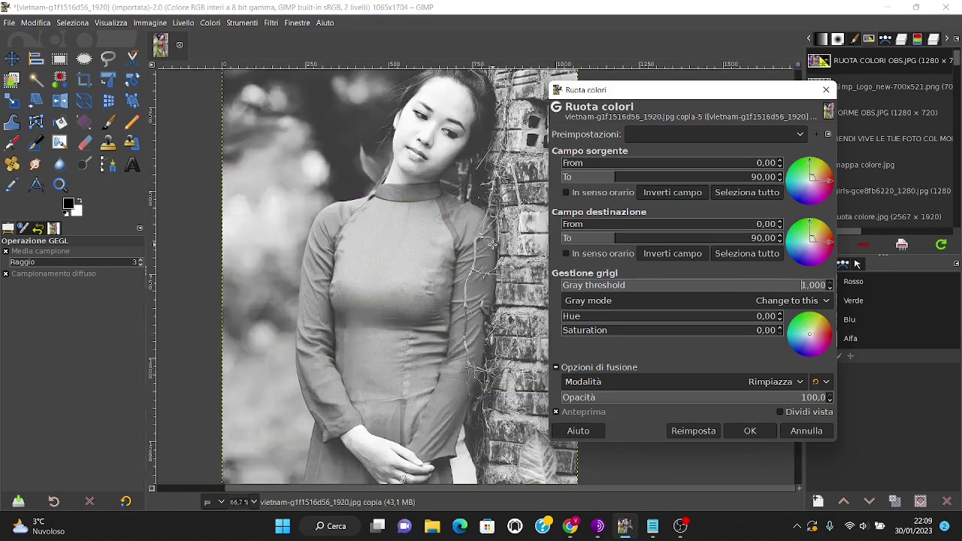
{"action": "left_click_drag", "start_coordinate": [805, 285], "coordinate": [556, 288]}
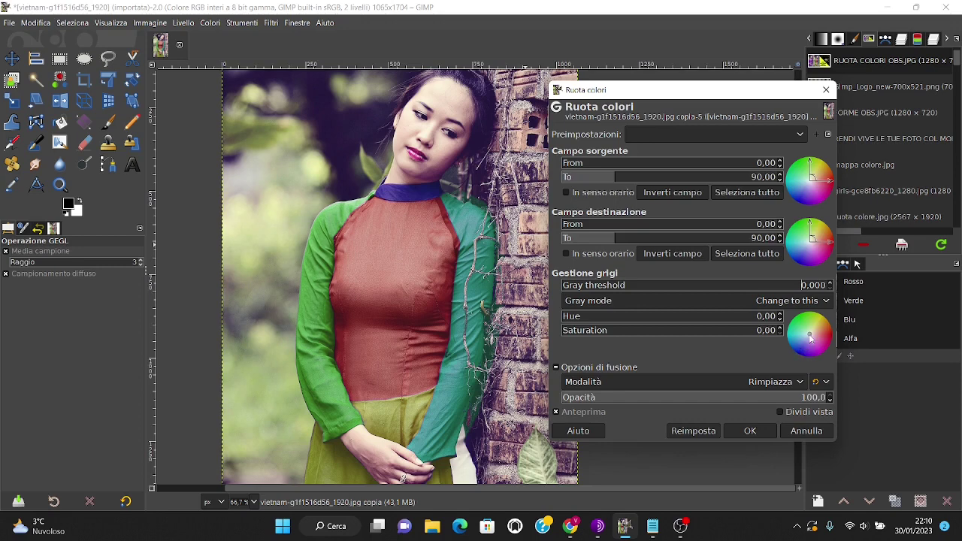
Try blue and yellow-green grey replacement colours with a higher gray threshold, then apply the colour rotation
{"action": "left_click_drag", "start_coordinate": [810, 339], "coordinate": [805, 345]}
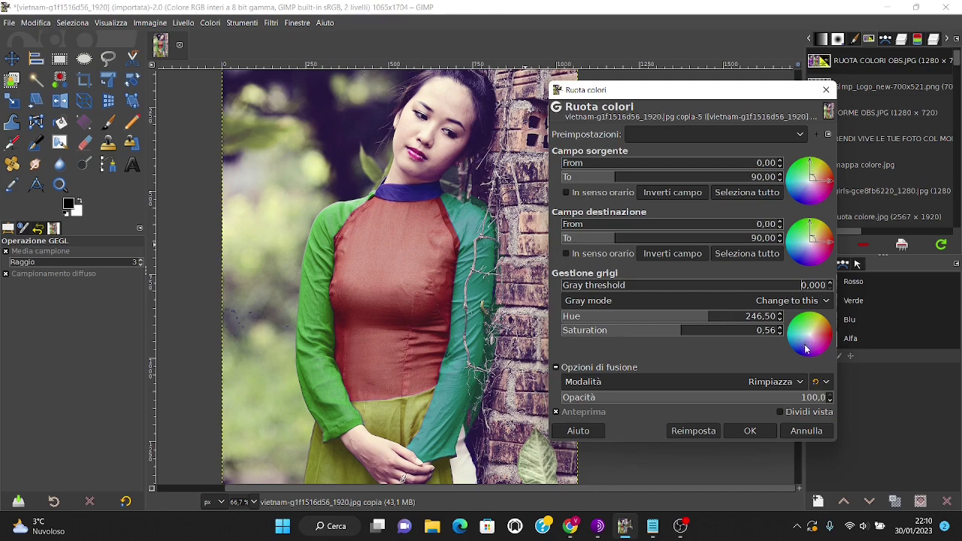
{"action": "left_click_drag", "start_coordinate": [806, 347], "coordinate": [802, 351]}
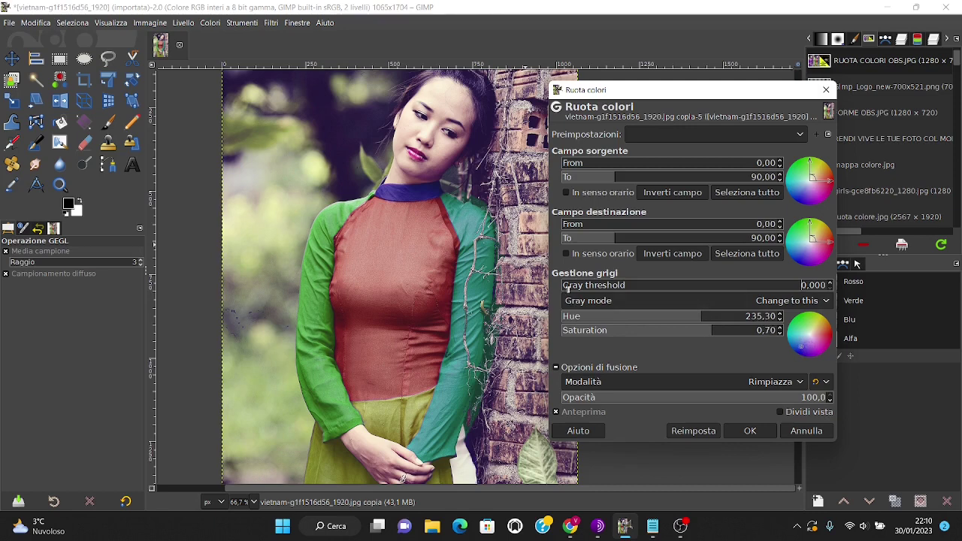
{"action": "left_click_drag", "start_coordinate": [568, 288], "coordinate": [584, 288]}
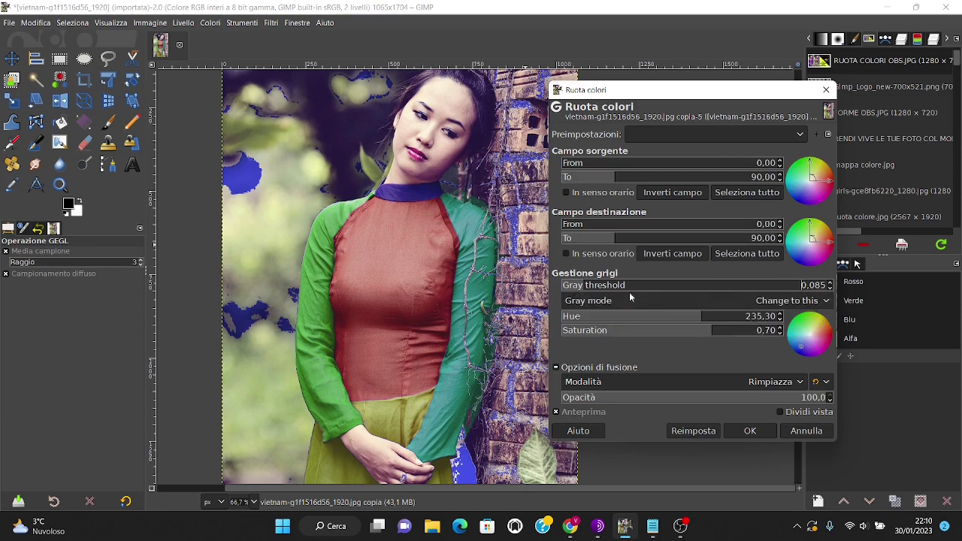
{"action": "left_click", "coordinate": [818, 325]}
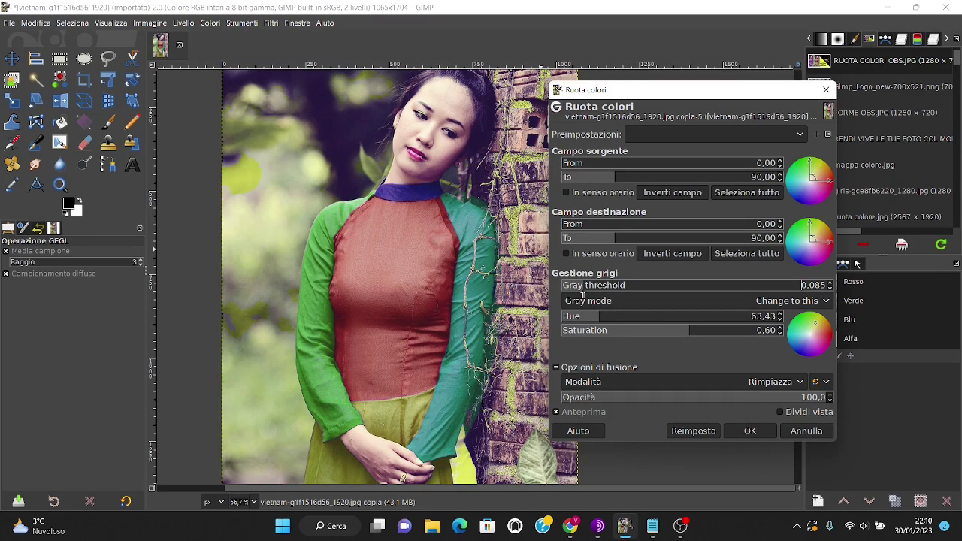
{"action": "mouse_move", "coordinate": [585, 289]}
{"action": "left_mouse_down"}
{"action": "mouse_move", "coordinate": [626, 291]}
{"action": "mouse_move", "coordinate": [618, 290]}
{"action": "left_mouse_up"}
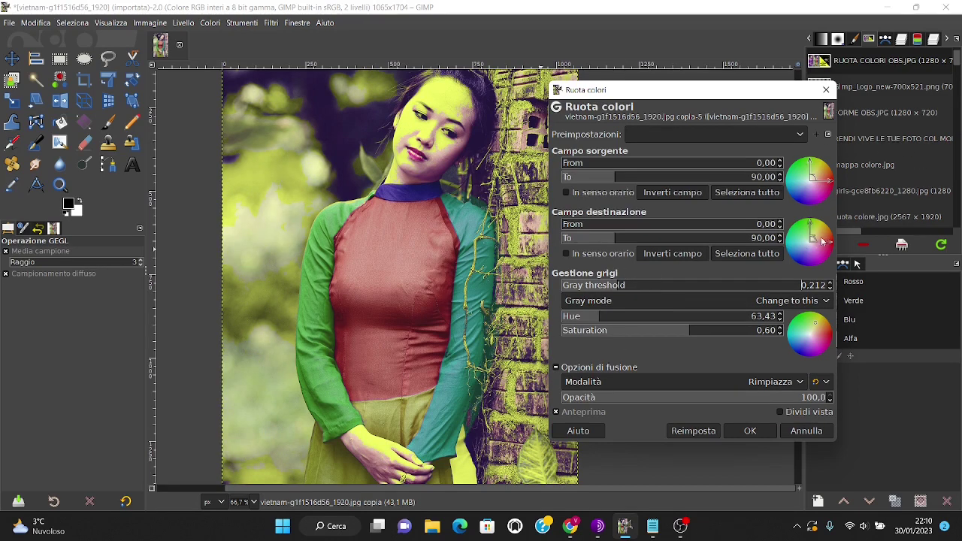
{"action": "left_click", "coordinate": [749, 430]}
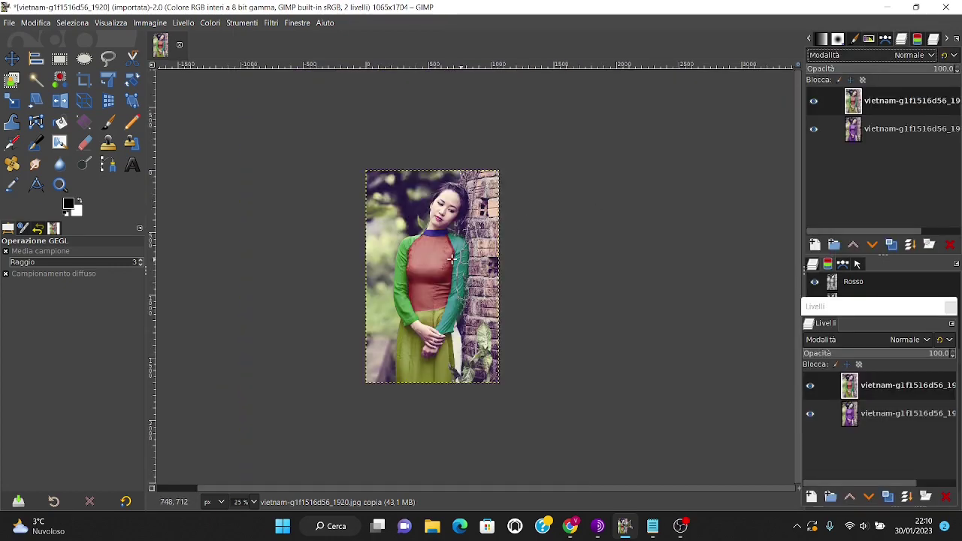
Begin renaming the recoloured top layer, abandon the rename, and bring up the Image menu
{"action": "double_click", "coordinate": [878, 386]}
{"action": "left_click", "coordinate": [375, 11]}
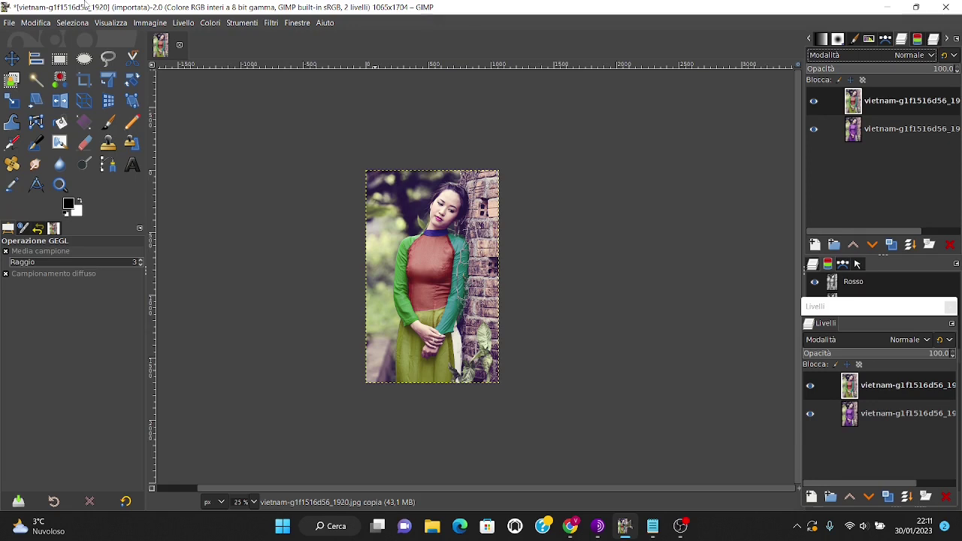
{"action": "left_click", "coordinate": [151, 23]}
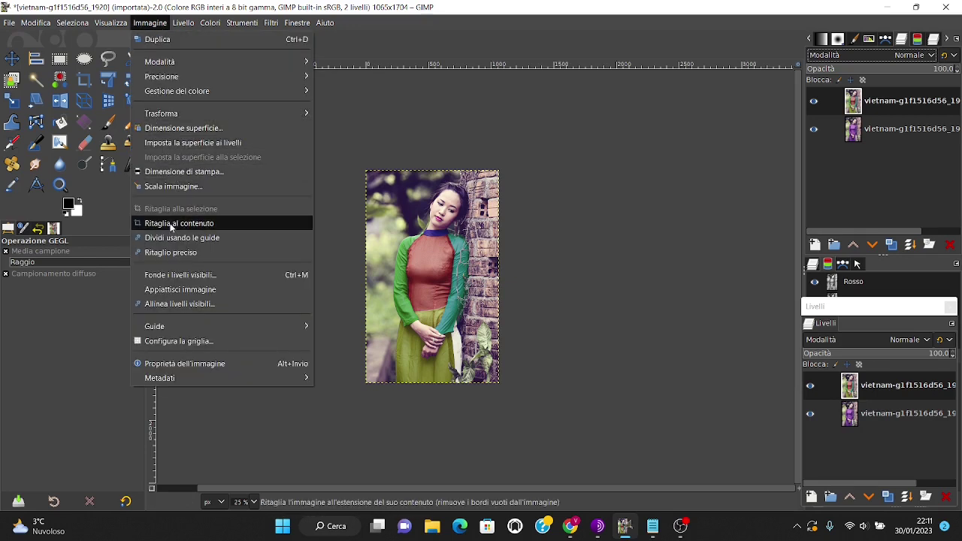
Widen the canvas to 2130 × 1704 px, leaving a transparent area on the right
{"action": "left_click", "coordinate": [171, 129]}
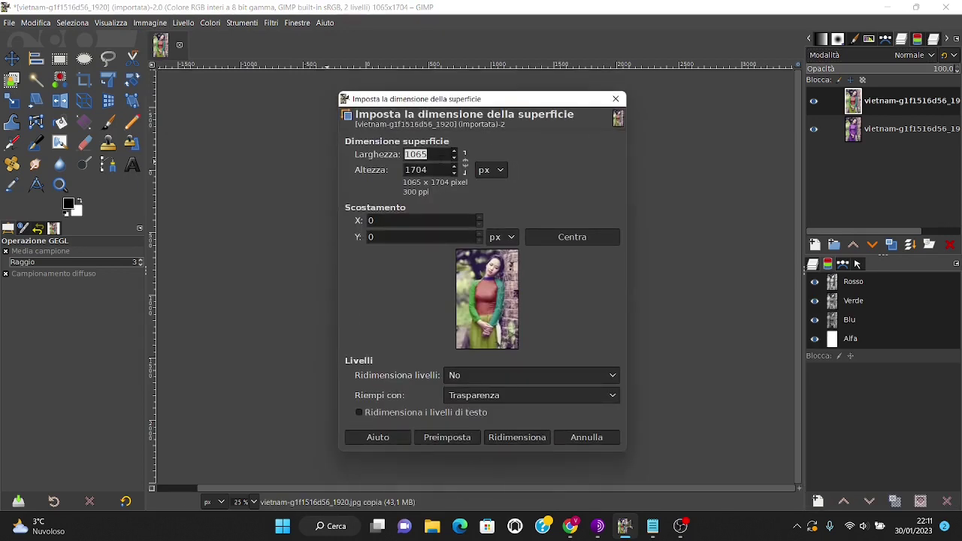
{"action": "type", "text": "213"}
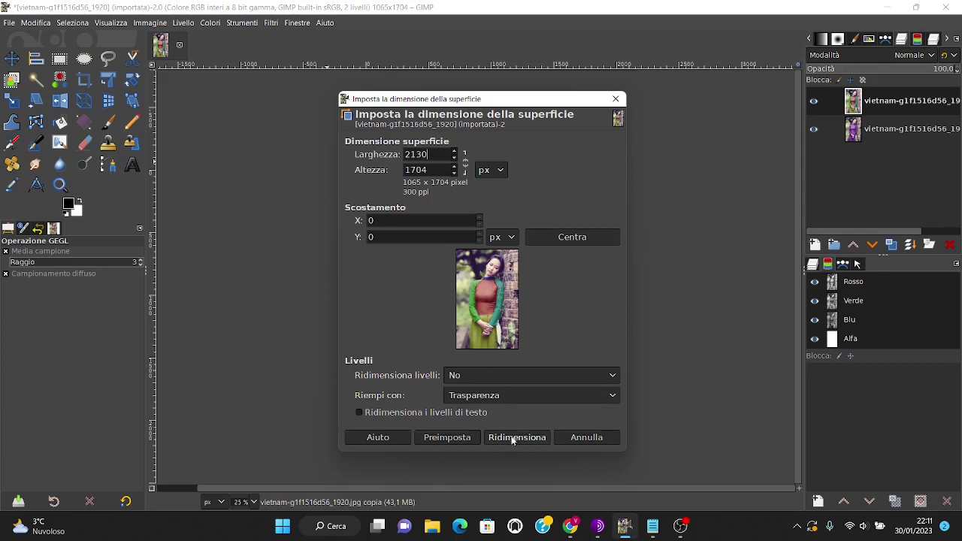
{"action": "left_click", "coordinate": [512, 440]}
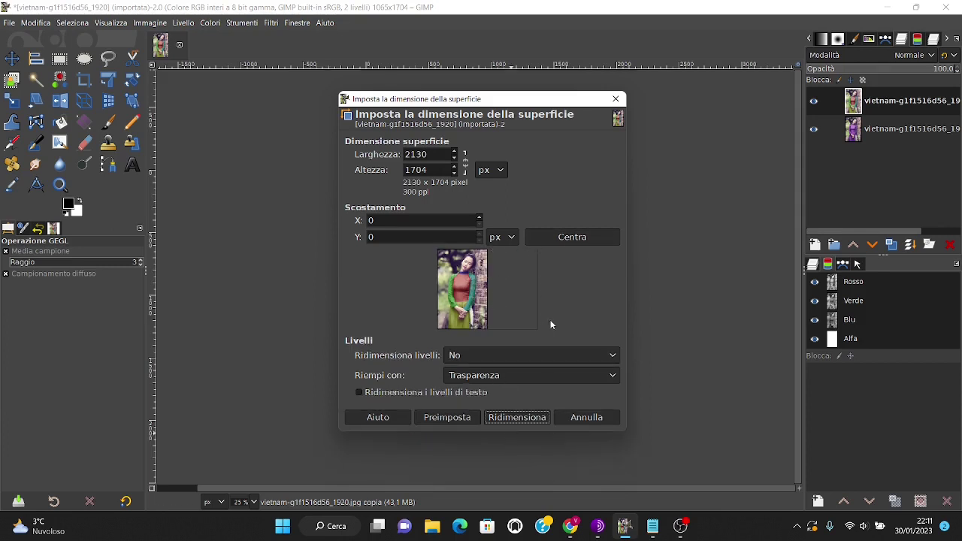
{"action": "left_click", "coordinate": [516, 417]}
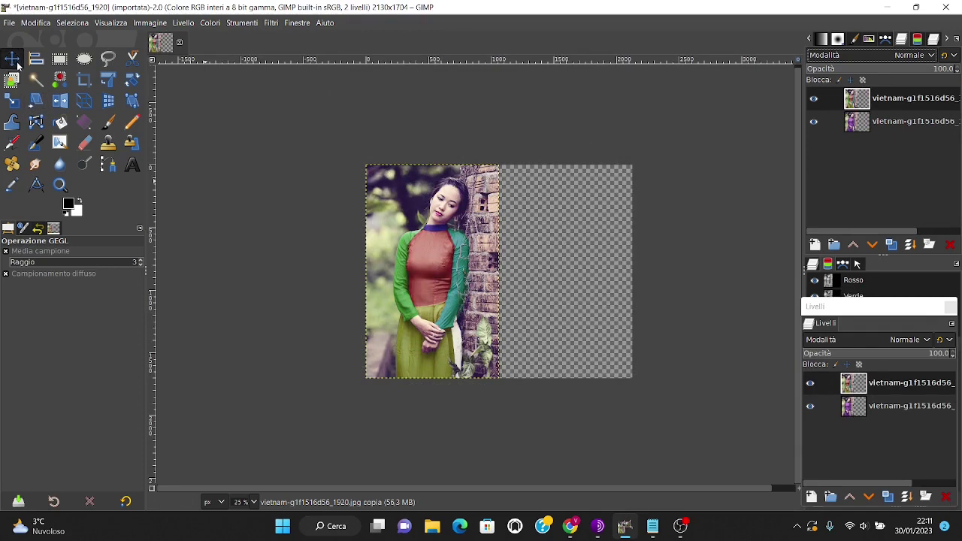
Slide the recoloured layer into the right half, flush beside the purple original
{"action": "left_click", "coordinate": [12, 58]}
{"action": "left_click_drag", "start_coordinate": [427, 260], "coordinate": [510, 259]}
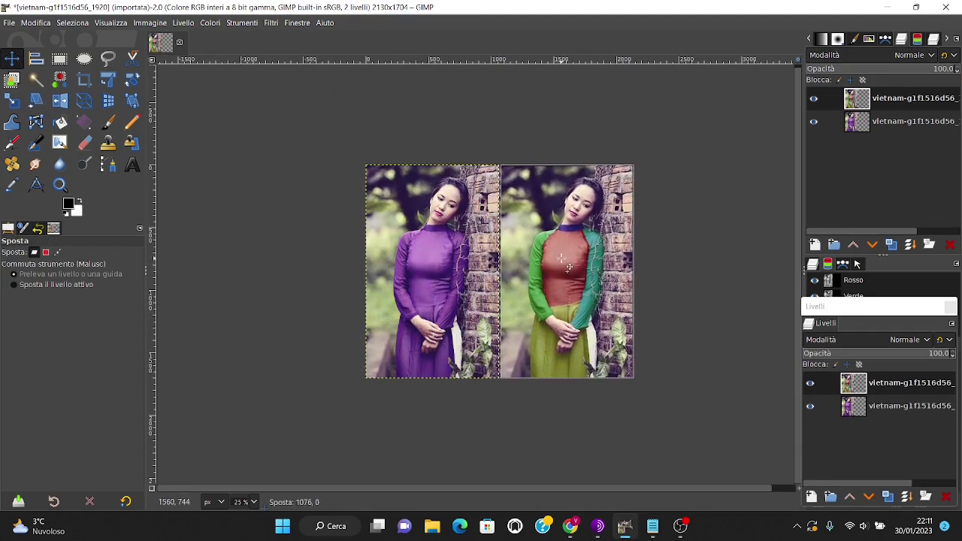
{"action": "left_click_drag", "start_coordinate": [510, 261], "coordinate": [536, 243]}
{"action": "scroll", "coordinate": [536, 244], "scroll_direction": "up", "scroll_amount": 2}
{"action": "left_click_drag", "start_coordinate": [521, 181], "coordinate": [523, 182]}
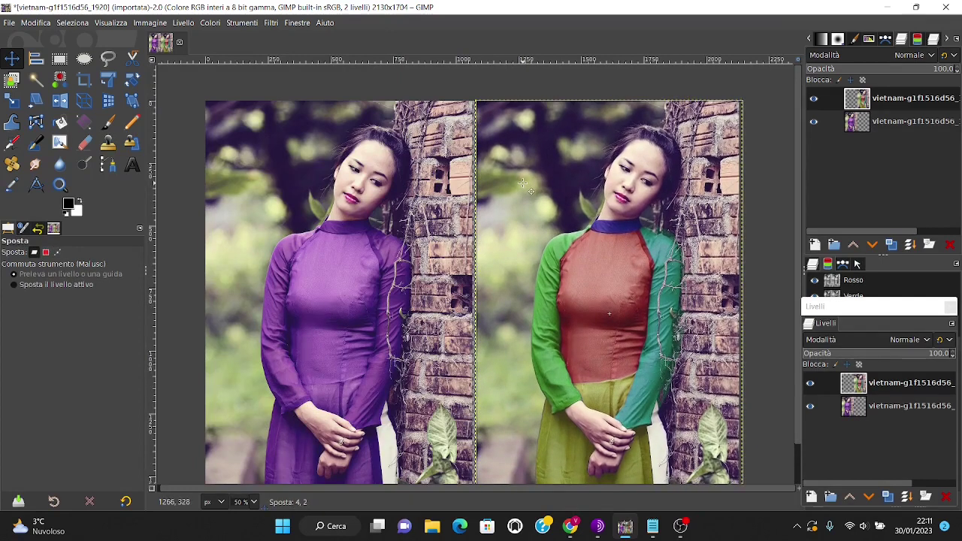
{"action": "left_click", "coordinate": [679, 241]}
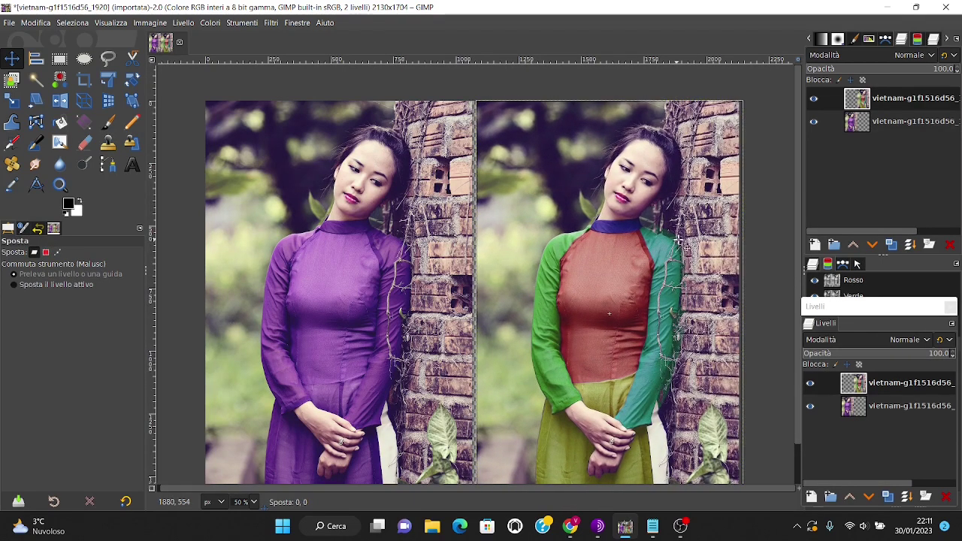
{"action": "left_click_drag", "start_coordinate": [678, 241], "coordinate": [678, 240]}
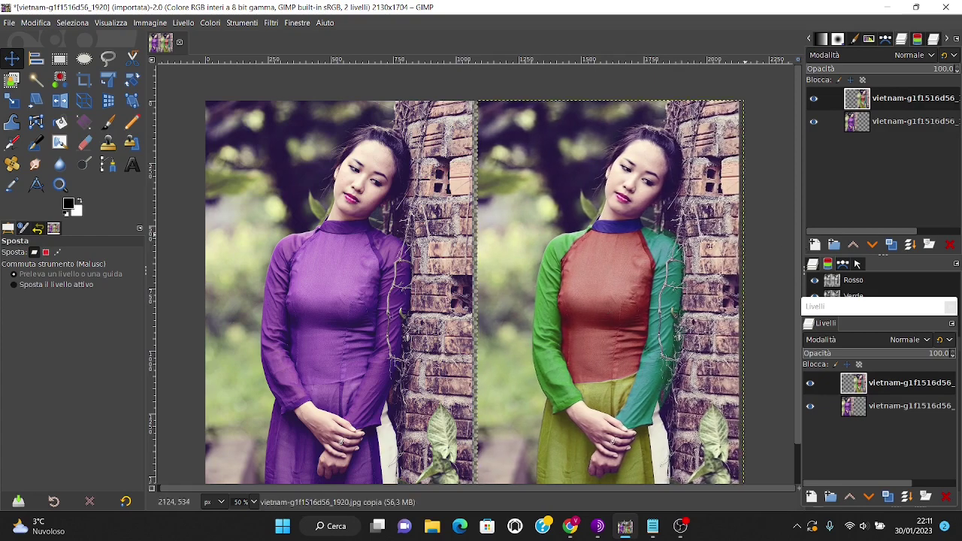
{"action": "left_click_drag", "start_coordinate": [617, 244], "coordinate": [611, 244]}
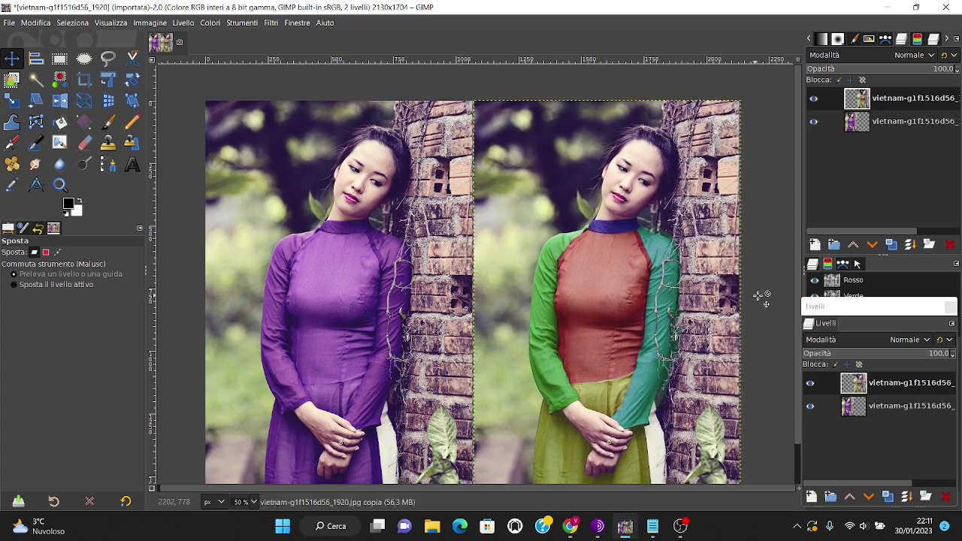
{"action": "key", "text": "minus"}
{"action": "key", "text": "minus"}
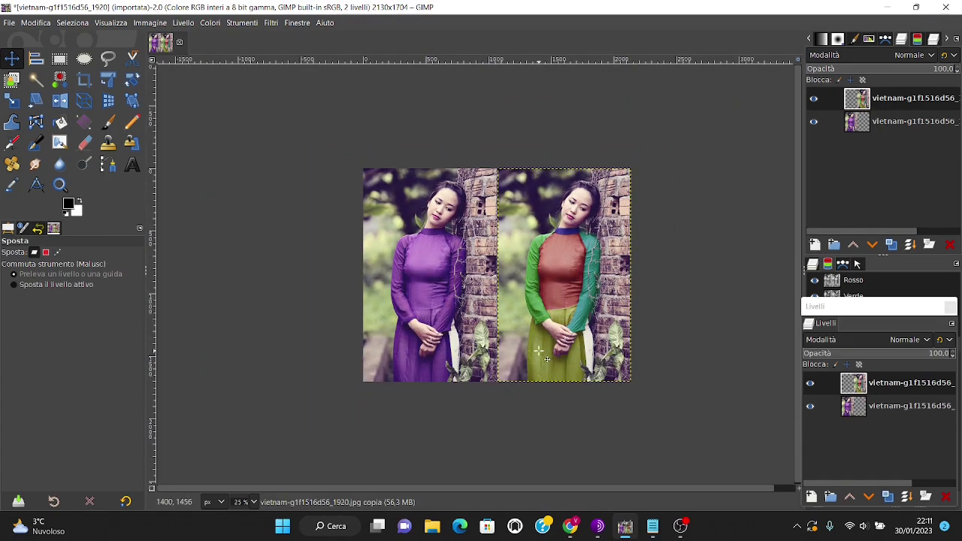
{"action": "key", "text": "plus"}
{"action": "key", "text": "plus"}
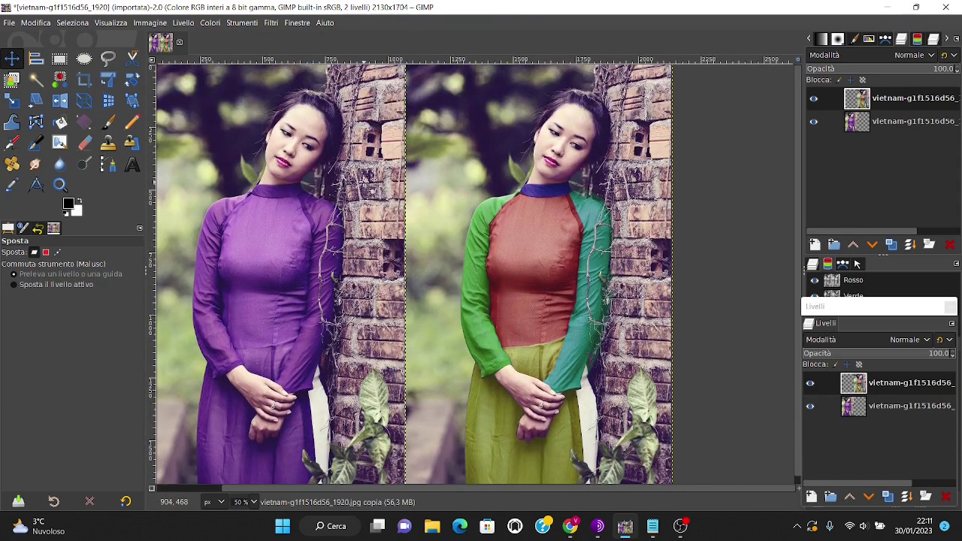
{"action": "key", "text": "minus"}
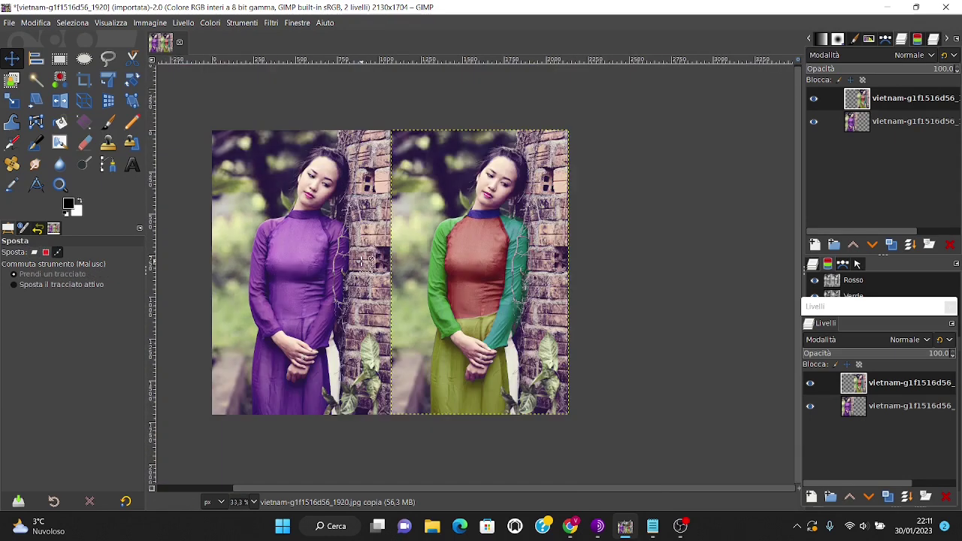